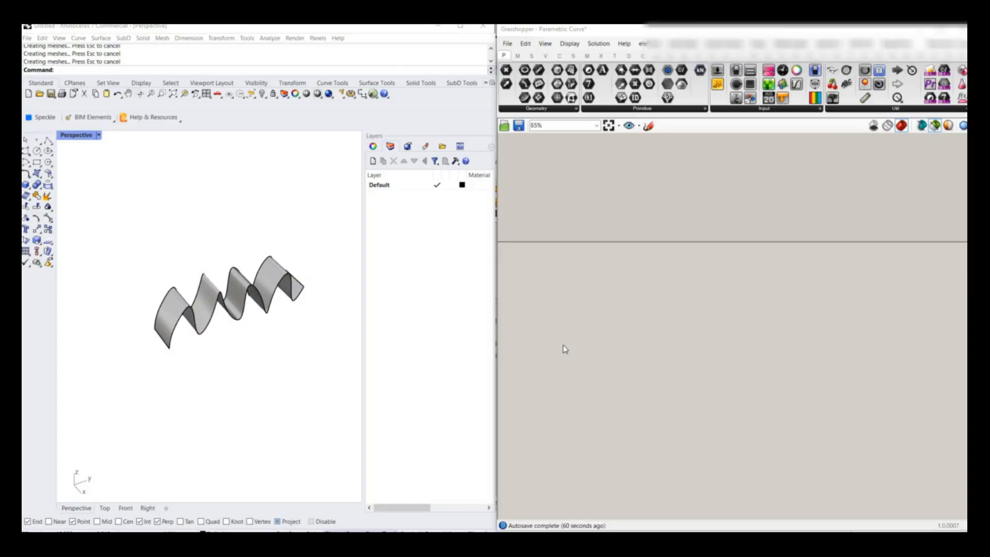
Place a Point parameter on the Grasshopper canvas and delete the existing wavy surface from the Rhino viewport
scroll(589, 276, up, 2)
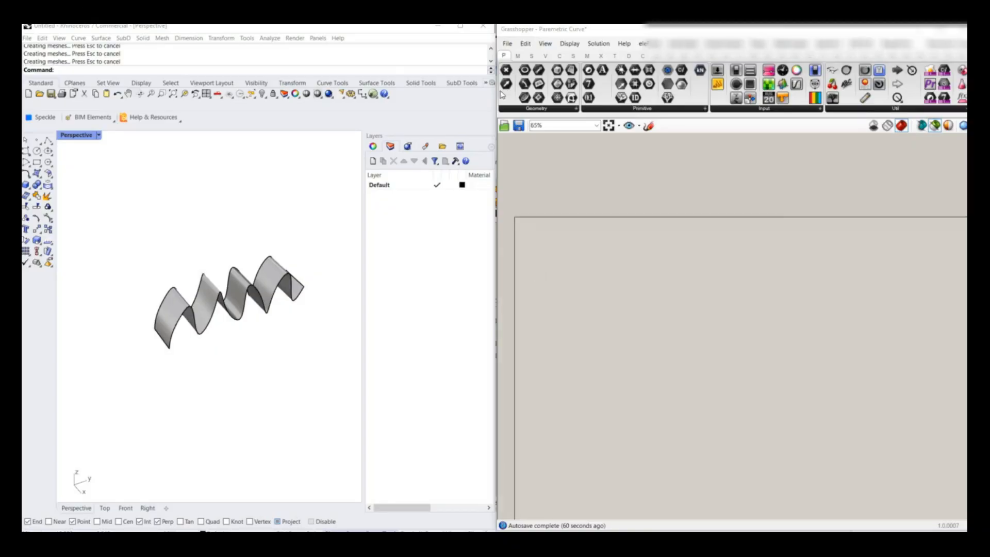
click(507, 72)
drag(506, 71, 552, 249)
drag(106, 238, 319, 354)
key(Delete)
scroll(541, 255, up, 5)
drag(569, 256, 638, 285)
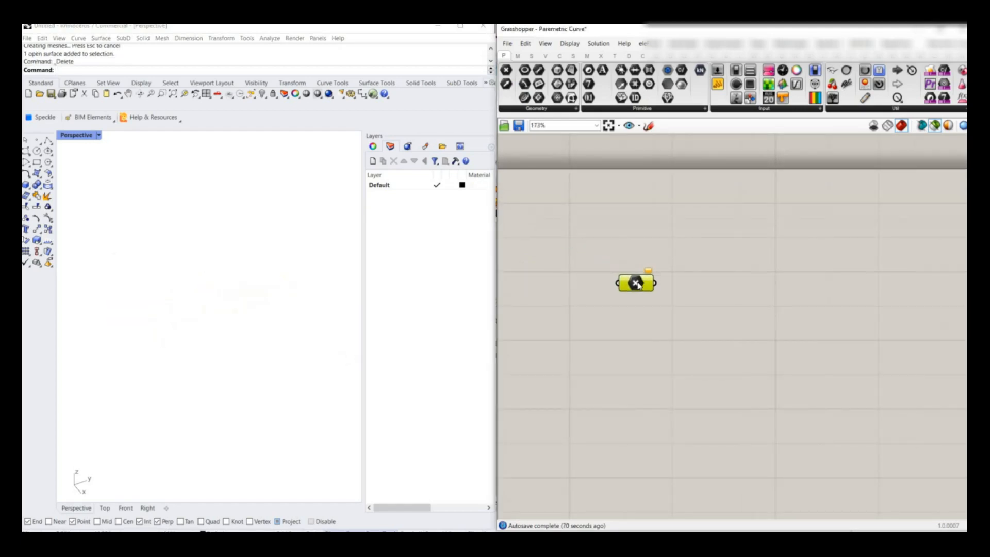
right_drag(576, 273, 596, 279)
click(593, 277)
mouse_move(660, 291)
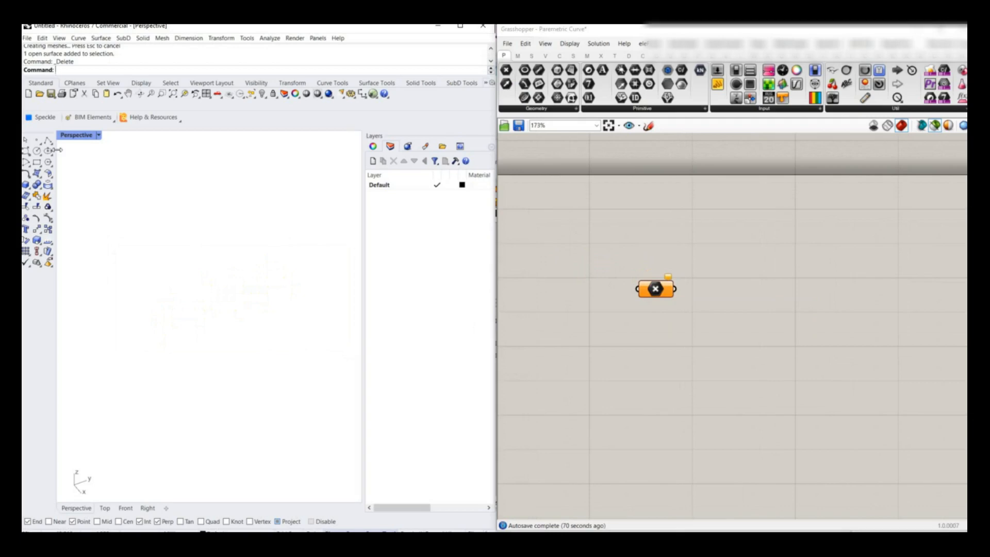
Draw a trial point in the Rhino viewport, try assigning it through the Point parameter's Set Multiple Points option, and delete it
click(37, 140)
click(180, 227)
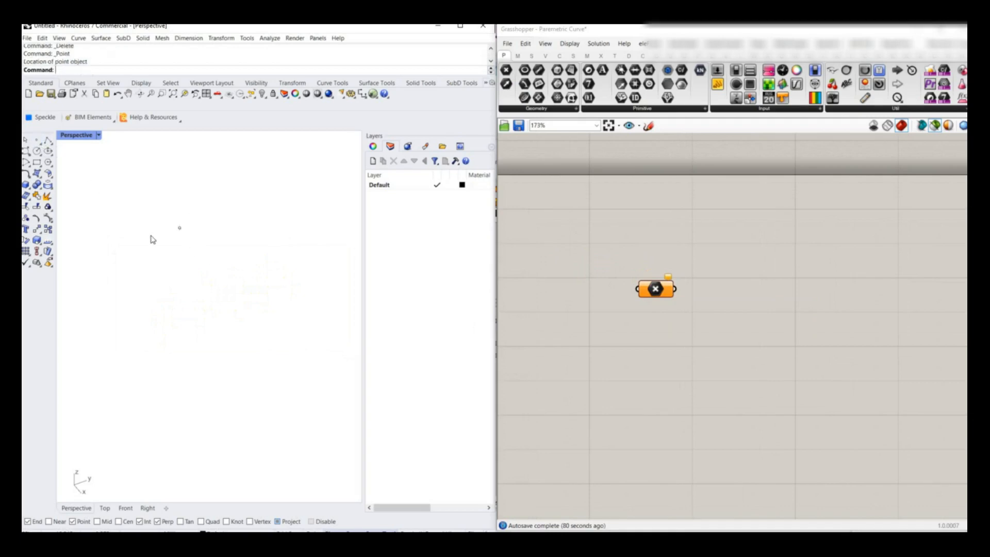
drag(155, 227, 212, 249)
right_click(663, 293)
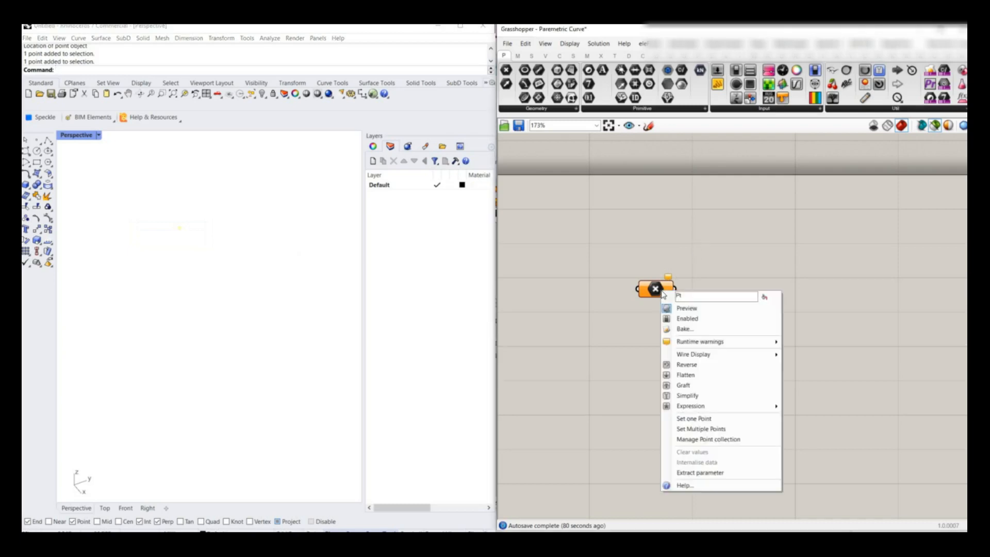
click(701, 428)
drag(150, 206, 207, 239)
key(Delete)
Add a panel containing 0,0,0 and connect it to the Point parameter, aligning the two
click(601, 302)
double_click(570, 299)
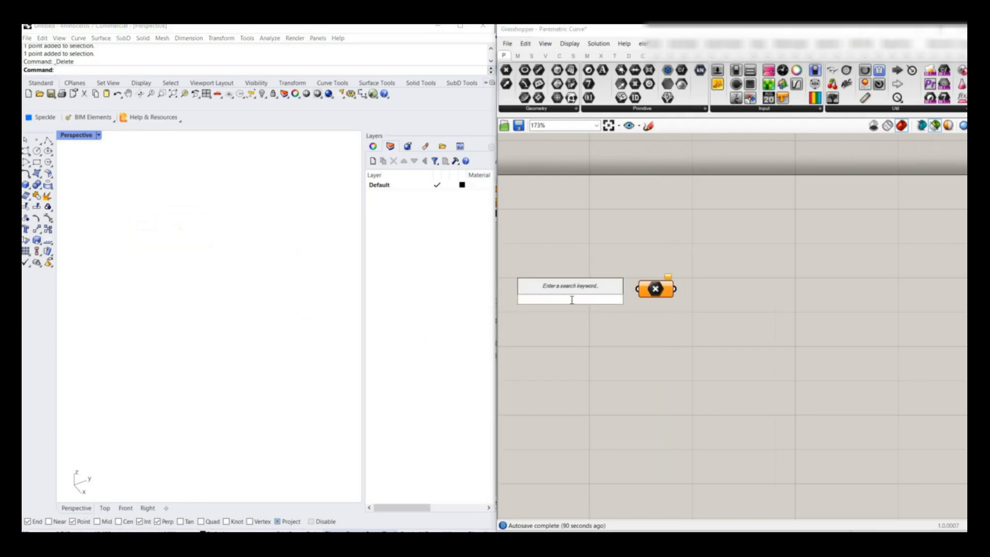
text(//00)
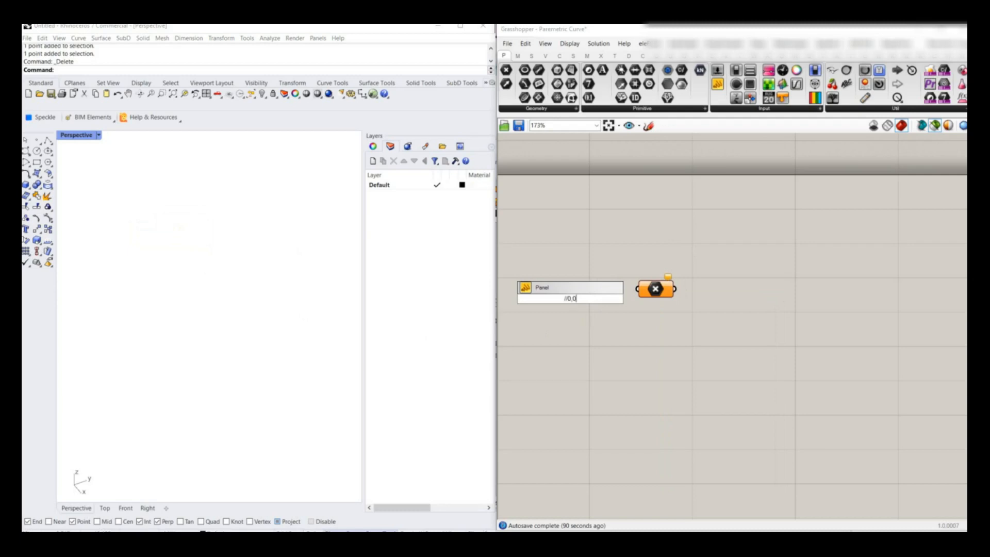
text(,0,0)
key(Return)
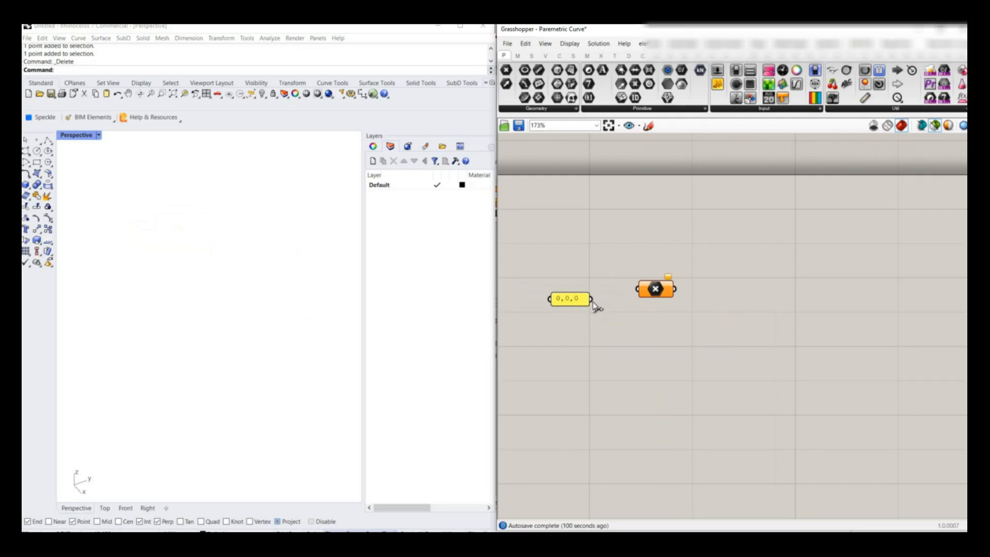
click(587, 303)
drag(593, 301, 656, 299)
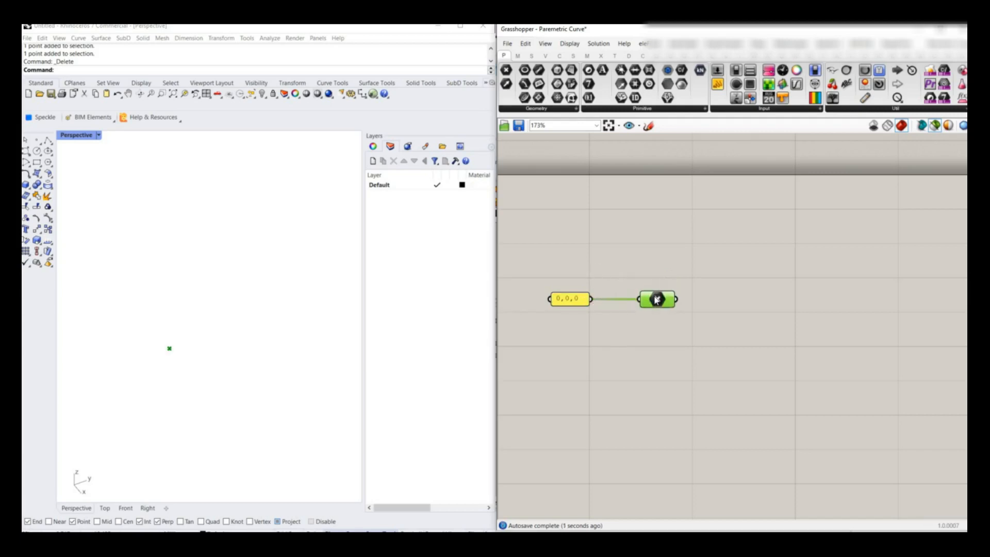
click(481, 341)
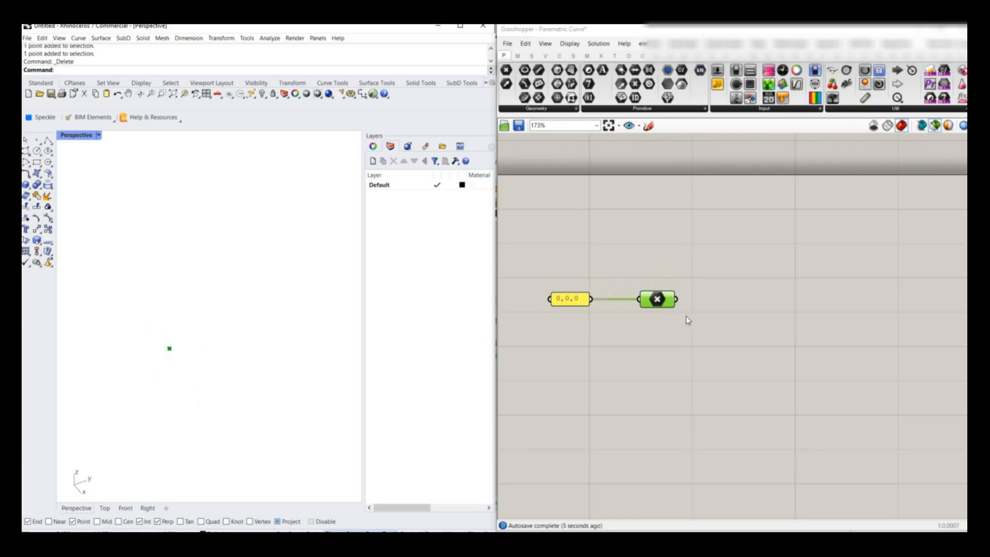
Attach a pass-through data parameter to the Point parameter's output and name it Point A
right_click(654, 299)
click(656, 299)
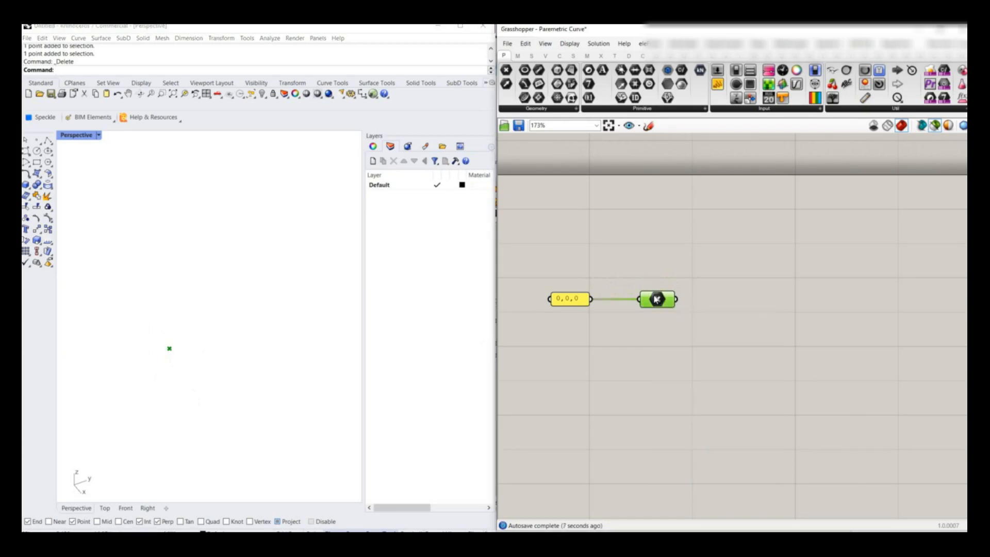
right_click(751, 306)
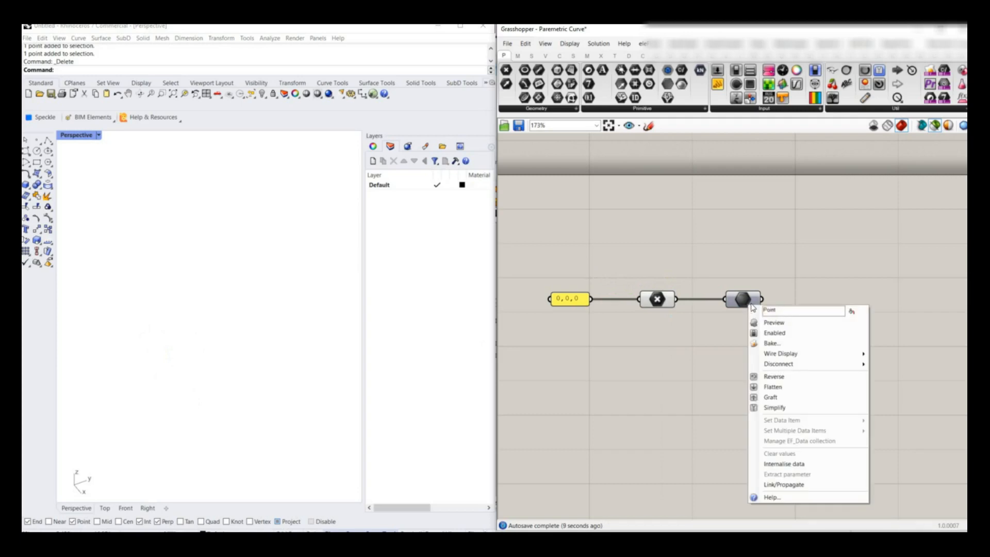
text(A)
key(Return)
right_click(750, 300)
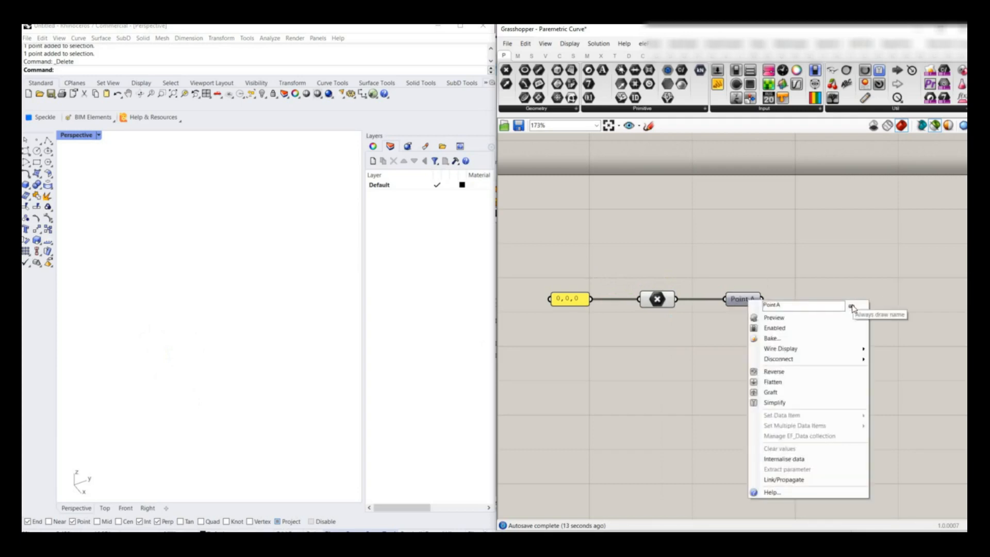
click(780, 285)
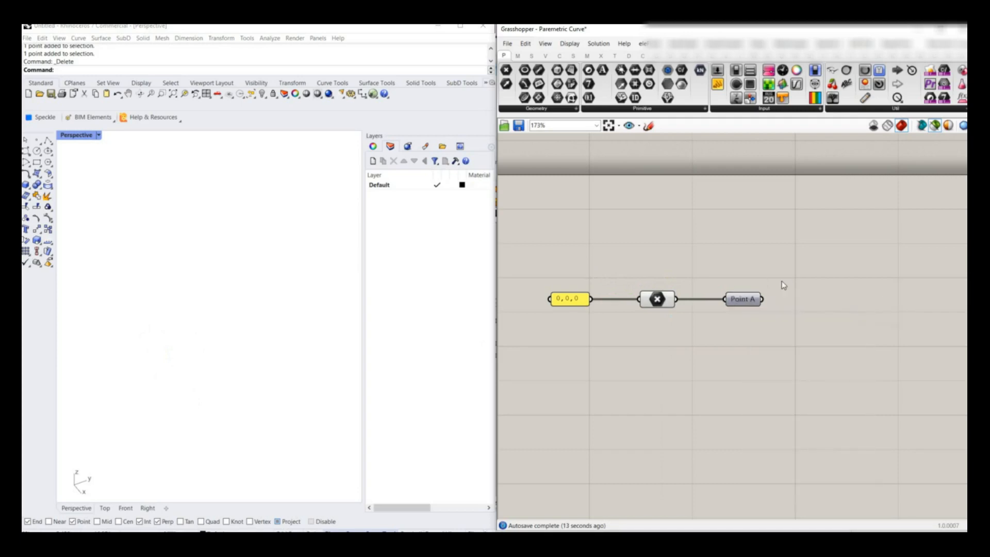
Add a Move component and connect Point A to its geometry input
double_click(706, 373)
text(move)
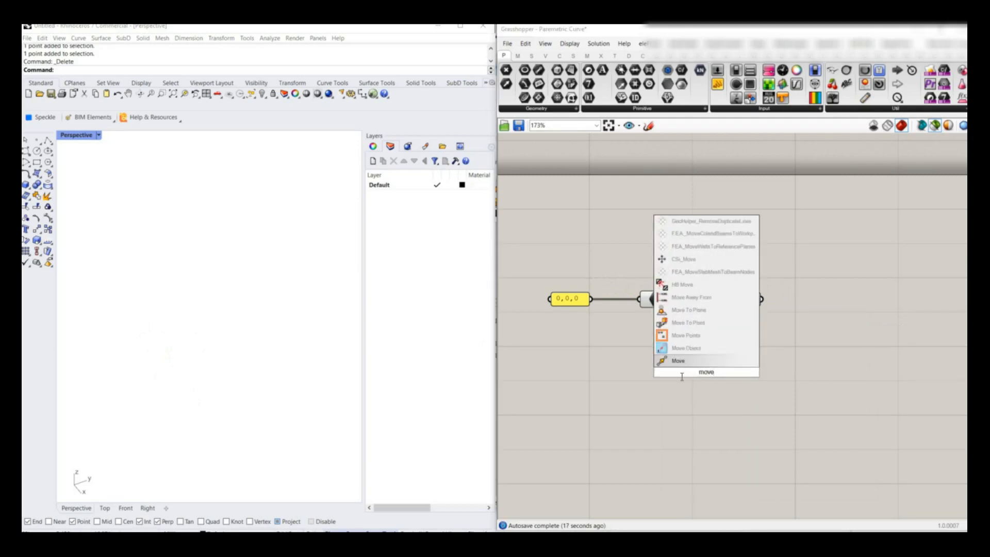
click(686, 361)
drag(698, 369, 829, 353)
drag(762, 299, 851, 302)
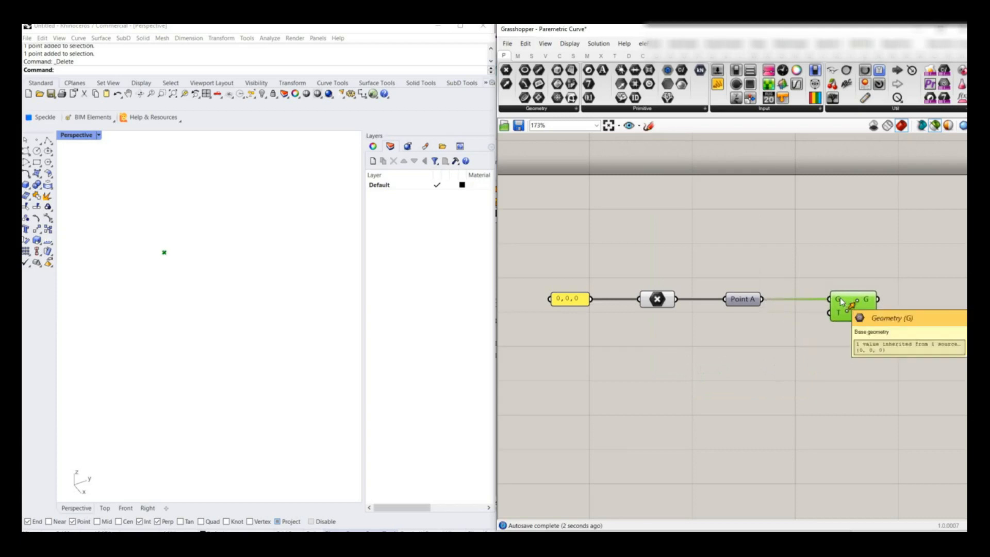
mouse_move(838, 315)
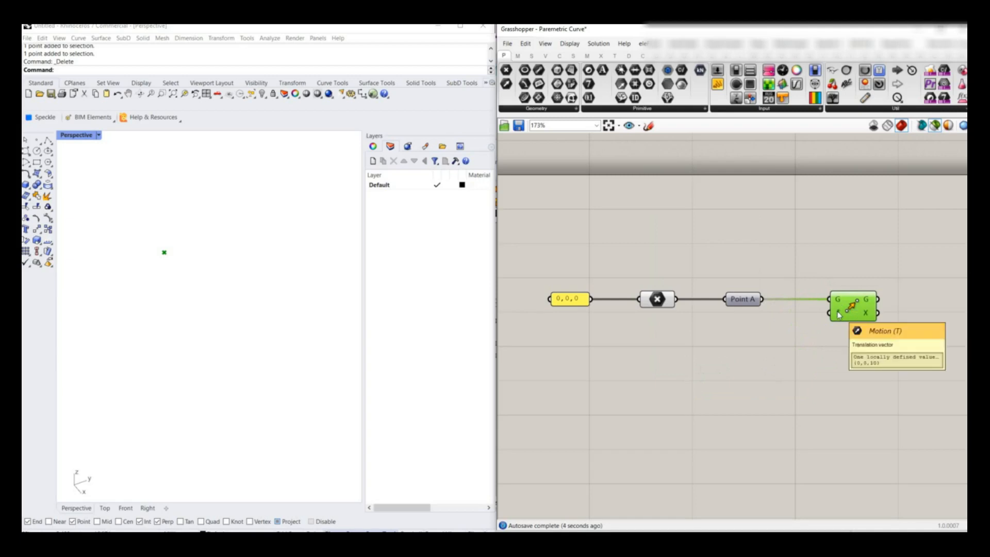
Add a Unit Y vector component below the Point A row
double_click(714, 364)
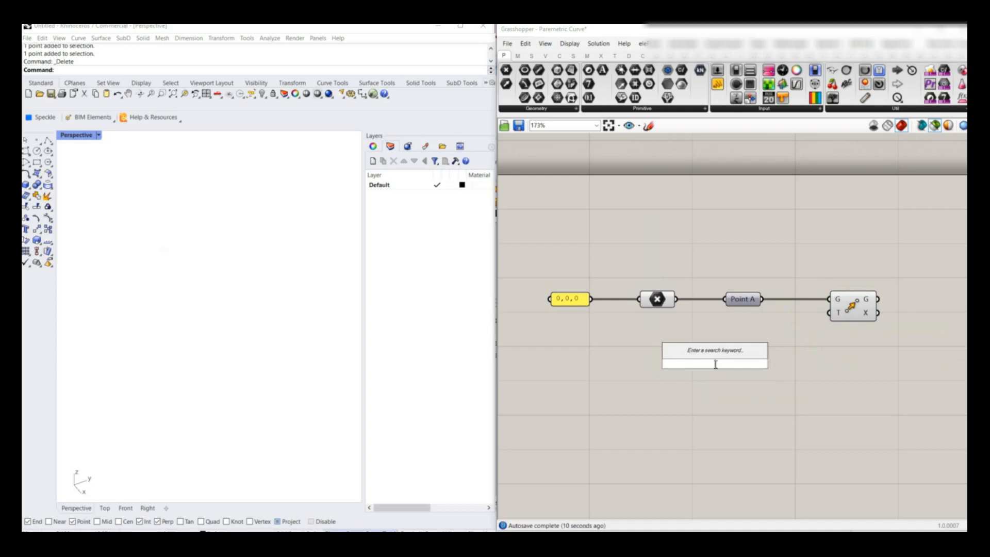
text(u)
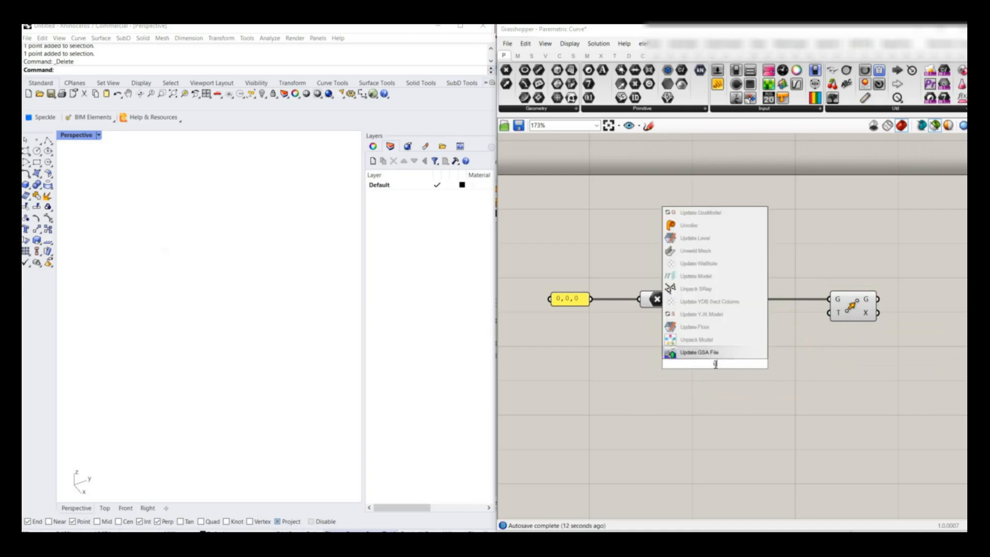
text(nit)
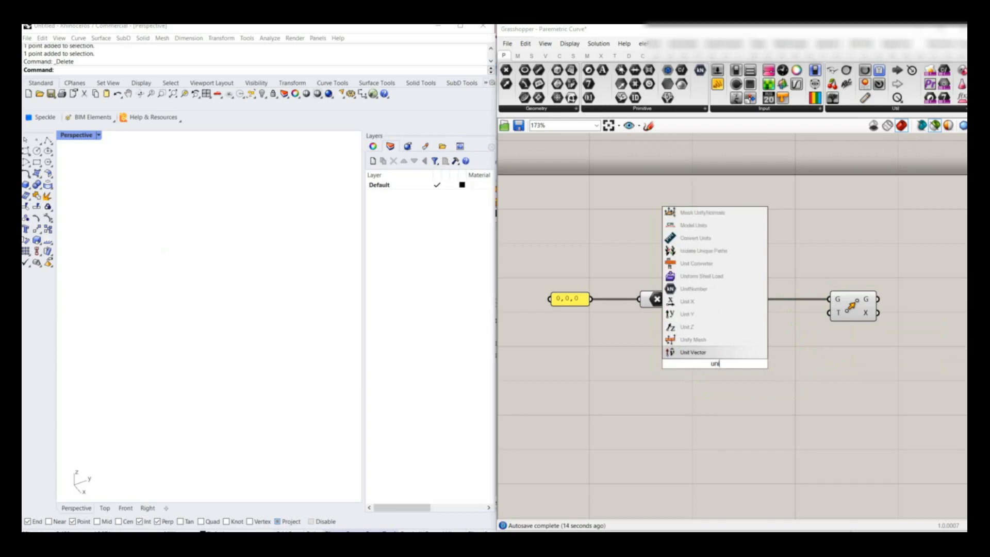
text( Y)
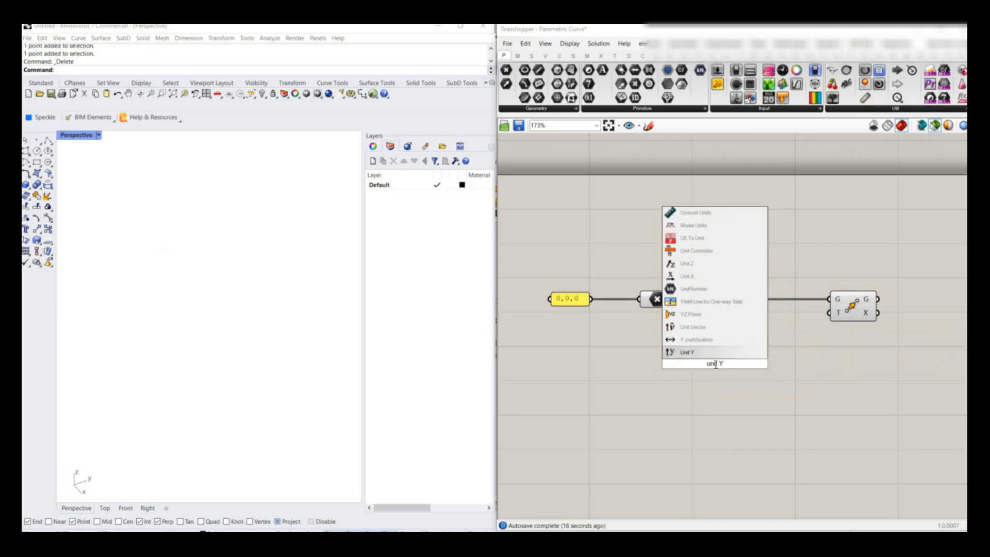
key(Return)
Add an Amplitude component and connect the Unit Y vector to its vector input
double_click(750, 419)
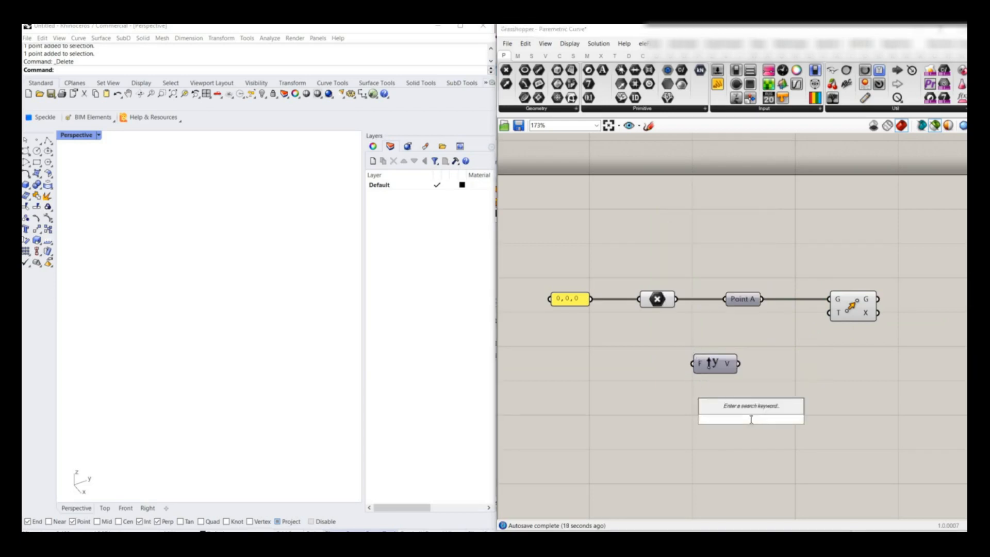
text(am)
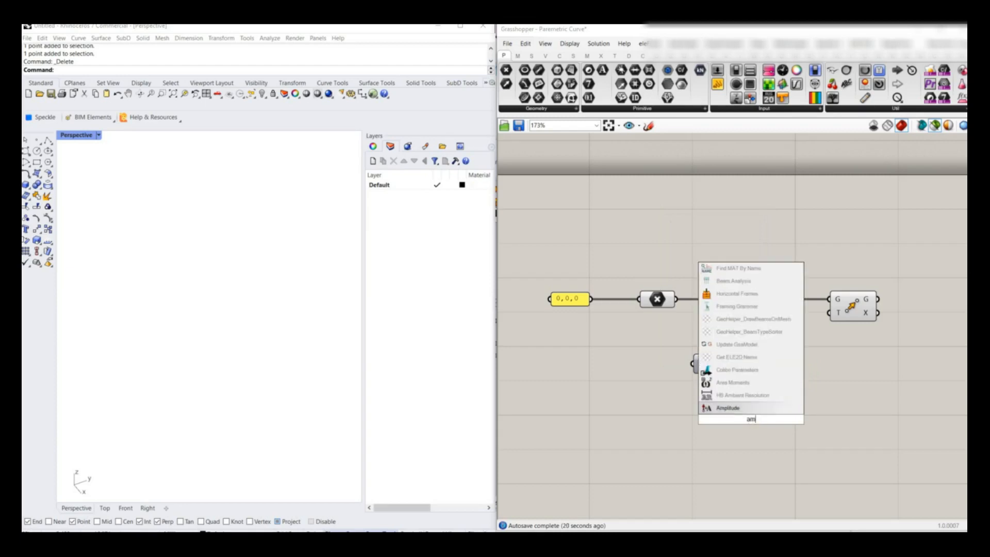
key(Return)
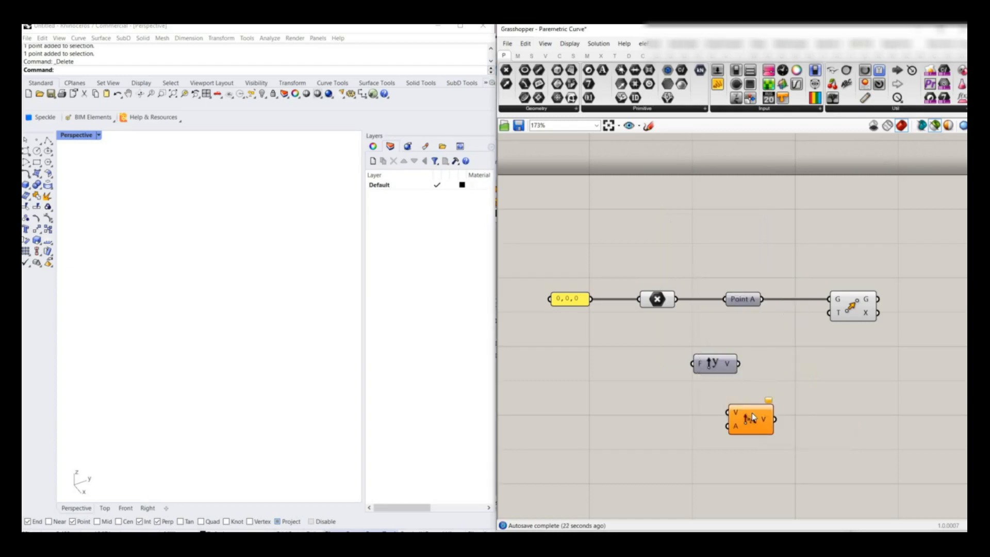
drag(751, 419, 805, 398)
drag(742, 366, 806, 377)
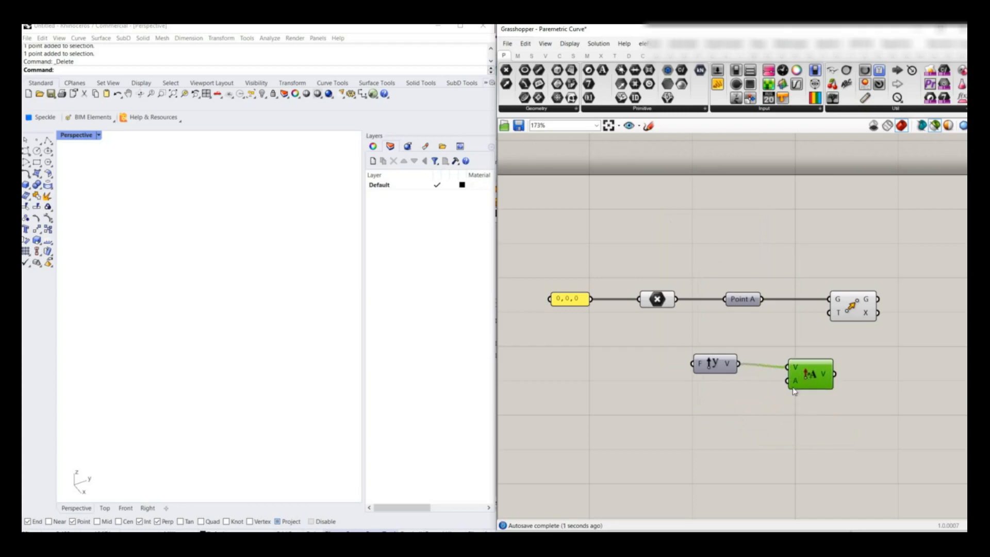
Add a number slider with the value 8 and connect it to the Amplitude component's A input
click(737, 403)
double_click(726, 412)
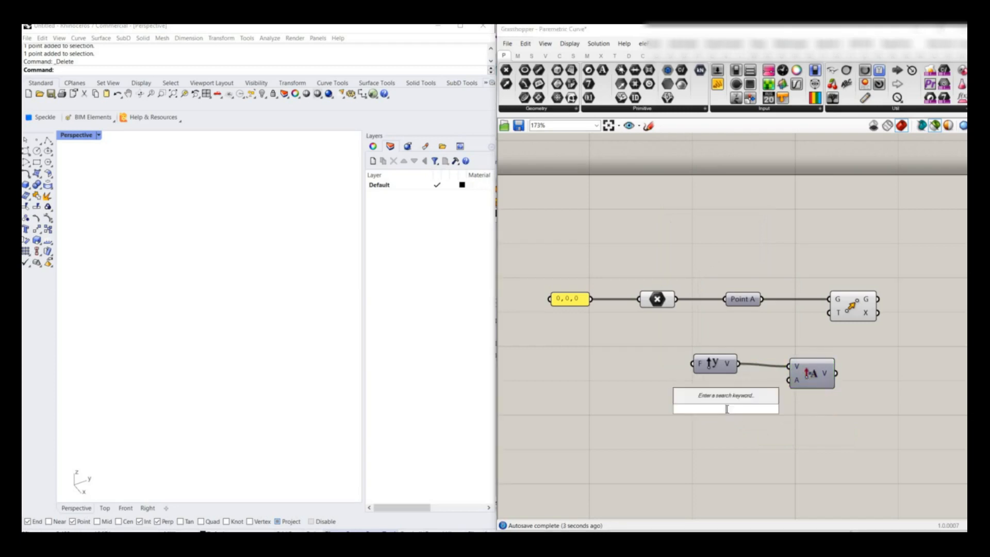
text(slider)
key(Return)
drag(782, 408, 819, 378)
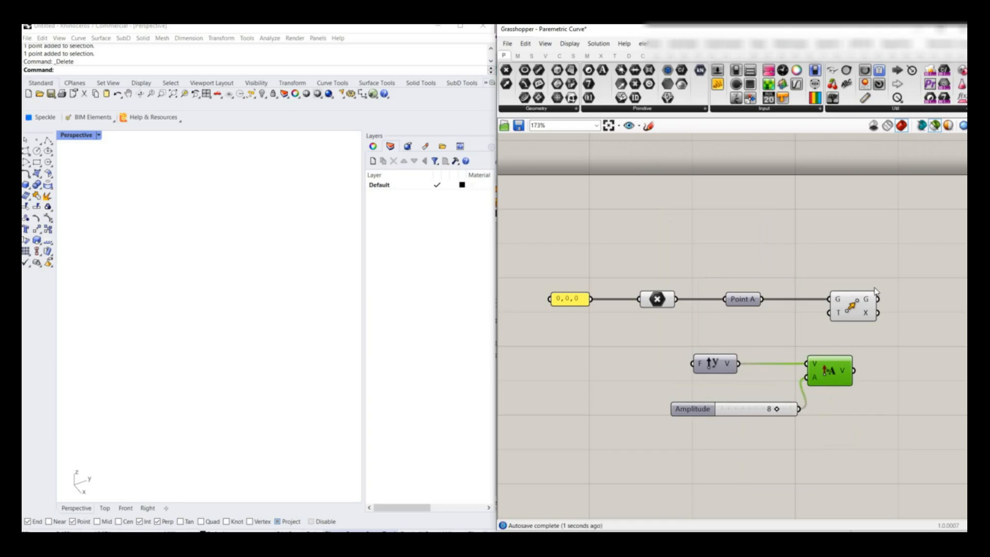
Shift the Move component further along and connect the Amplitude output vector to its motion input
drag(860, 301, 890, 302)
drag(854, 370, 860, 312)
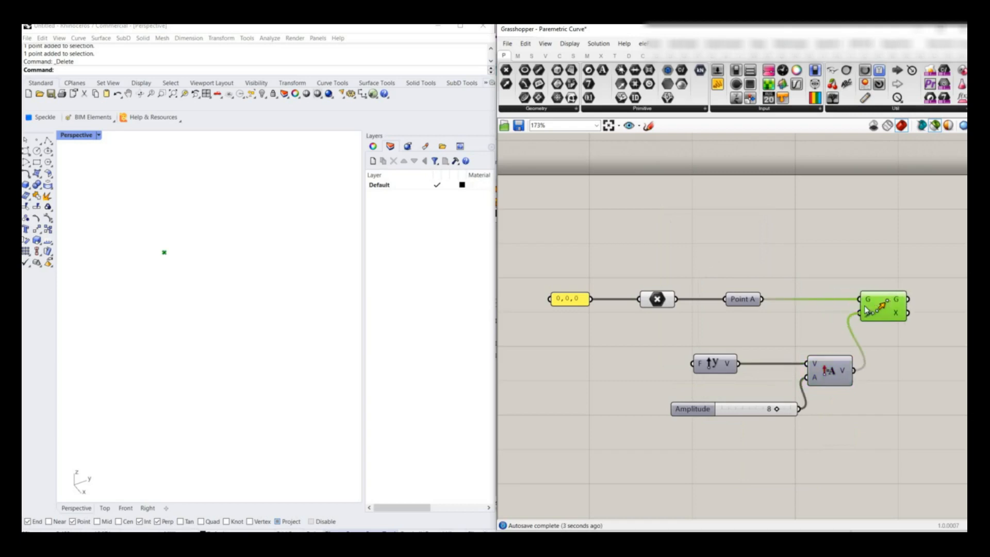
scroll(716, 336, down, 3)
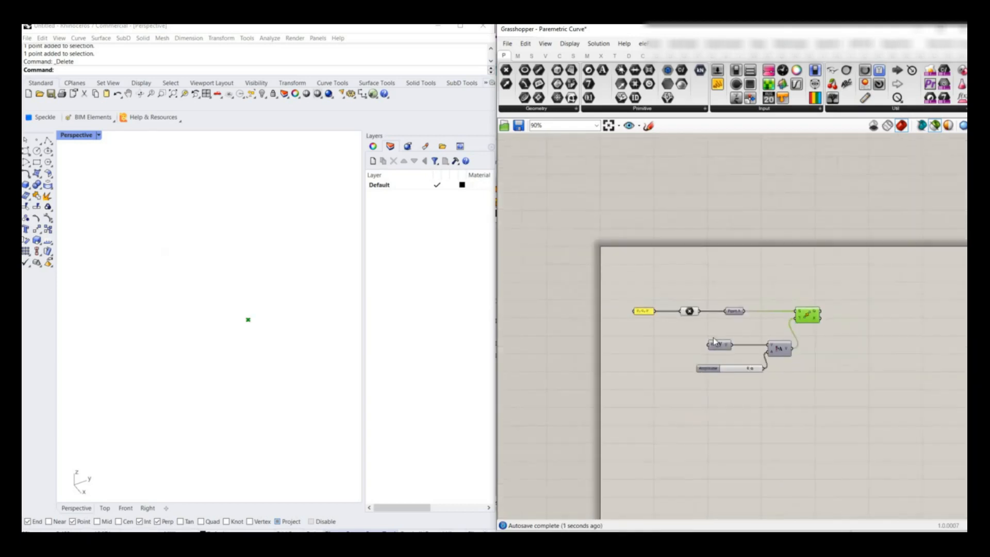
Insert pass-through data parameters on both inputs of the Move component and reposition the group with more spacing
scroll(767, 328, up, 3)
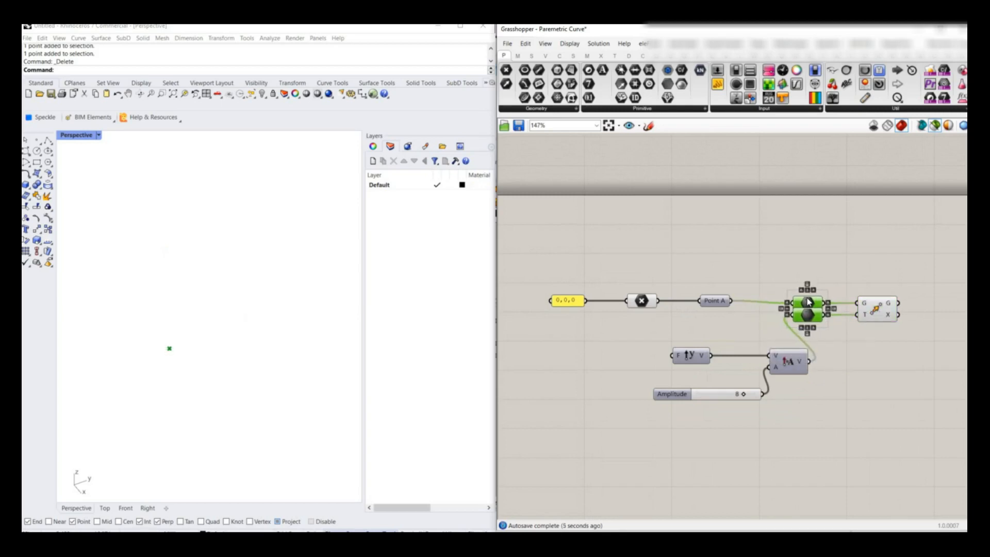
shift+click(876, 309)
drag(876, 309, 905, 311)
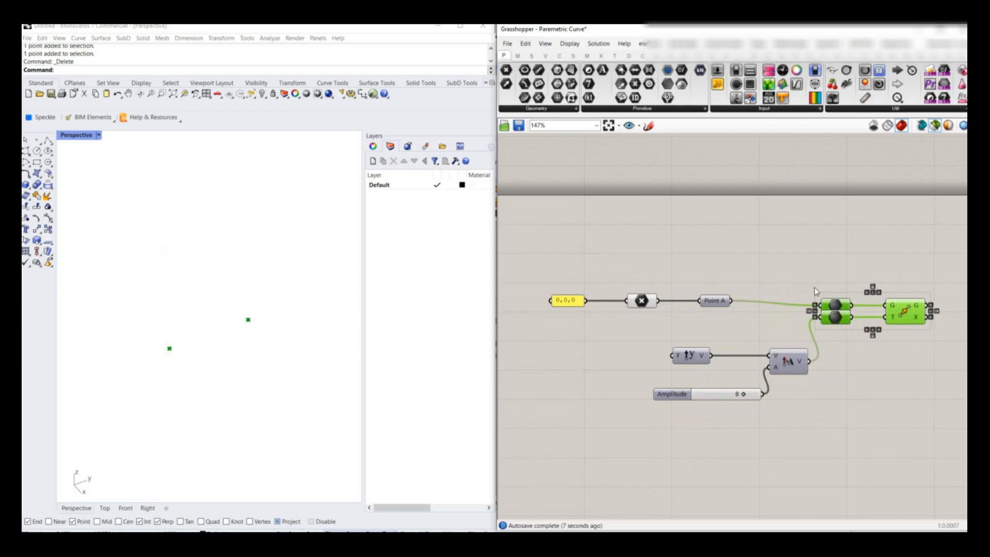
click(801, 282)
scroll(873, 311, down, 2)
click(868, 296)
click(803, 295)
scroll(889, 318, up, 2)
drag(892, 322, 745, 259)
drag(855, 291, 855, 285)
click(825, 292)
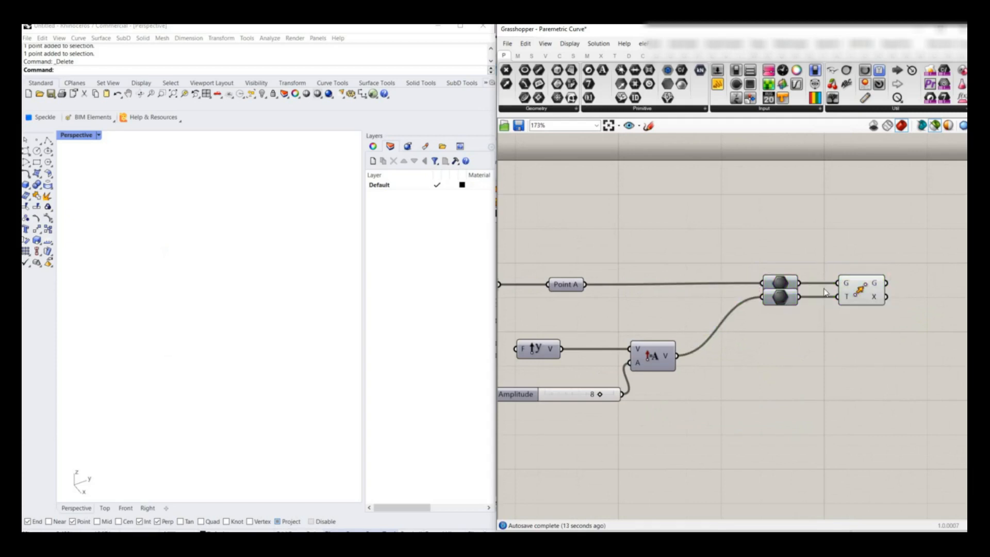
Name the pass-through parameters feeding the Move component Point A for geometry and Vector for motion
right_click(781, 281)
text(Point A)
key(Return)
right_click(787, 298)
key(Return)
right_click(782, 292)
double_click(814, 298)
text(Vector)
key(Return)
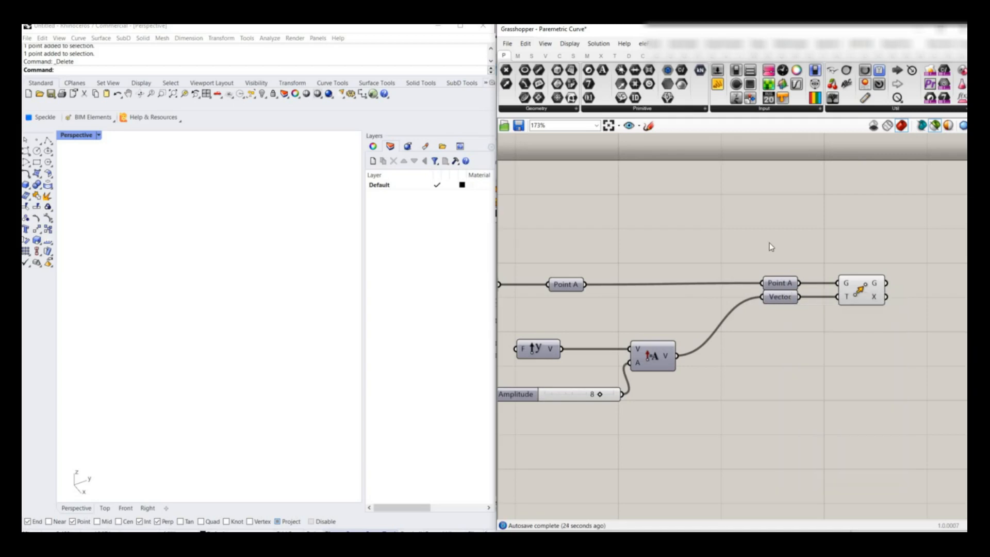
Attach pass-through data parameters to the Move component's outputs and delete the one on the transform output
click(868, 287)
key(alt+Right)
click(789, 274)
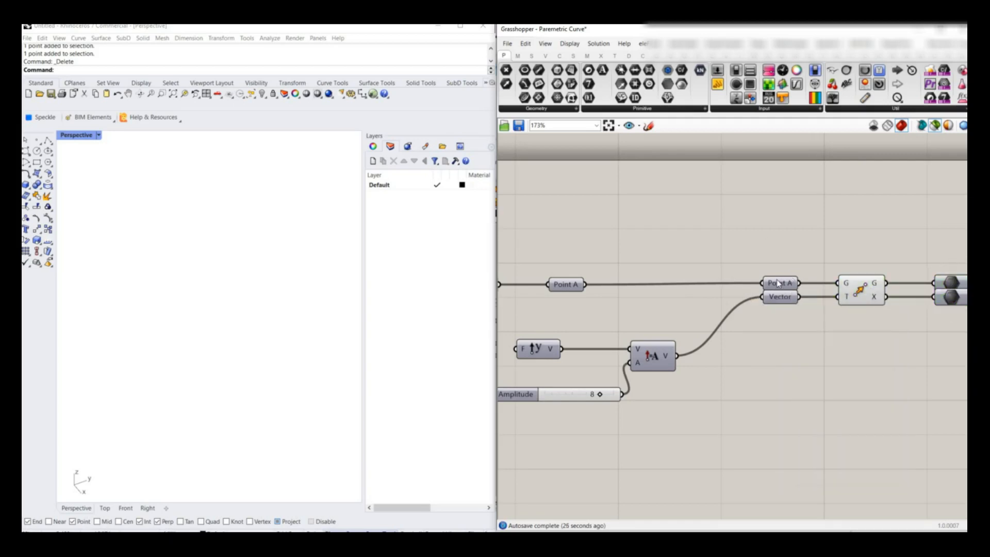
right_drag(789, 276, 691, 279)
click(864, 302)
key(Delete)
Name the pass-through parameter on the Move component's geometry output Point B and display its name on the canvas
right_click(851, 286)
double_click(891, 291)
text(Point)
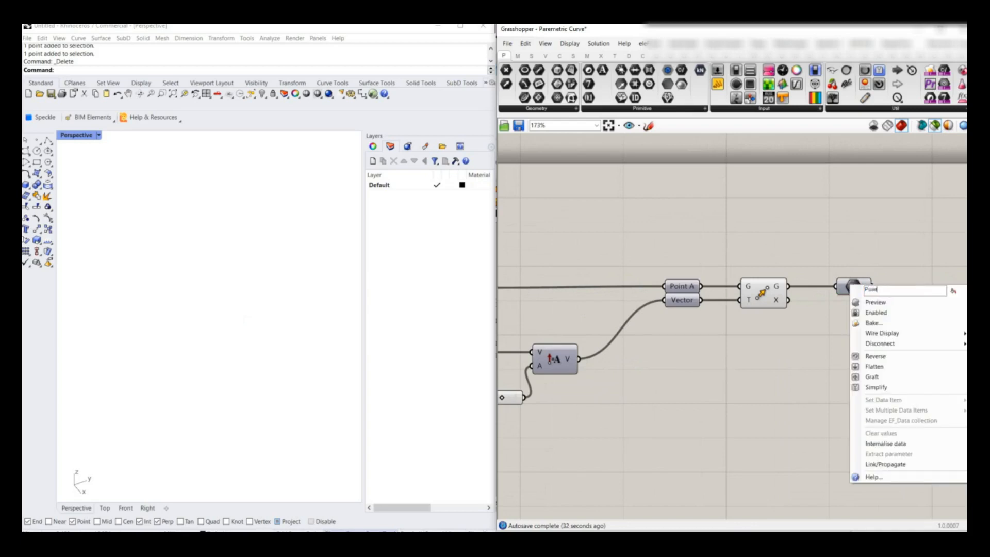
key(Return)
click(849, 287)
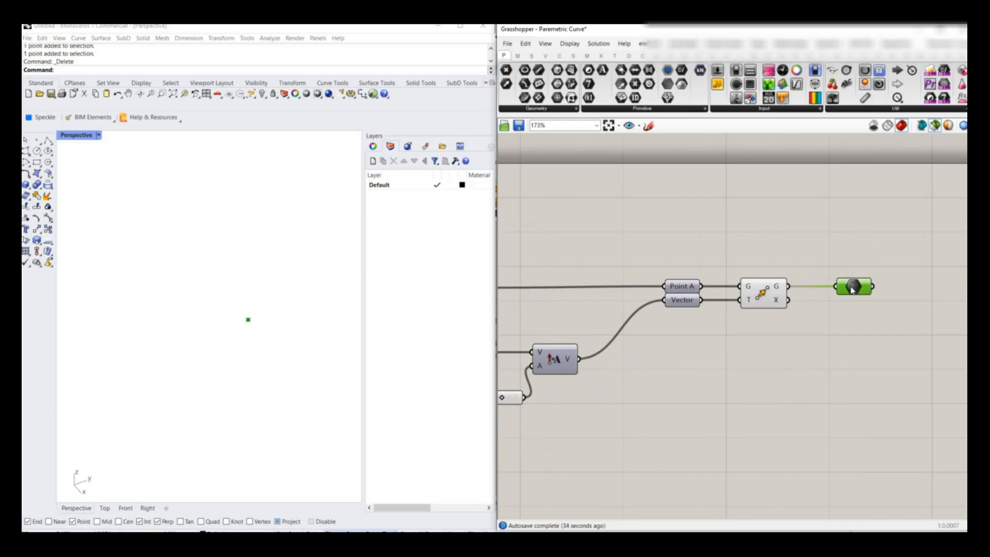
right_click(851, 286)
click(872, 283)
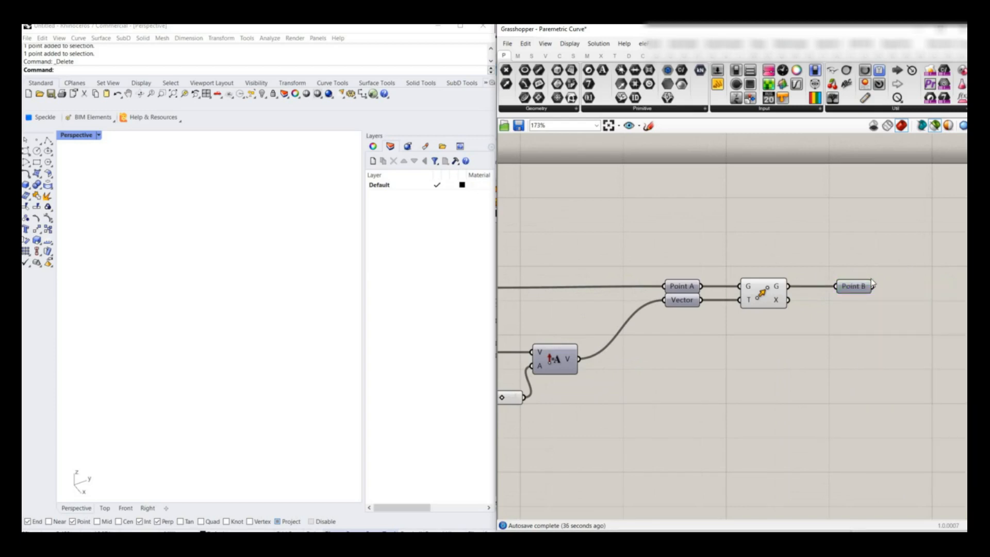
Select Point A and Point B together to examine both points in the viewport
click(684, 289)
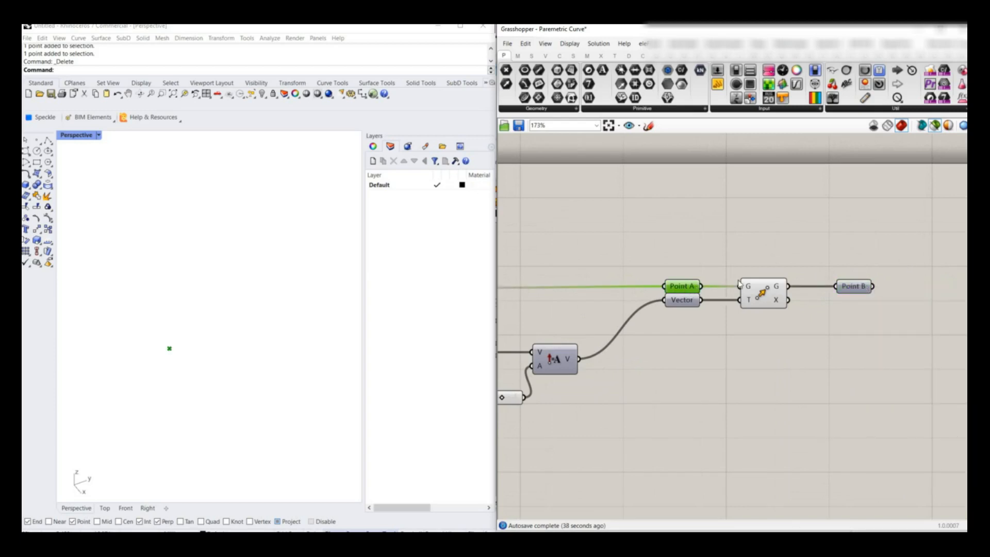
shift+click(851, 288)
middle_click(851, 290)
click(882, 318)
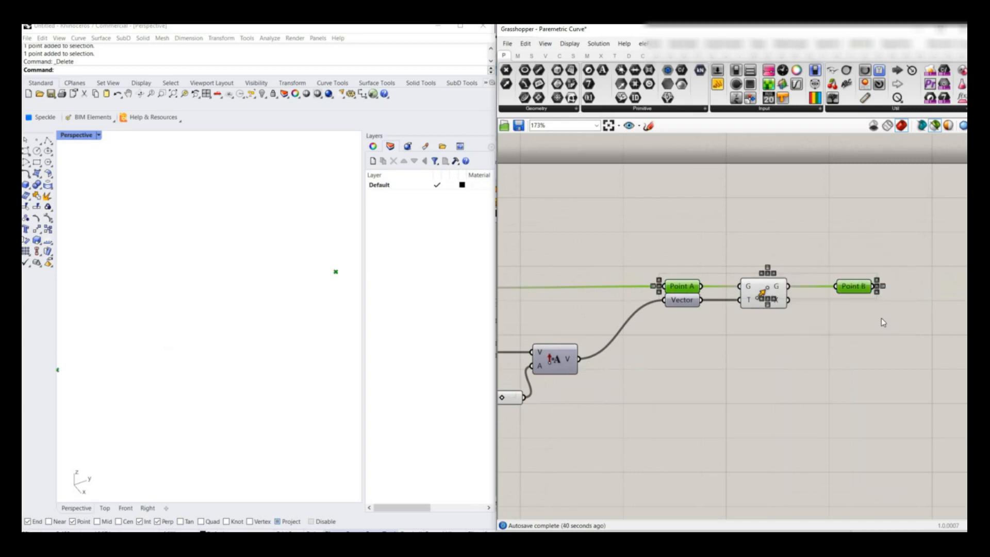
click(758, 238)
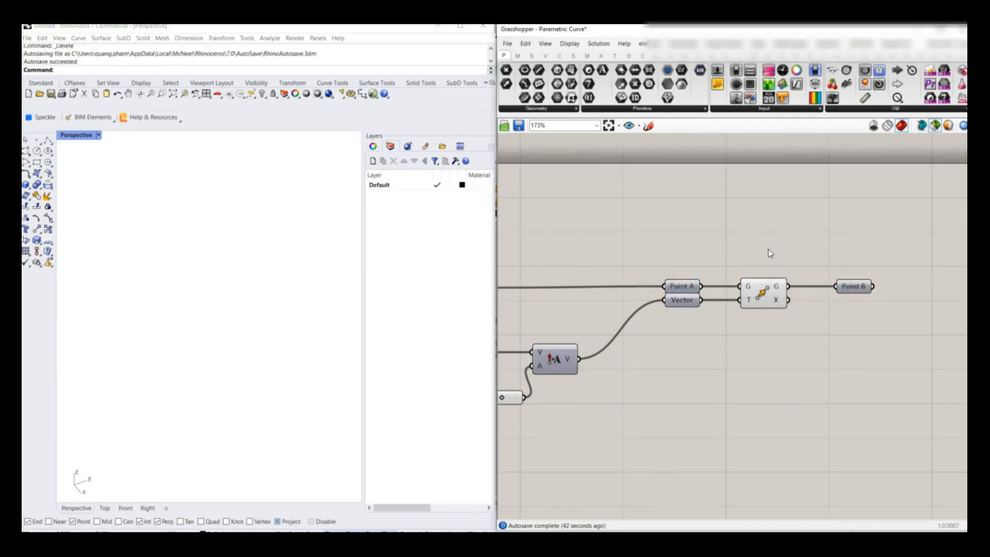
Add a Line component after Point B and connect Point A and Point B to its A and B inputs
scroll(813, 267, down, 2)
double_click(823, 260)
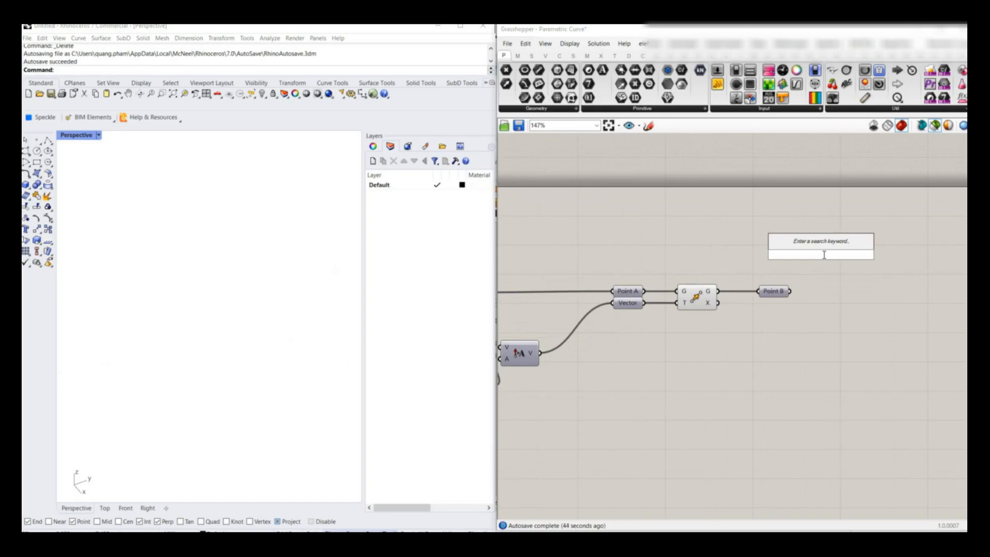
text(line)
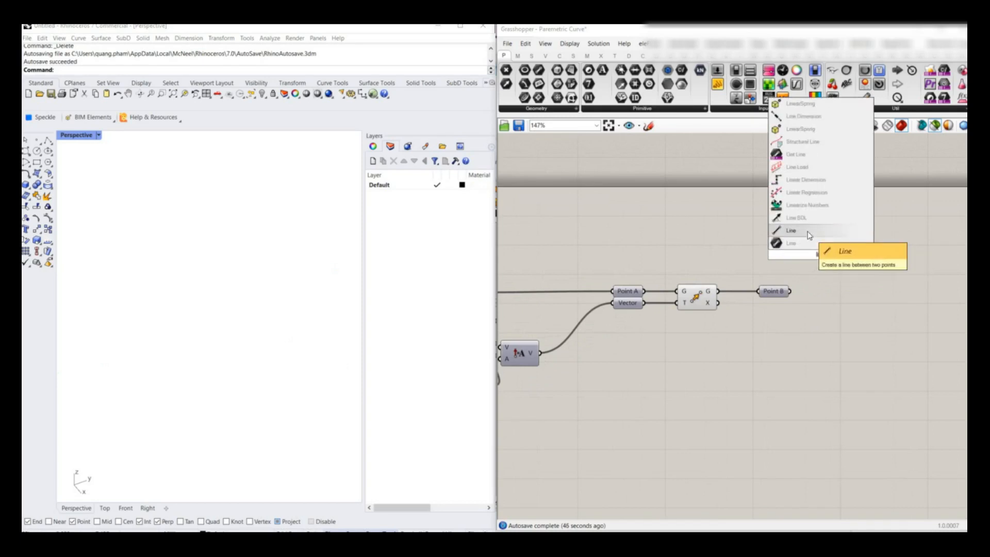
click(808, 235)
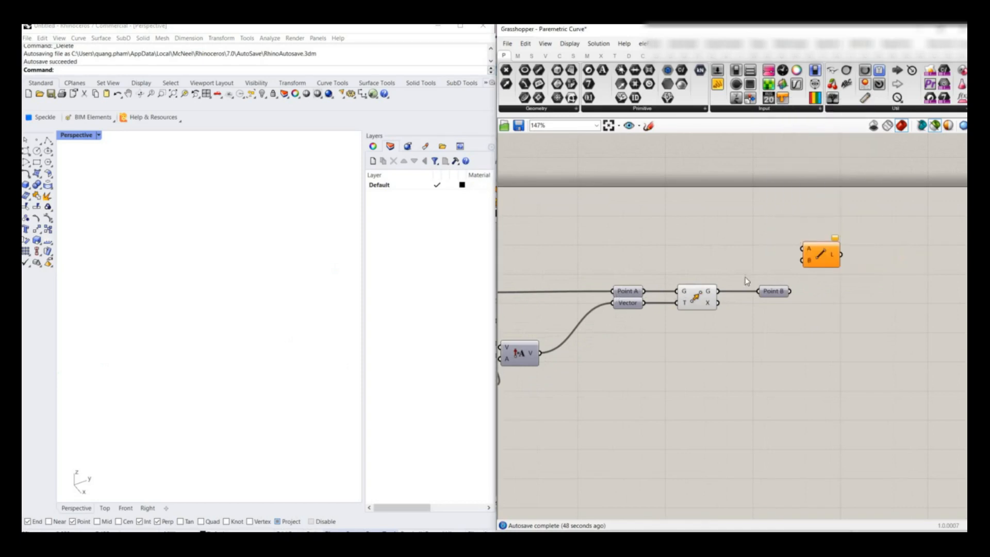
drag(644, 291, 802, 248)
drag(786, 290, 845, 261)
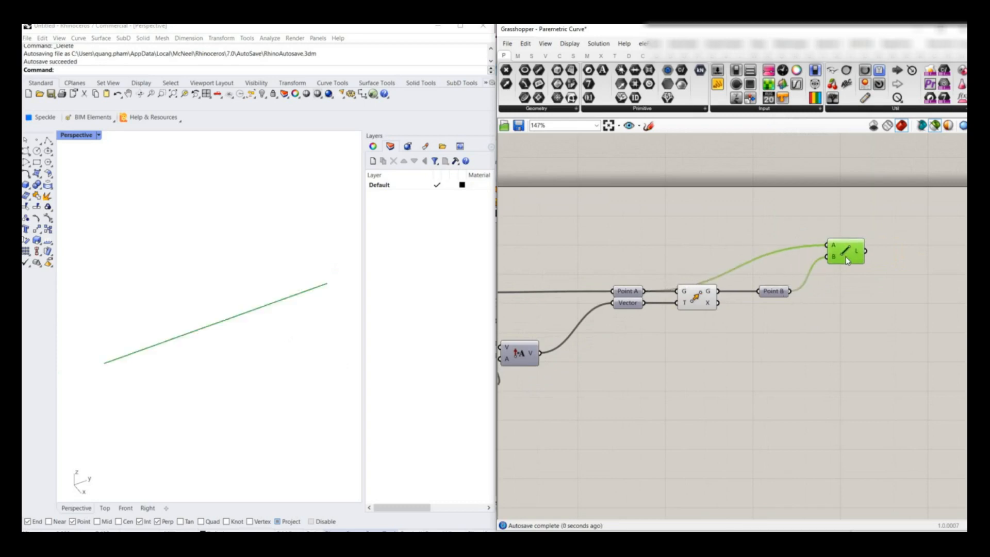
Insert pass-through data parameters on both inputs of the Line component and shift the group further along
key(Tab+Left)
shift+click(850, 251)
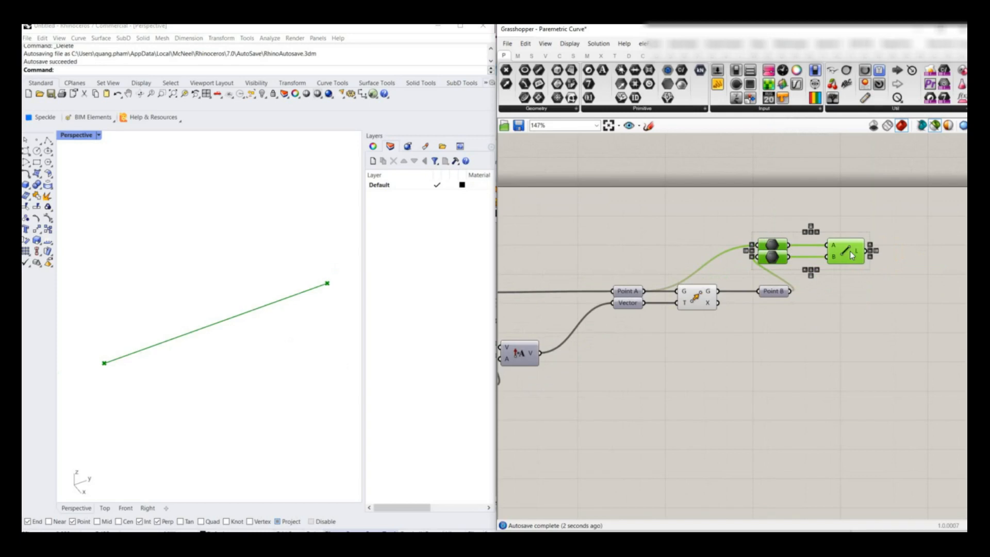
drag(771, 250, 829, 251)
key(Escape)
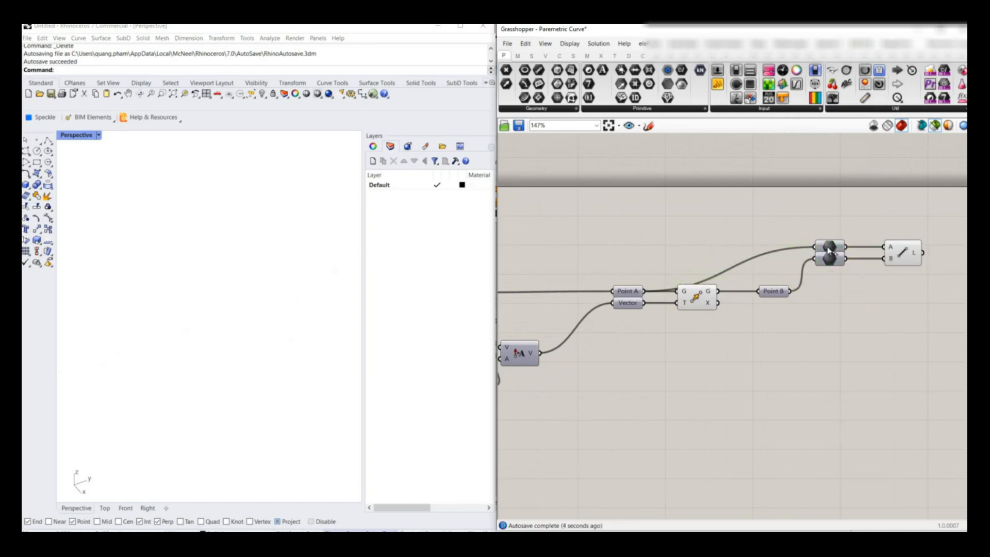
Name the pass-through parameters feeding the Line component Point A and Point B
right_click(830, 250)
text(Point A)
key(Return)
right_click(831, 259)
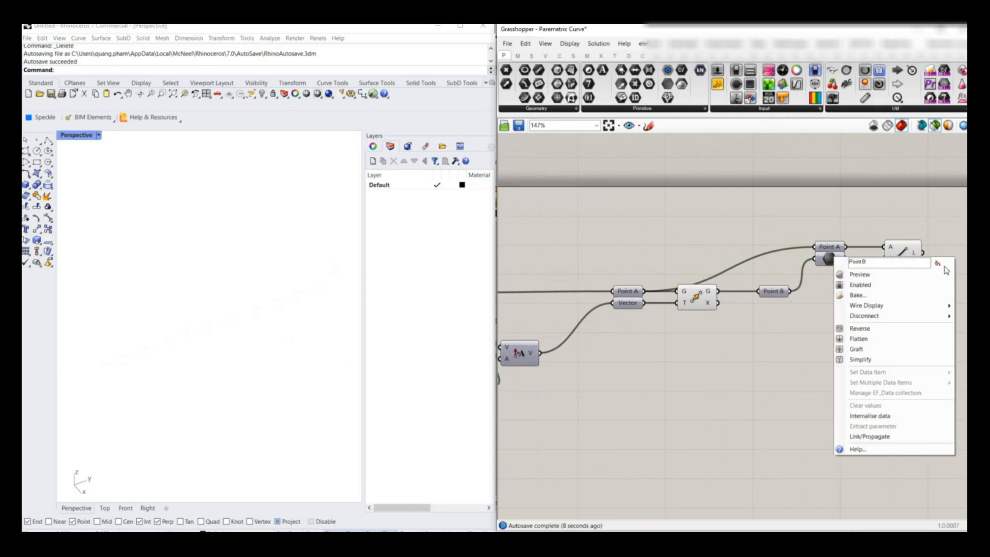
key(Return)
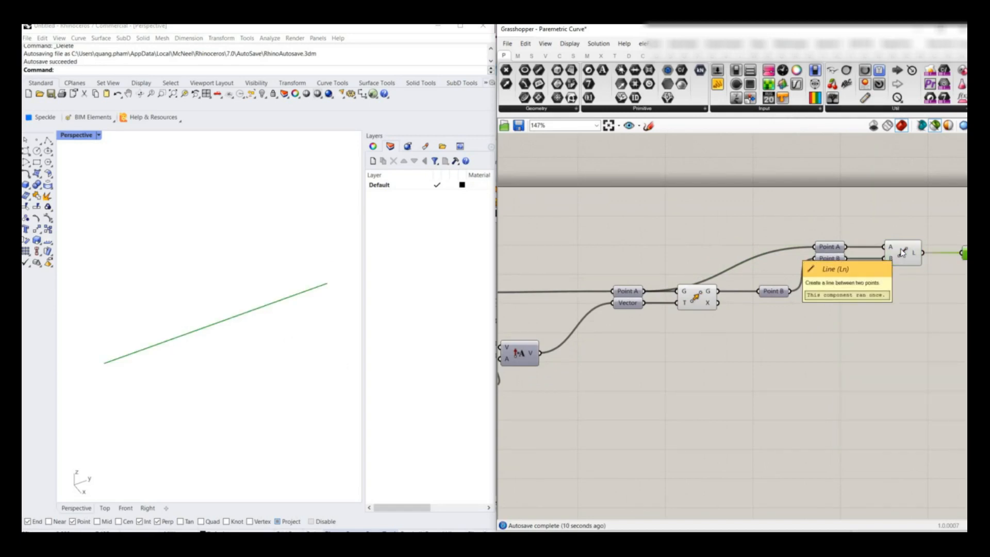
Insert a data parameter on the wire between the two Point A parameters, place it above the Move component, and name it Point A
scroll(569, 277, down, 2)
click(625, 289)
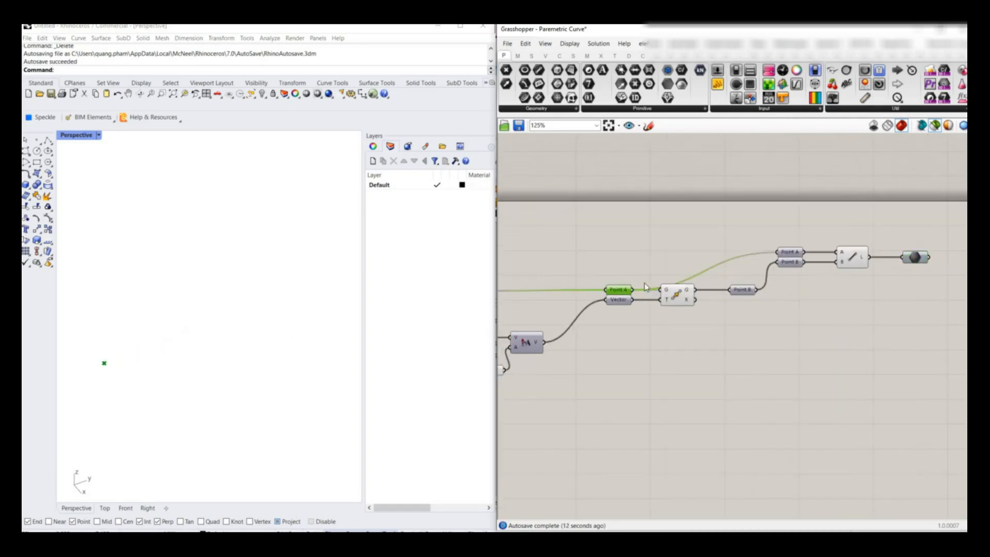
click(790, 252)
double_click(727, 256)
drag(728, 255, 679, 255)
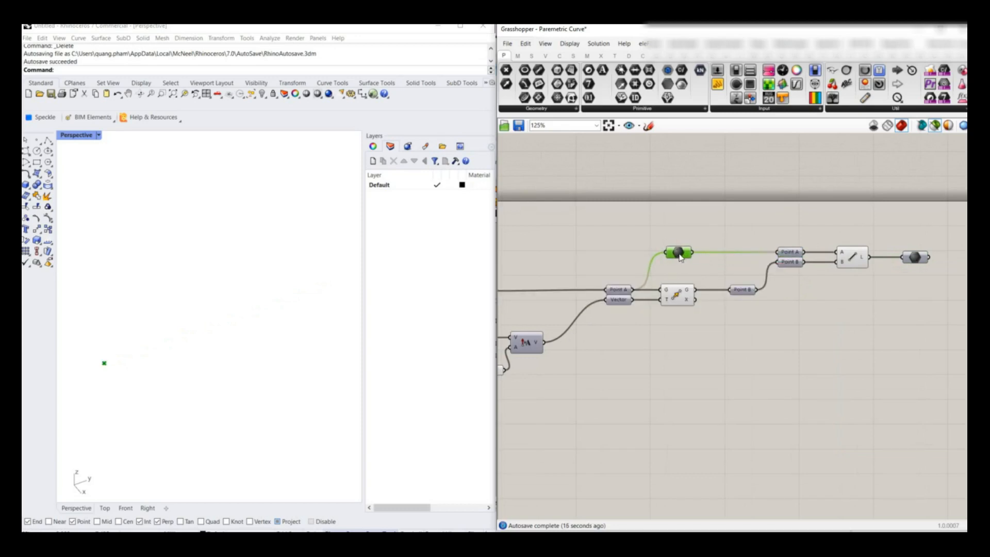
right_click(679, 255)
text(Point A)
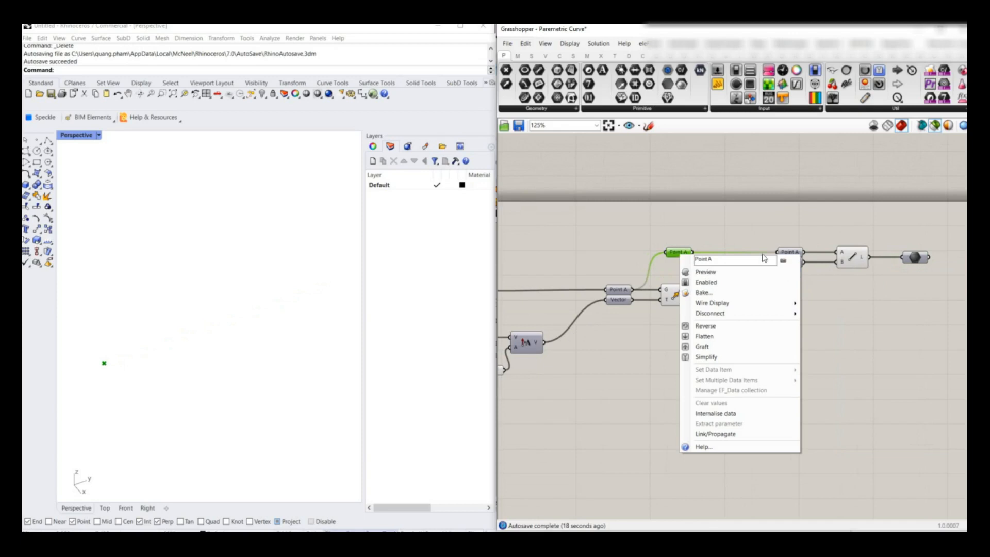
click(715, 235)
Name the data parameter on the Line component's output Line
scroll(856, 264, up, 2)
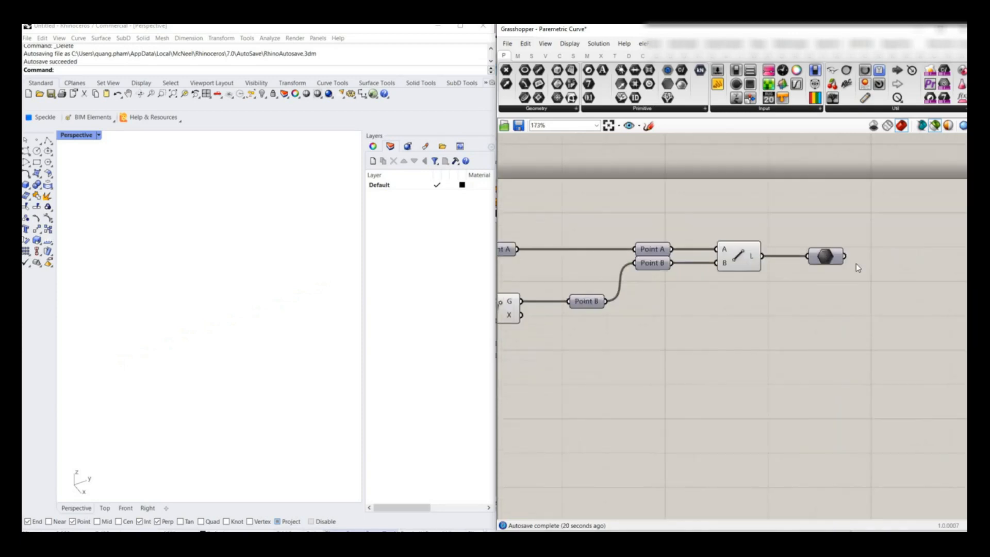
right_click(824, 260)
text(Line)
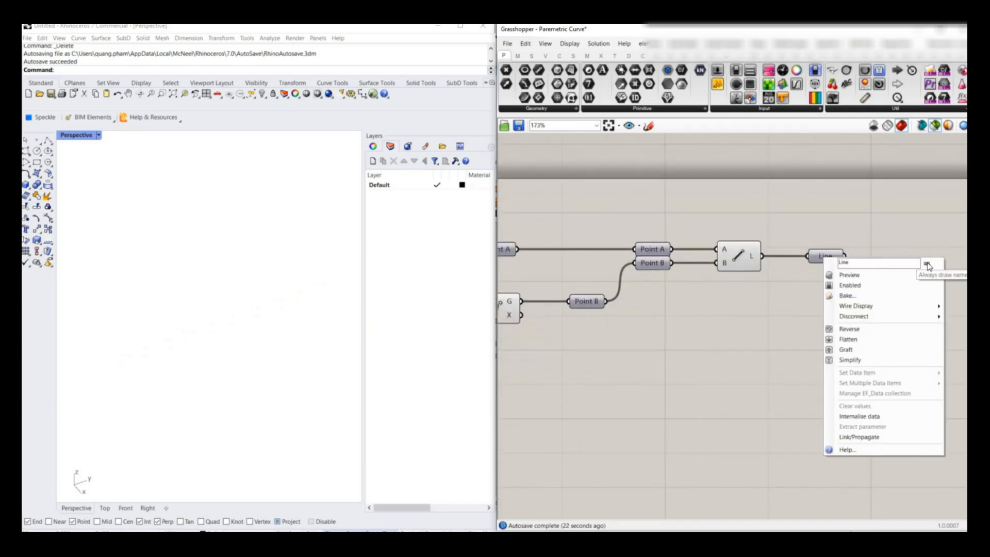
click(858, 222)
Turn off the selected-only preview so that all geometry is drawn in the viewport
scroll(694, 271, down, 2)
click(783, 260)
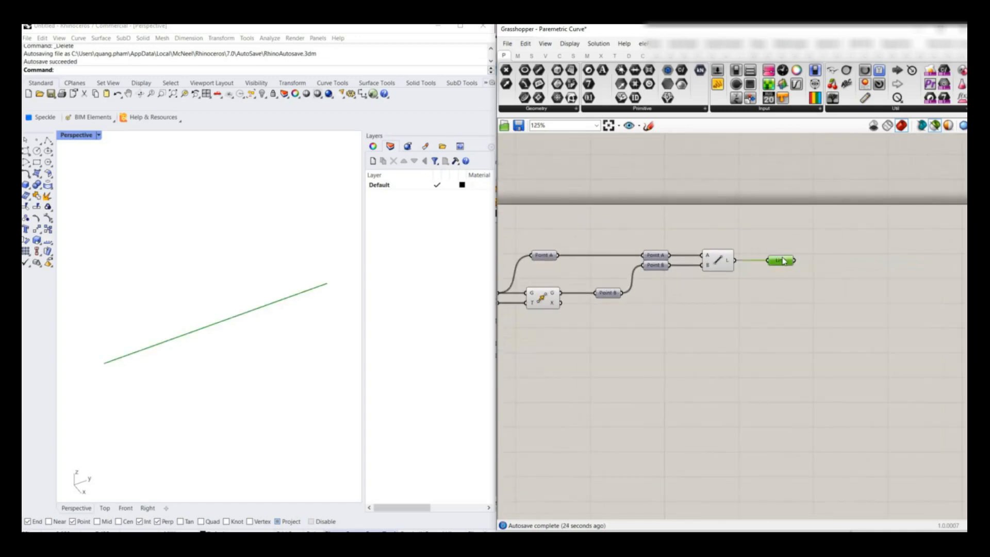
click(931, 126)
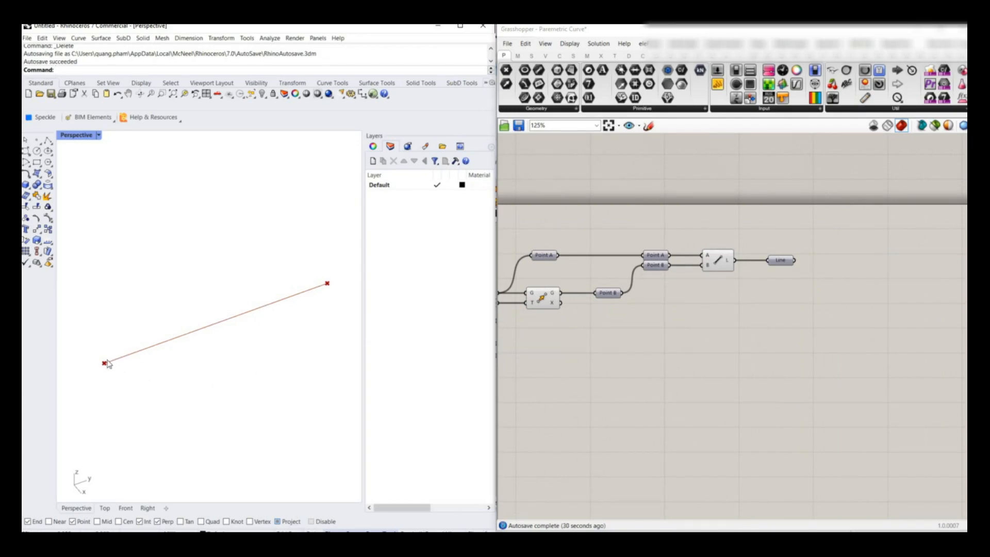
Add a Divide Curve component and connect the Line parameter to its curve input
click(840, 278)
double_click(840, 278)
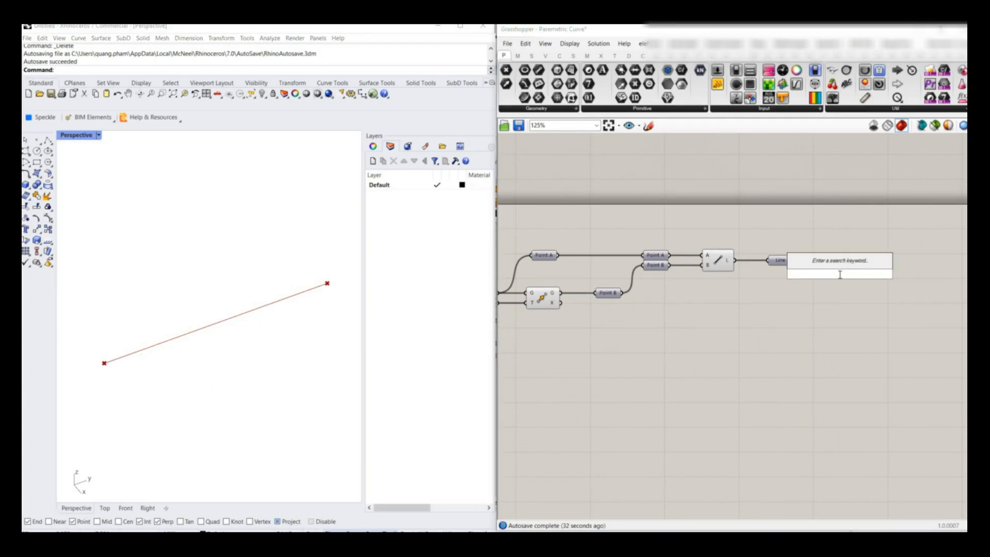
text(div)
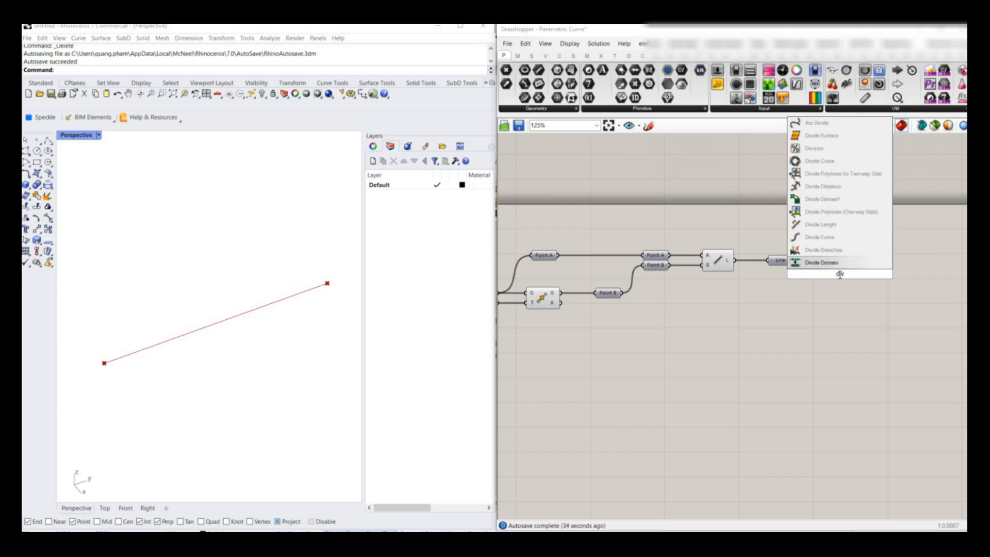
click(820, 237)
drag(801, 267, 861, 271)
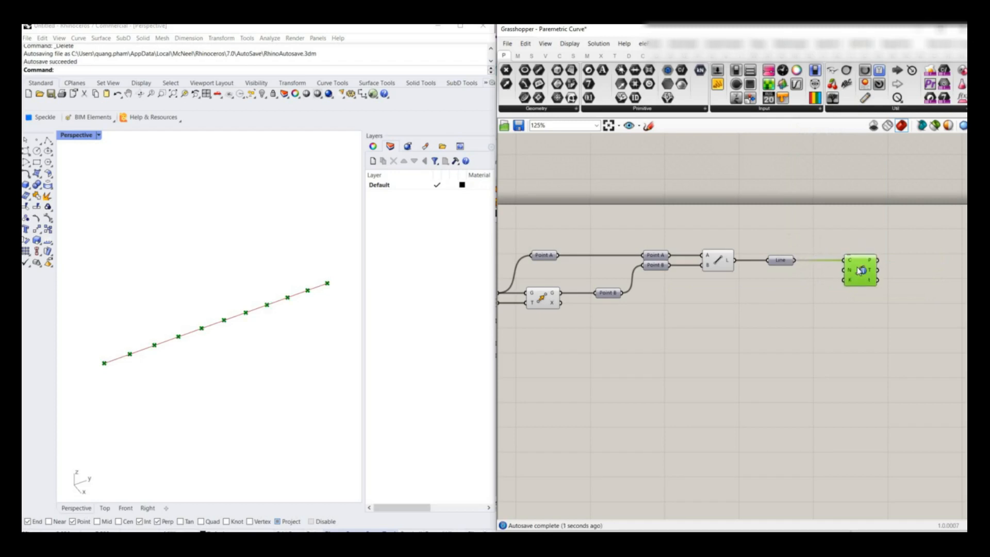
Look up the division components in the Curve category and examine the Divide Curve component's curve input
click(558, 56)
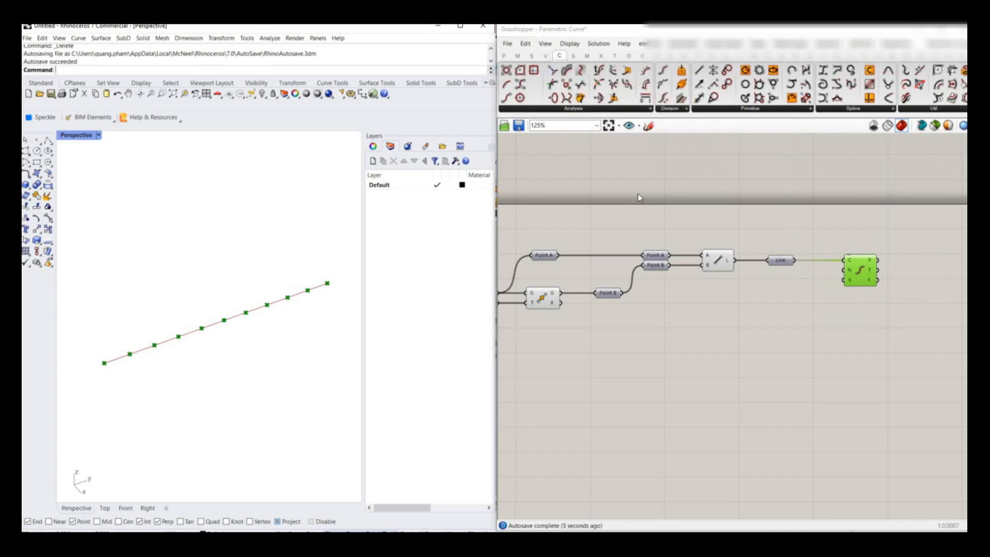
mouse_move(849, 262)
scroll(874, 278, up, 1)
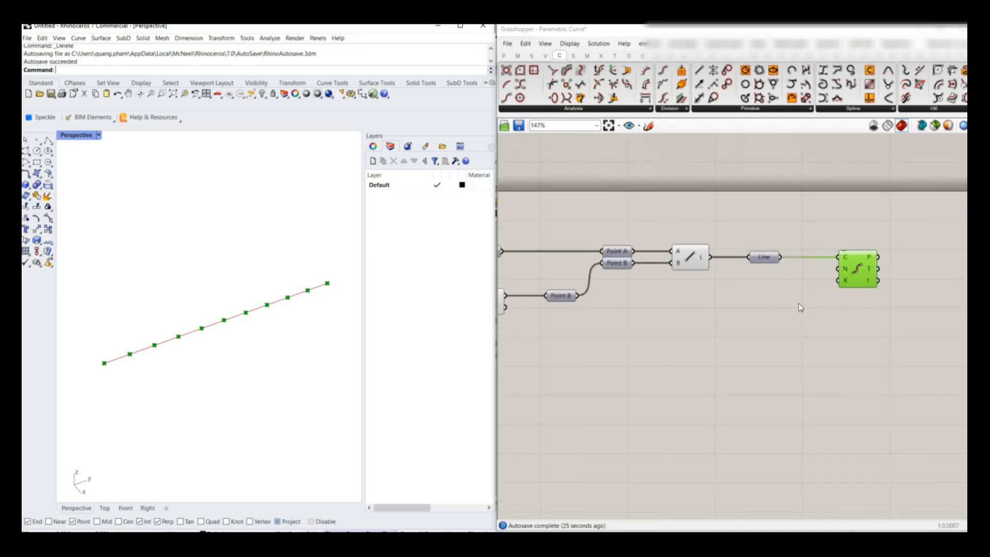
Place a panel containing the value 8 below the Line parameter
double_click(766, 293)
text(//)
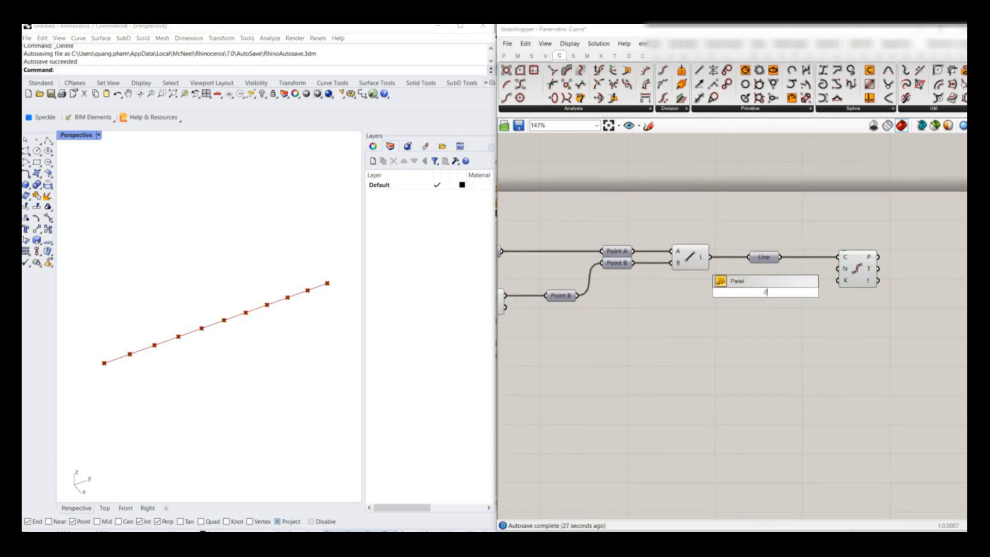
text(8)
key(Return)
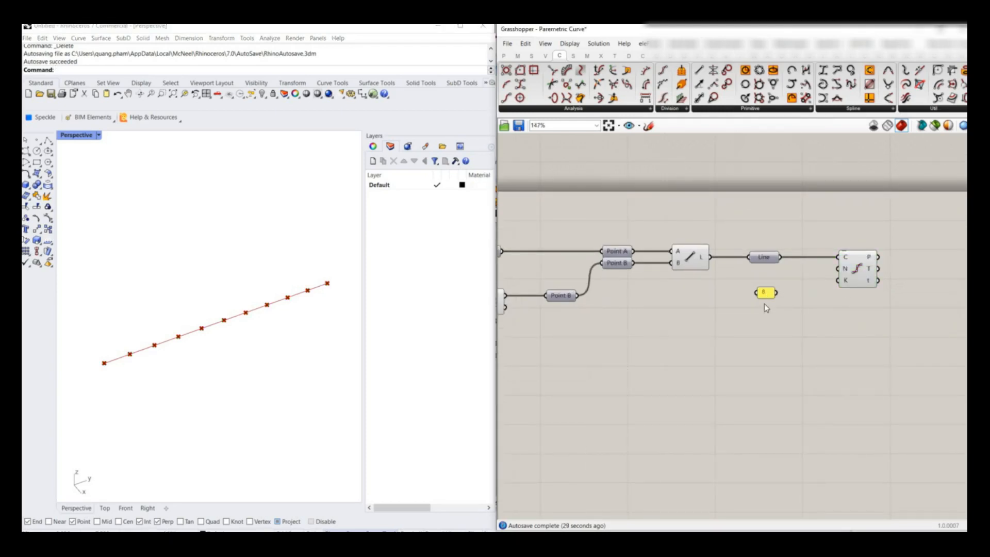
Add a number slider with the value 8 and connect it to the Divide Curve component's count input
double_click(765, 306)
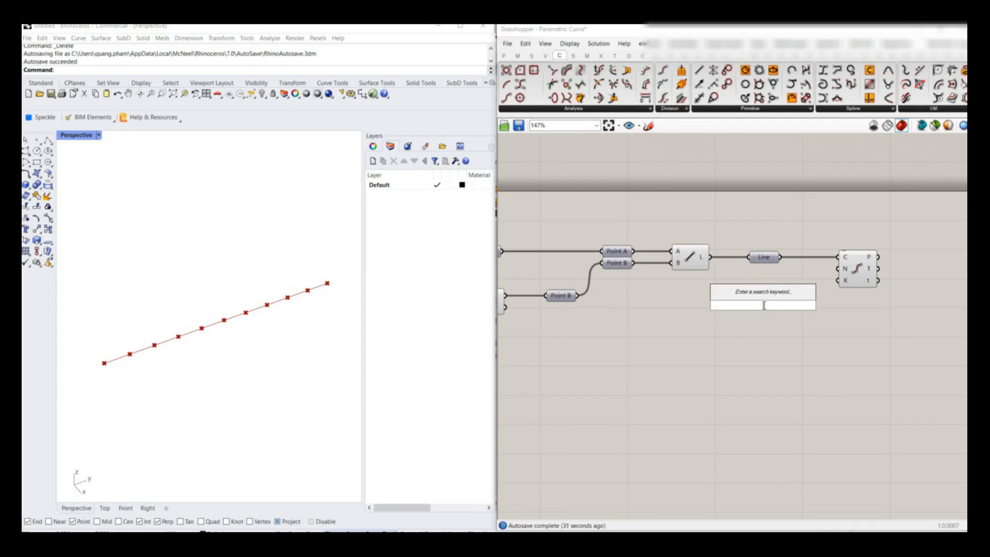
text(8)
key(Return)
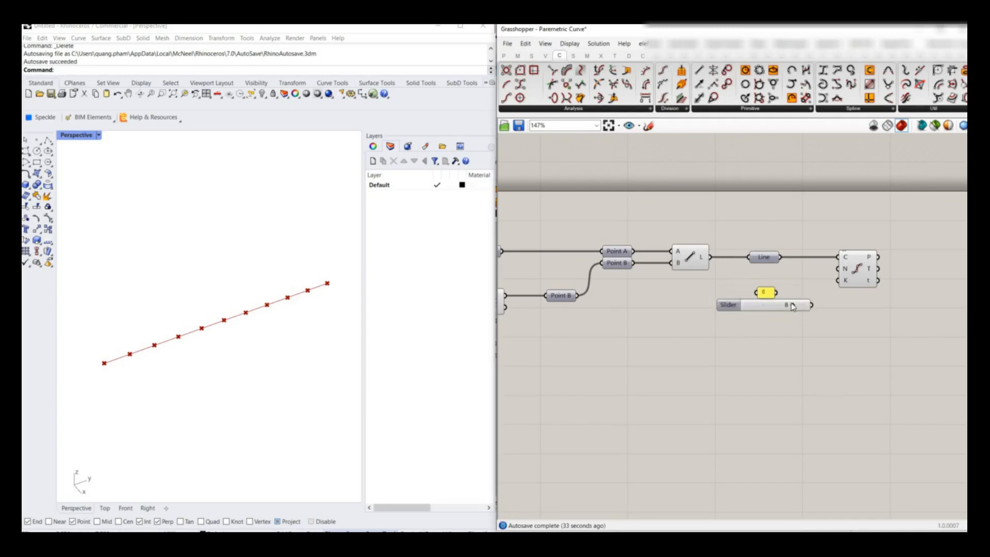
drag(812, 305, 838, 269)
Delete the stray panel above the Count slider and set the slider to 4
click(768, 291)
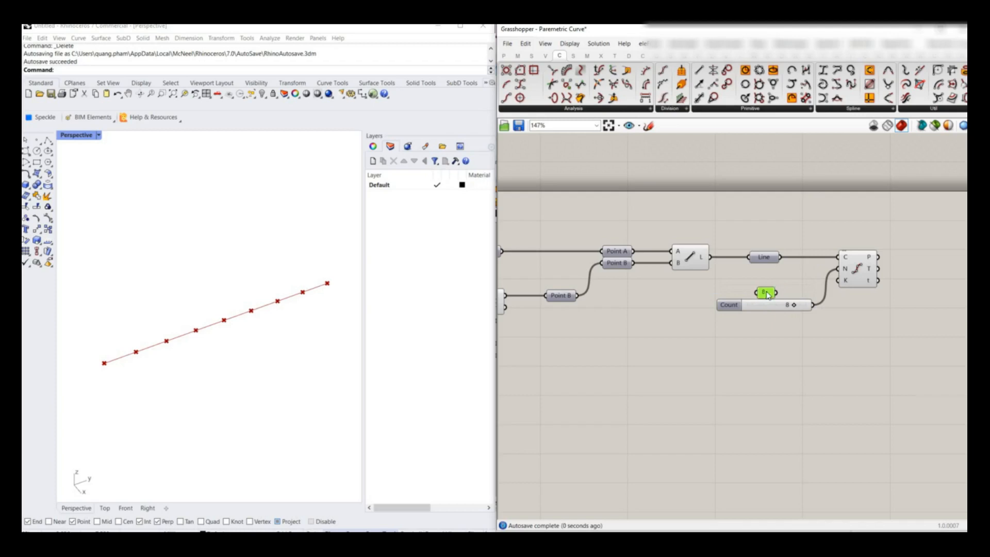
key(Delete)
drag(793, 307, 770, 305)
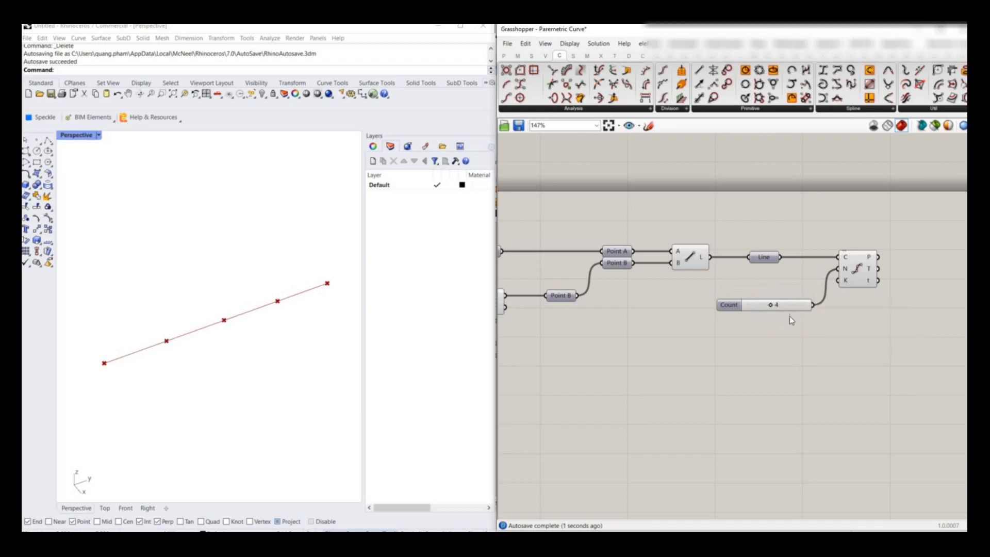
Set the Count slider's maximum to 20 and its value to 11
right_click(785, 307)
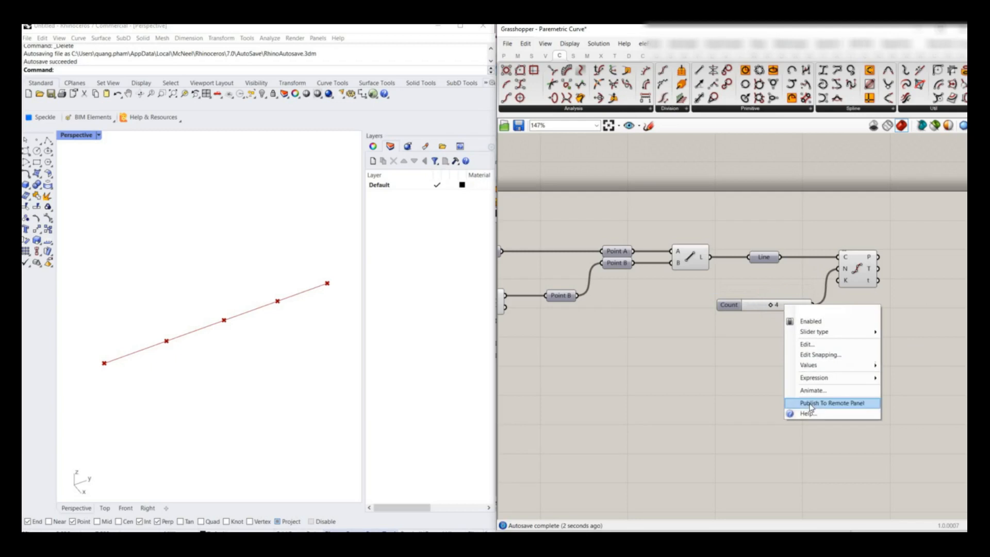
click(803, 346)
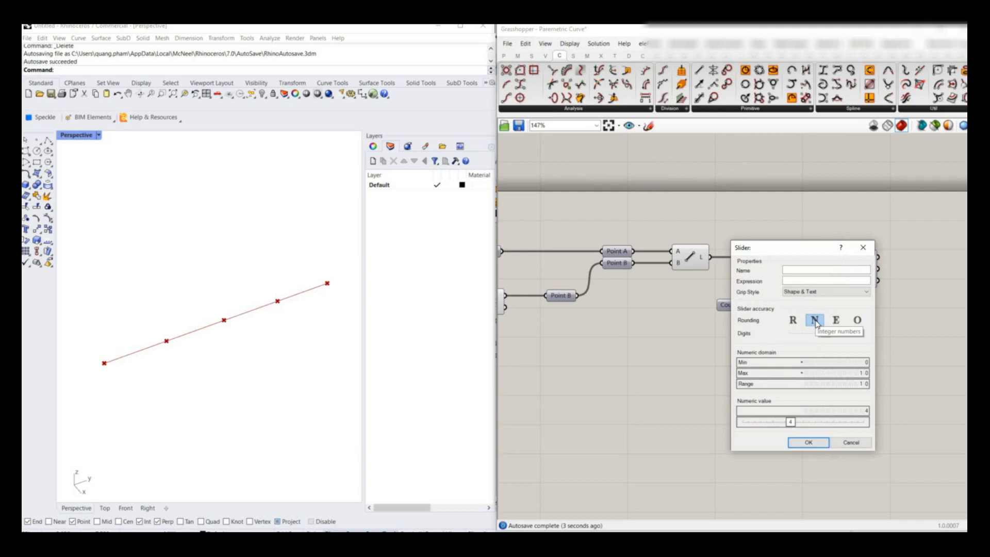
click(861, 374)
double_click(862, 375)
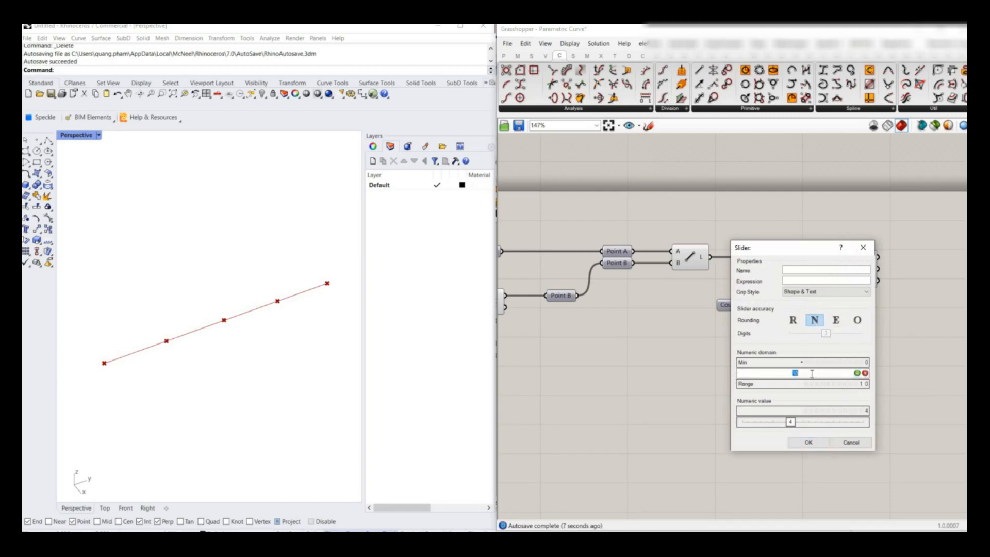
text(20)
click(857, 372)
click(809, 442)
right_drag(772, 308, 739, 316)
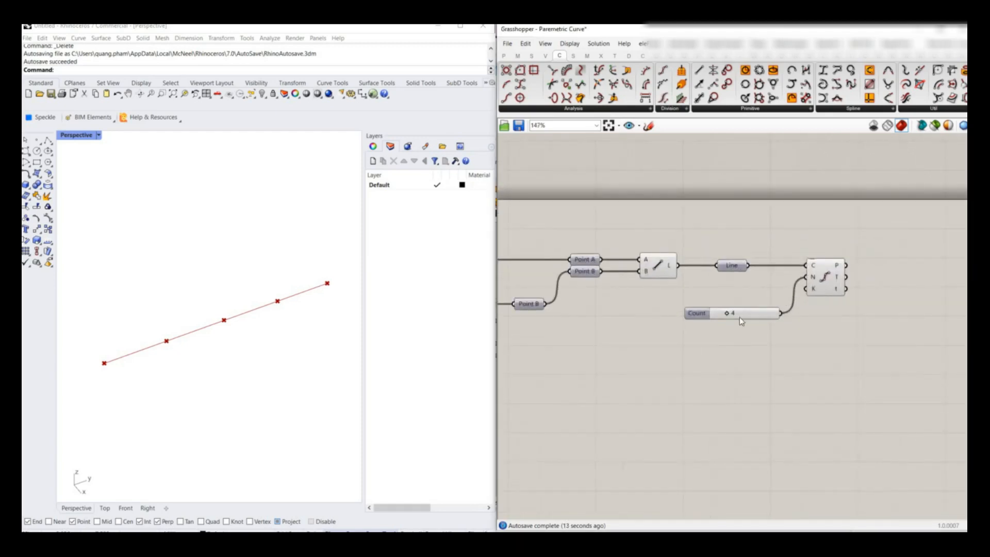
drag(725, 312, 748, 314)
Generate output parameters for the Divide Curve component, keep only the one for division points, and label it Points
scroll(840, 305, down, 2)
click(756, 307)
key(ctrl+alt+o)
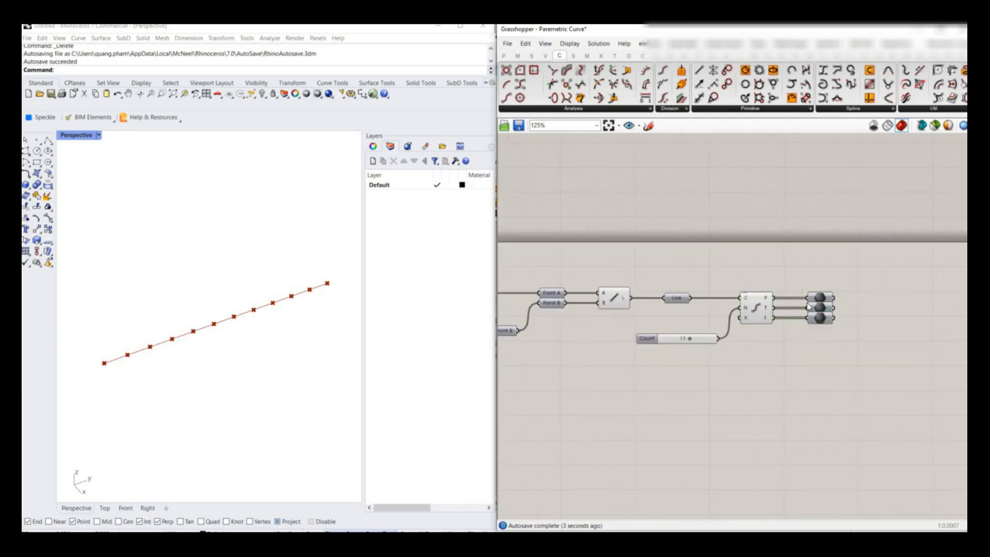
click(819, 308)
shift+click(820, 318)
key(Delete)
right_click(827, 301)
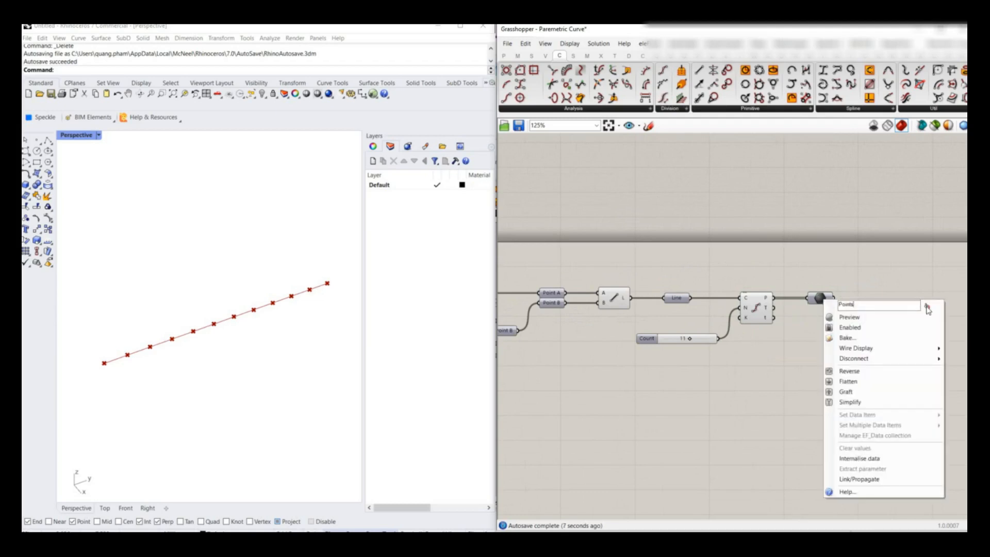
Add a Move component beyond the Points parameter and connect Points to its geometry input
right_drag(828, 301, 787, 307)
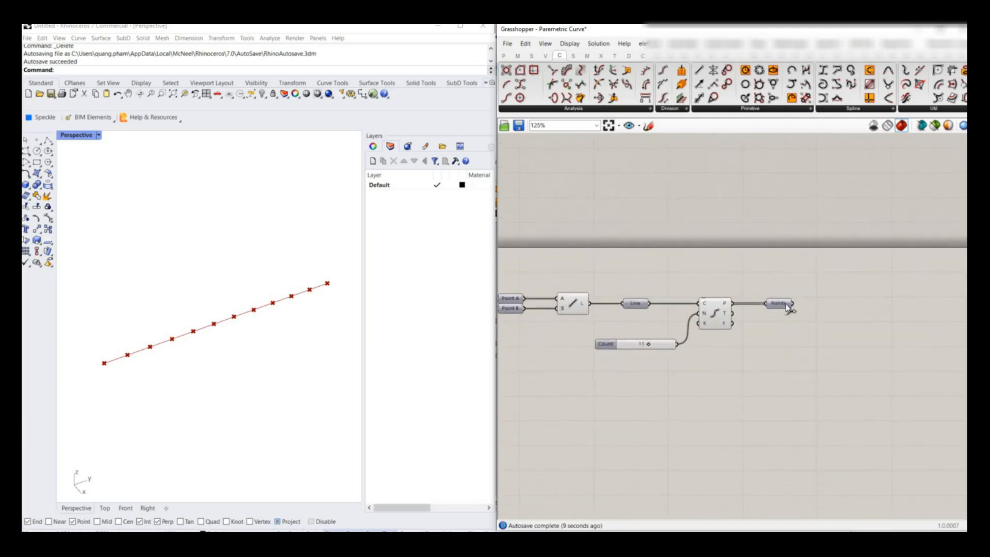
double_click(839, 318)
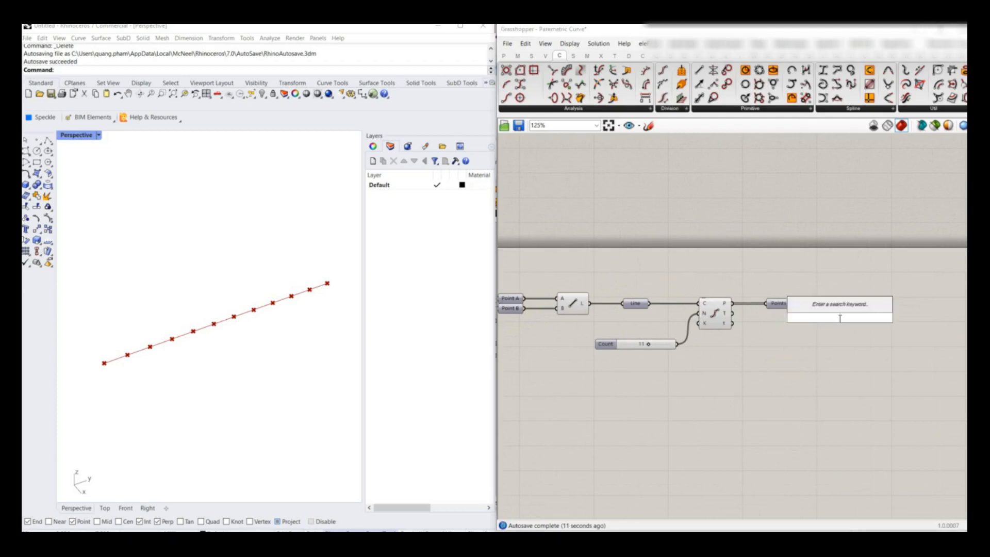
text(move)
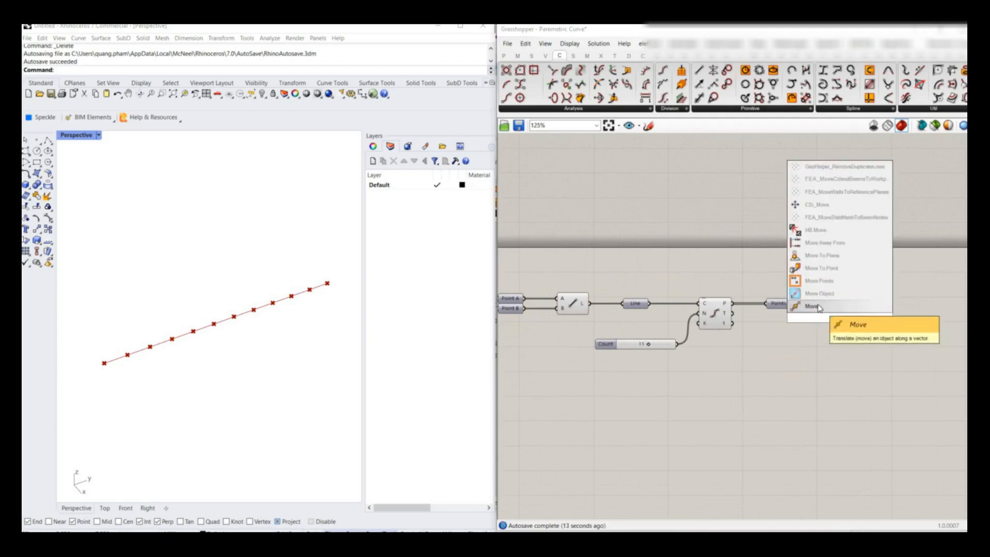
click(819, 307)
drag(844, 316, 879, 307)
scroll(661, 330, down, 3)
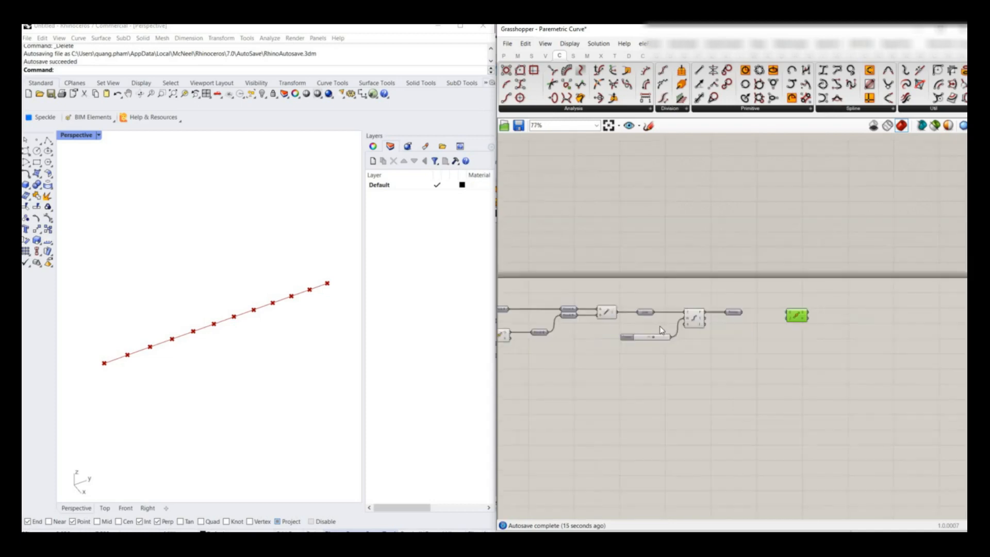
scroll(768, 325, up, 4)
drag(675, 307, 760, 307)
Add a Unit Z vector component below the wire between Points and Move
double_click(727, 354)
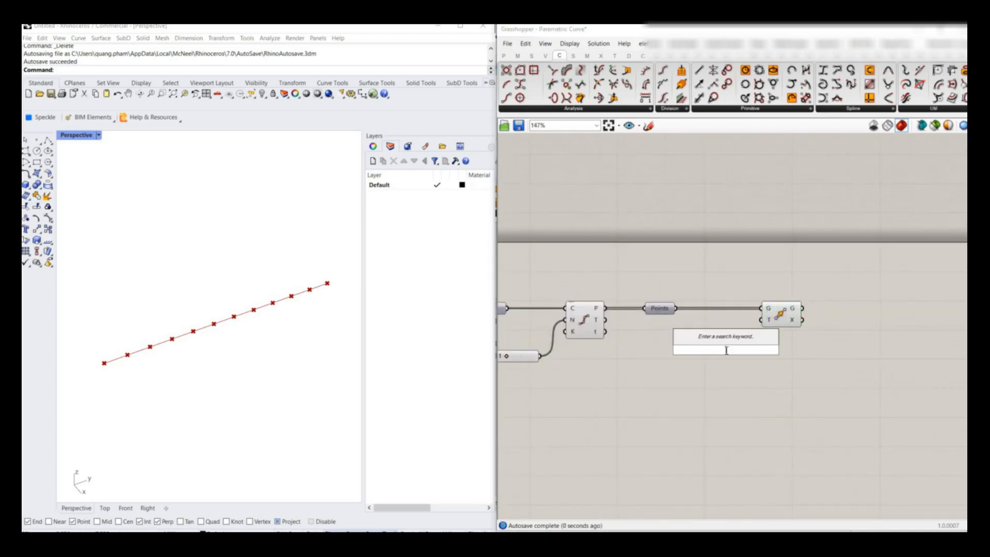
text(vec)
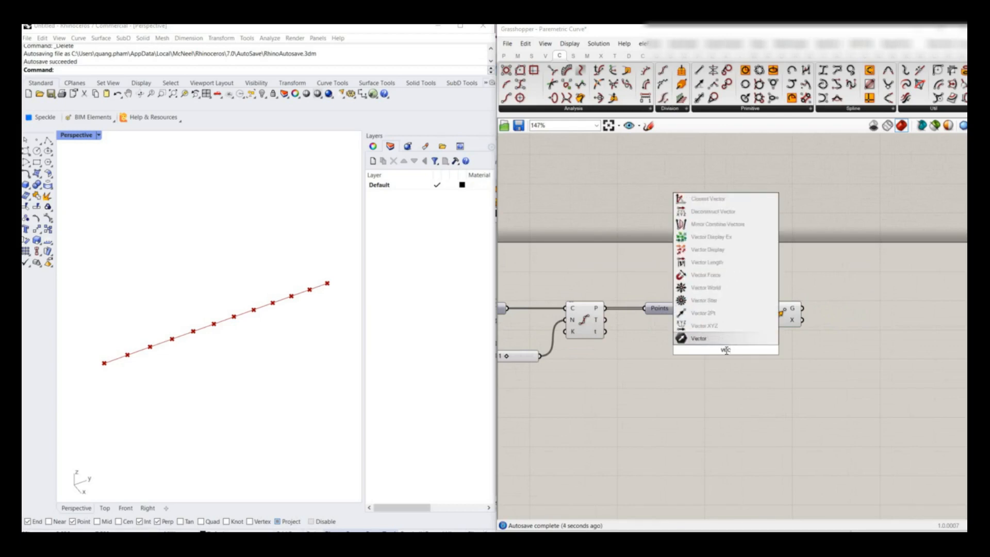
text(t)
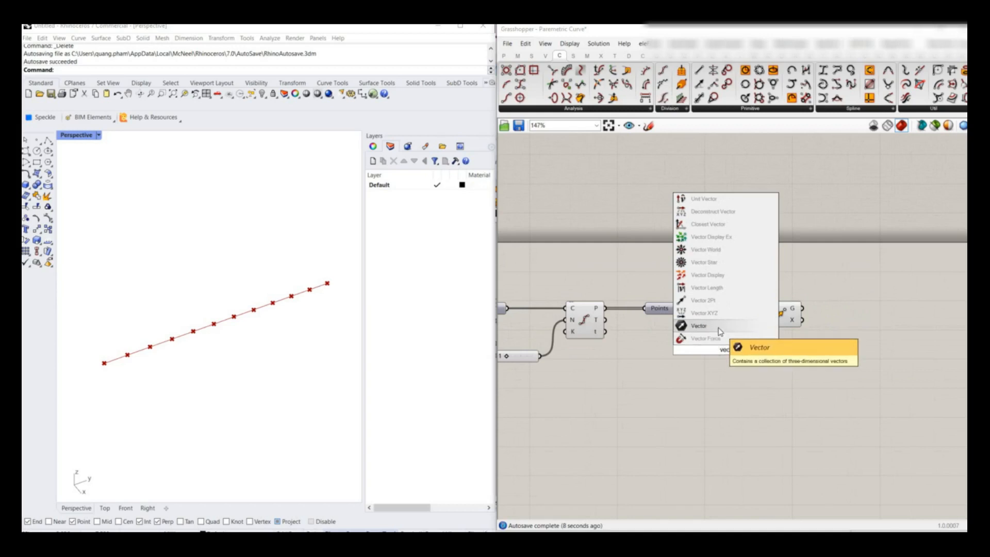
key(Down)
key(Return)
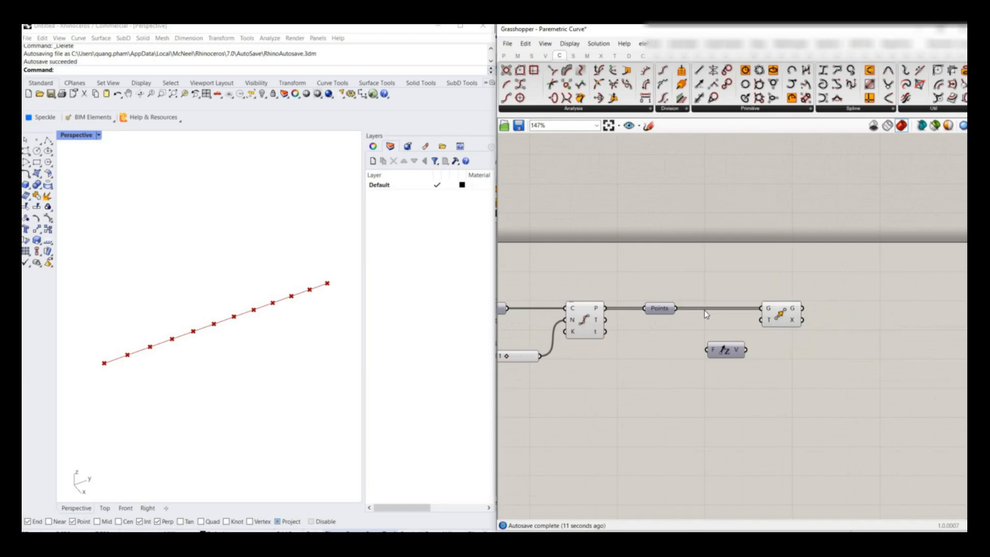
double_click(738, 380)
key(Escape)
Shift the Move component farther from Points, add an Amplitude component, and connect the Unit Z vector to its vector input
drag(781, 313, 862, 316)
double_click(788, 362)
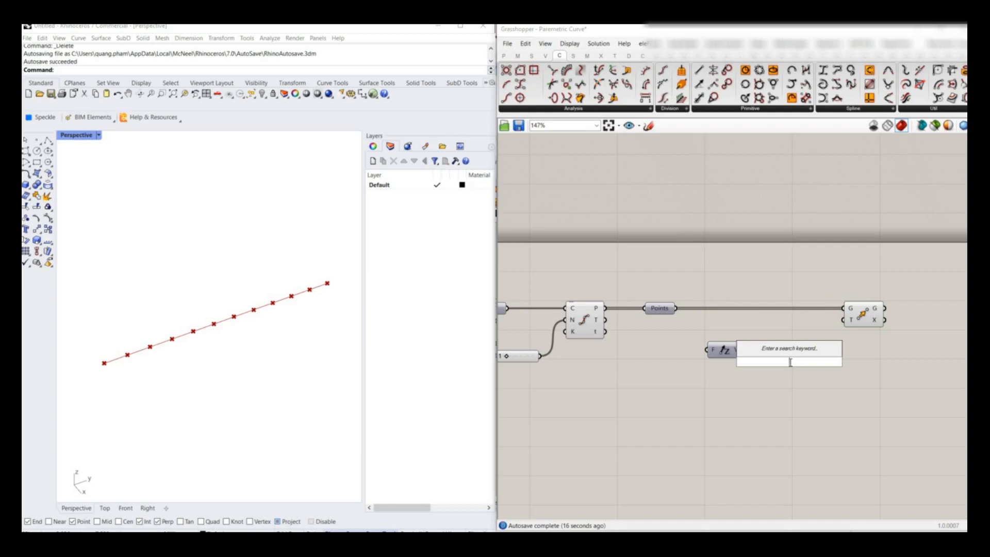
text(am)
key(Return)
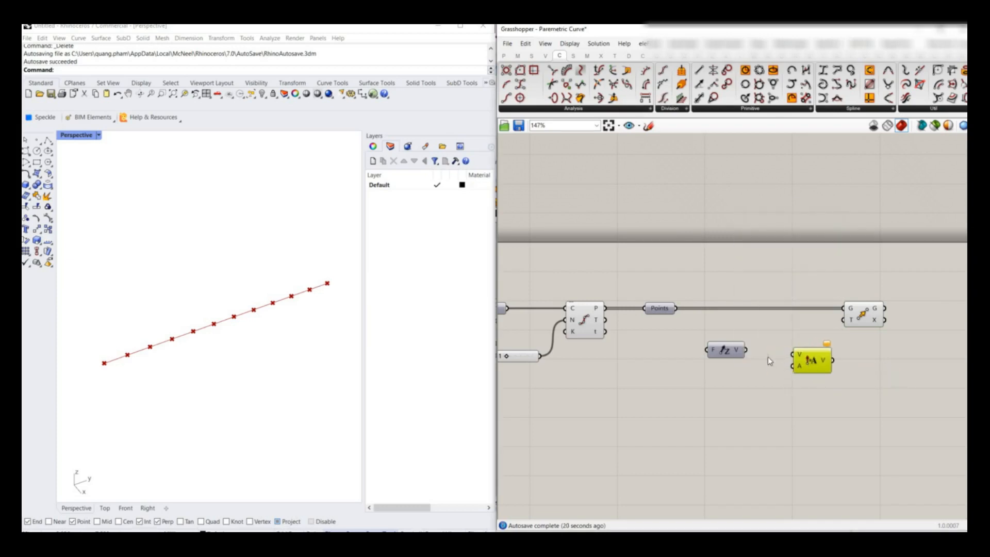
drag(745, 349, 792, 354)
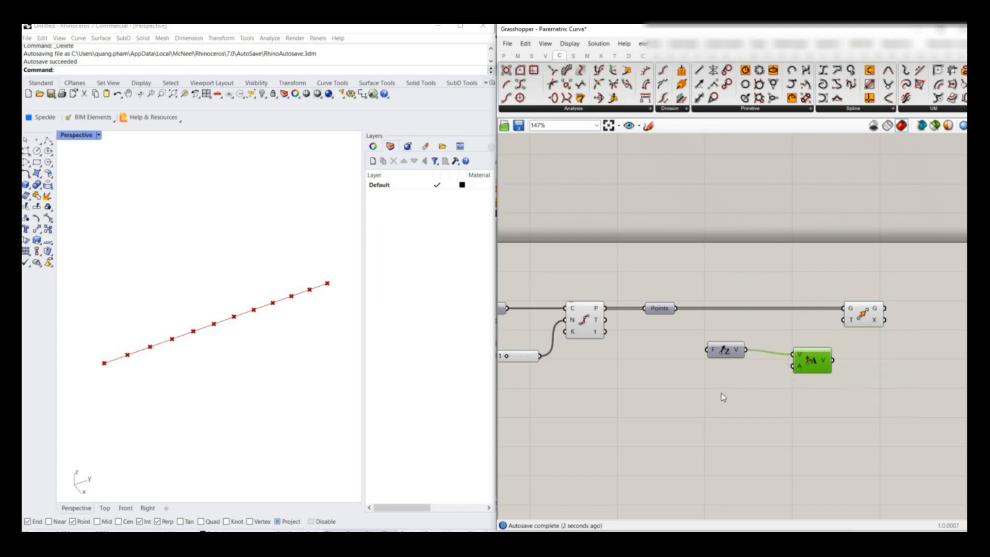
Add a Graph Mapper below the Unit Z component, set its graph type to Sine, and reshape the wave to about one and a half periods
double_click(681, 425)
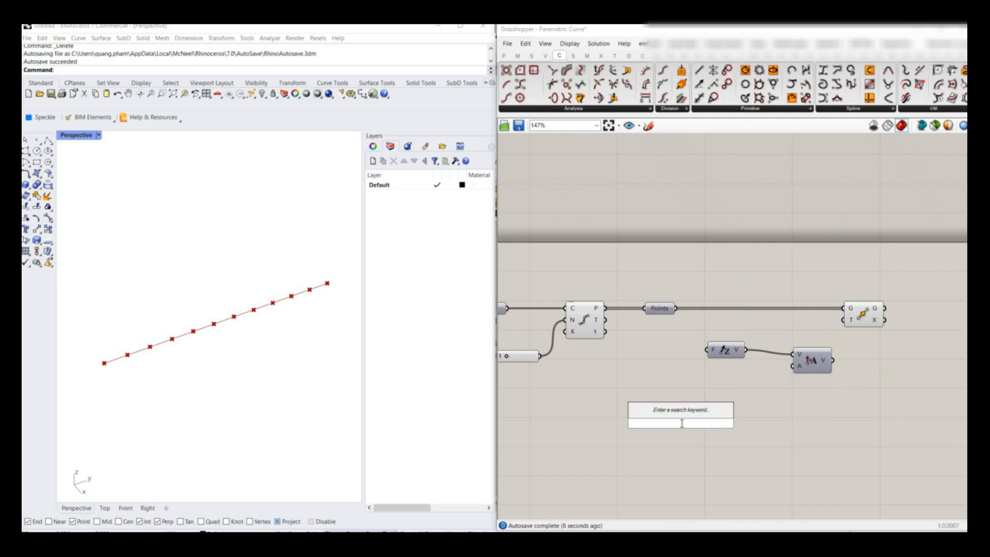
text(grap)
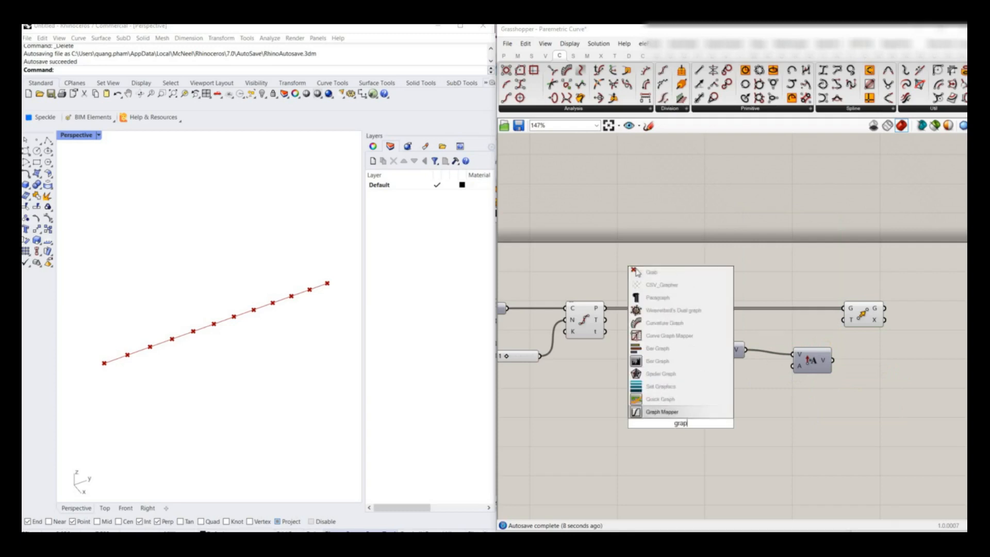
key(Return)
click(720, 436)
right_click(718, 432)
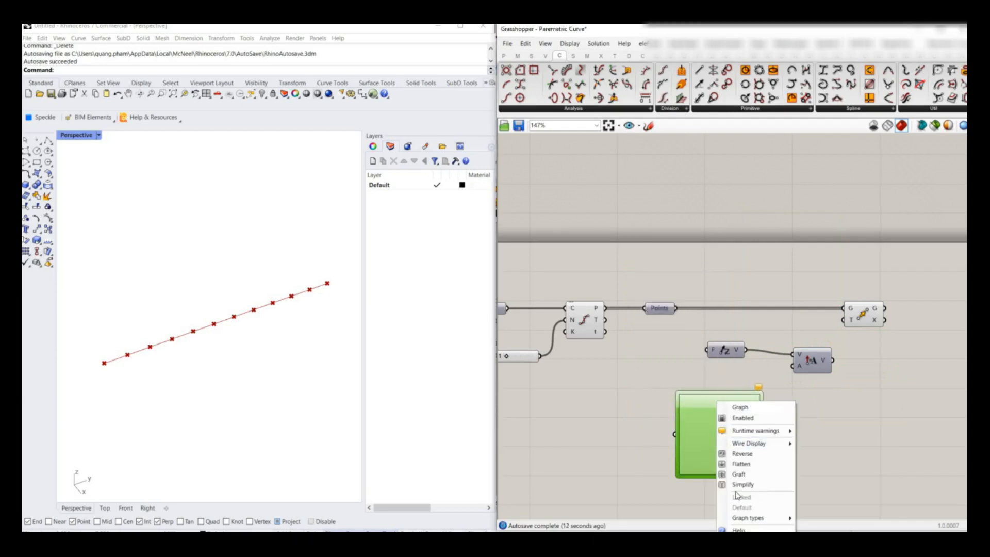
mouse_move(745, 521)
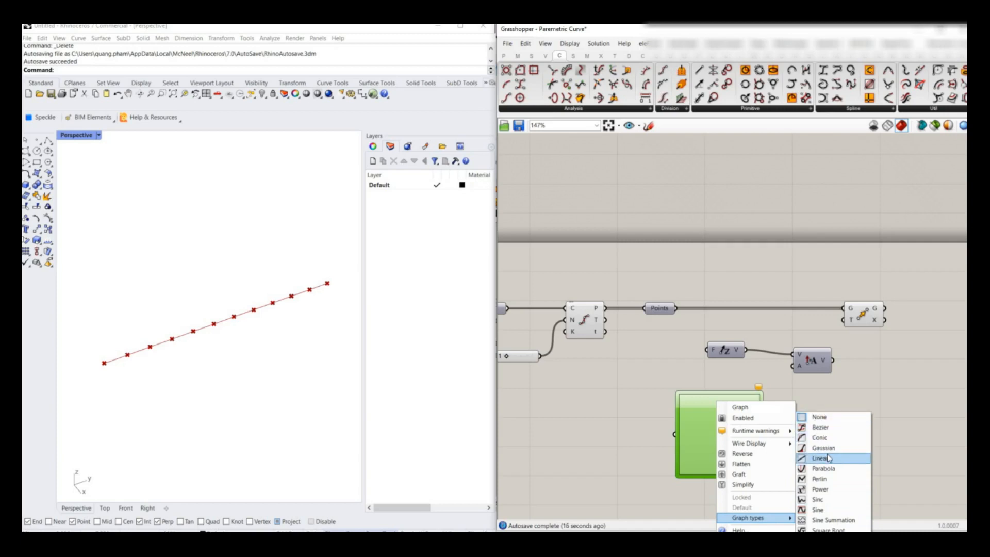
click(817, 511)
drag(758, 396, 705, 401)
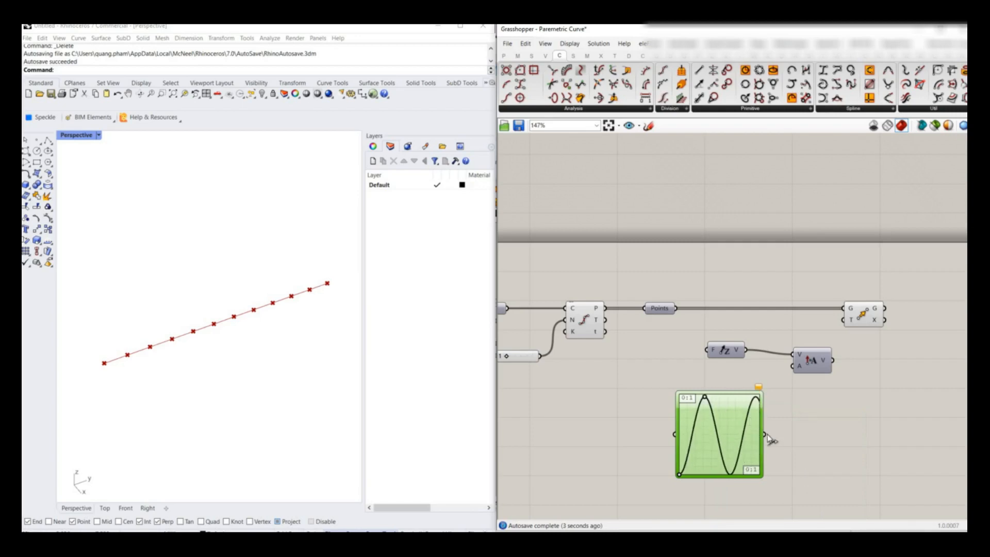
Connect the Graph Mapper output to the Amplitude input A and the Divide Curve parameters output t to the Graph Mapper
drag(803, 370, 805, 365)
drag(766, 437, 792, 361)
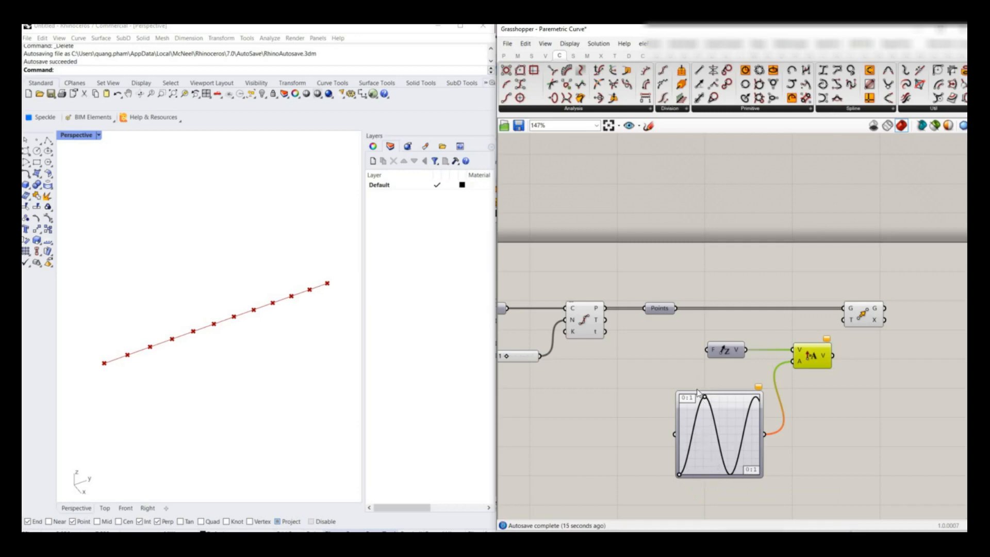
mouse_move(595, 336)
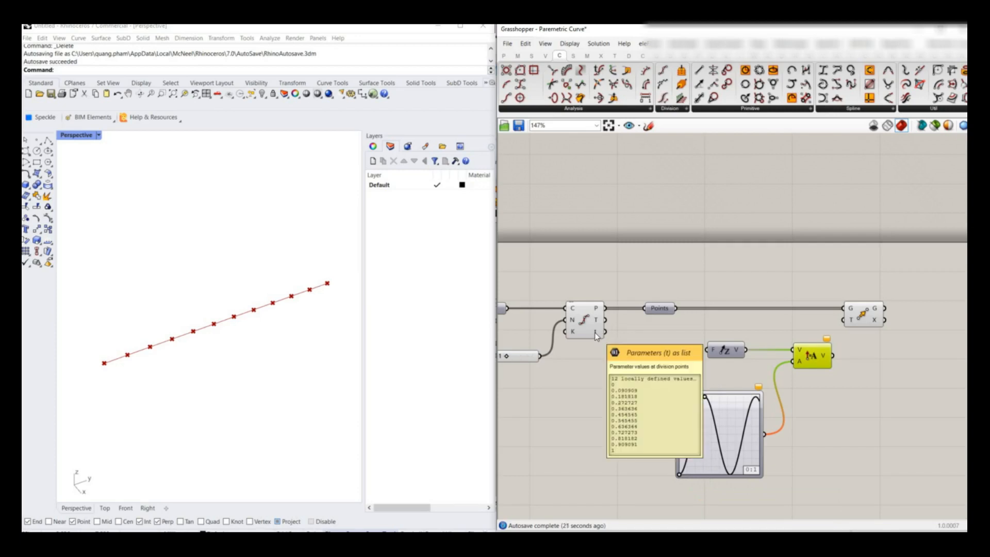
drag(601, 333, 673, 434)
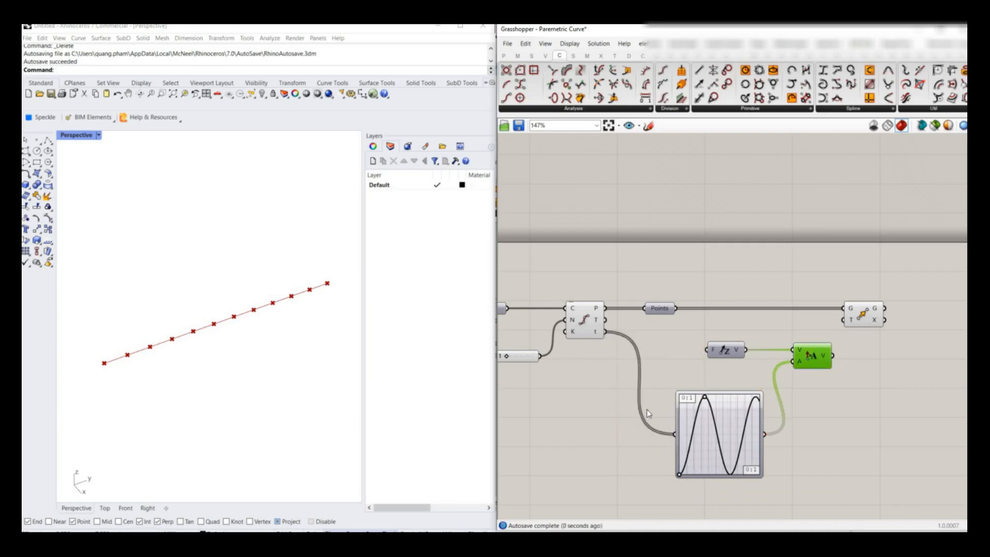
mouse_move(595, 336)
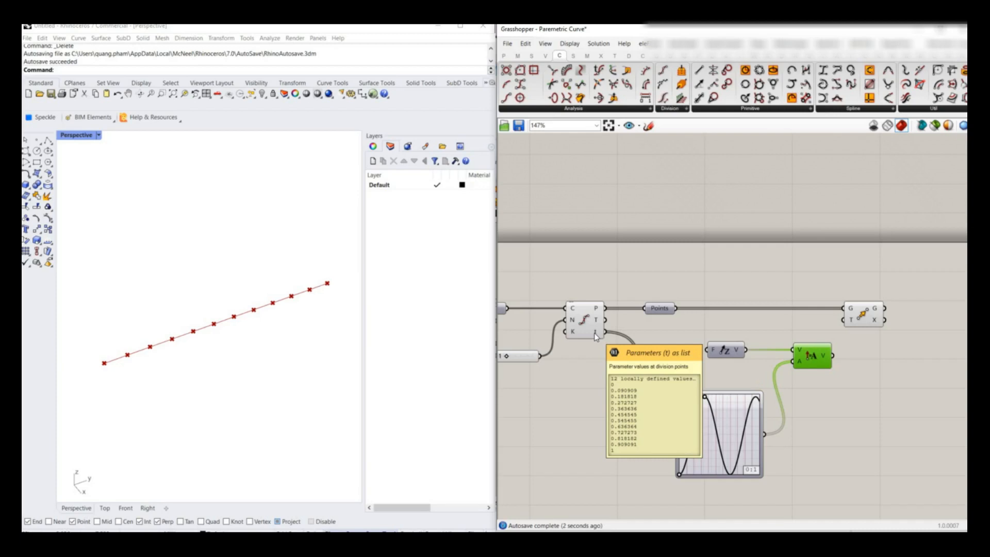
Insert a data parameter between the Graph Mapper and the Amplitude component and label it Z Coords
click(755, 435)
double_click(776, 390)
drag(776, 391, 819, 391)
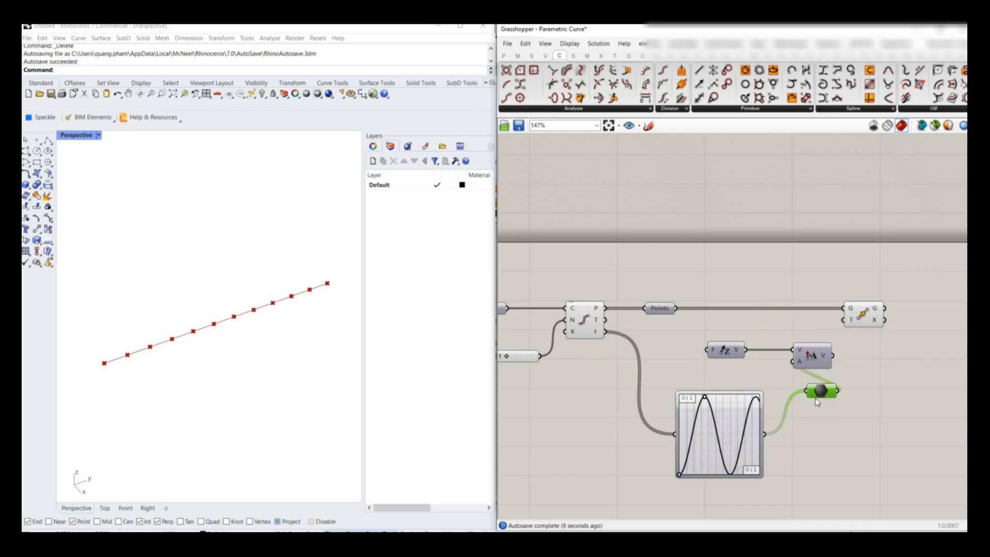
mouse_move(821, 391)
drag(817, 359, 867, 361)
drag(828, 393, 800, 434)
right_click(804, 434)
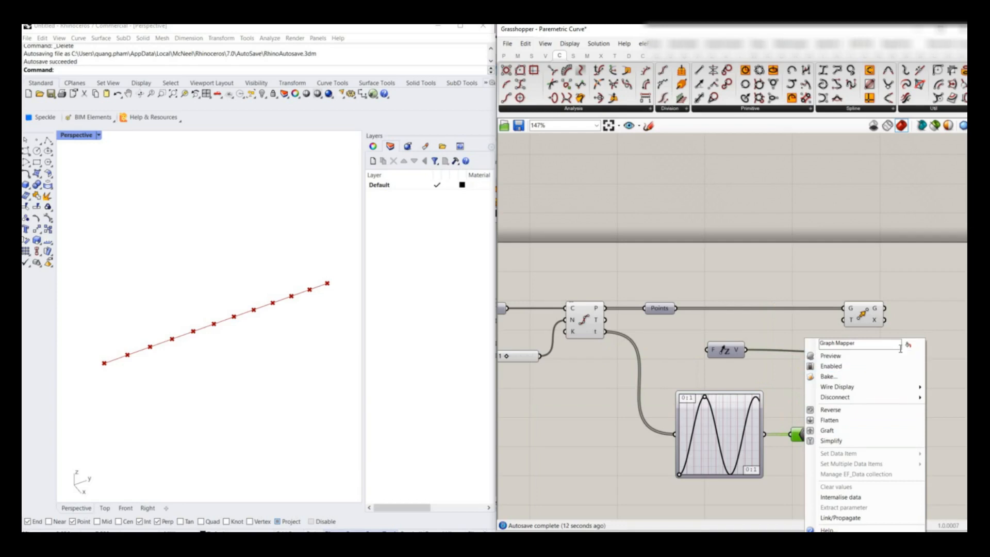
drag(905, 345, 772, 345)
text(Y)
key(BackSpace)
key(Return)
Connect the Amplitude vector to the Move component's motion input and generate parameters for both Move inputs
drag(860, 358, 857, 356)
drag(869, 316, 927, 317)
drag(879, 355, 910, 319)
key(ctrl+shift+i)
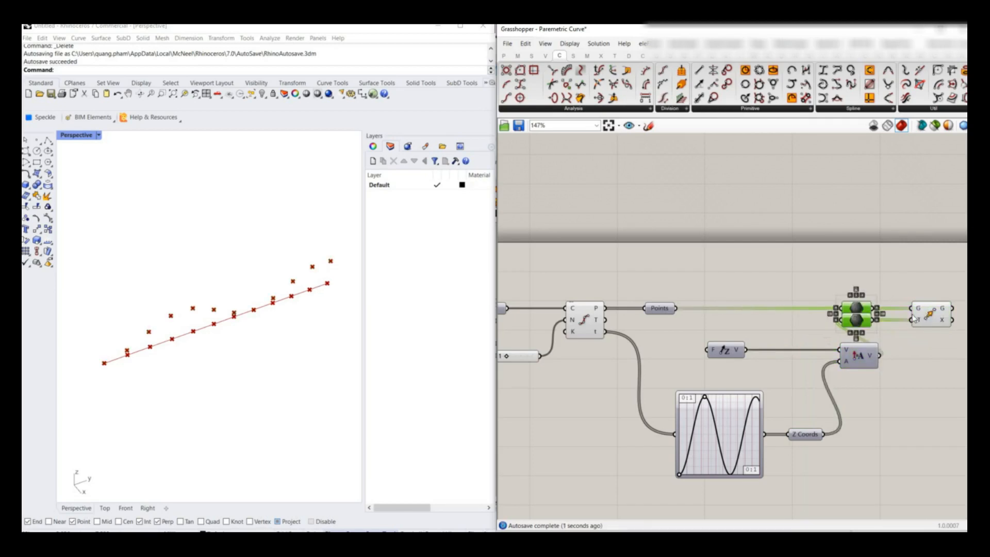
Move the Move component and its two input parameters farther from the Amplitude component
shift+click(926, 313)
drag(851, 315, 918, 315)
alt+drag(866, 287, 930, 289)
scroll(705, 306, down, 3)
scroll(874, 320, up, 3)
drag(907, 348, 799, 278)
Label the two parameters feeding the Move component Points and Motion
click(855, 335)
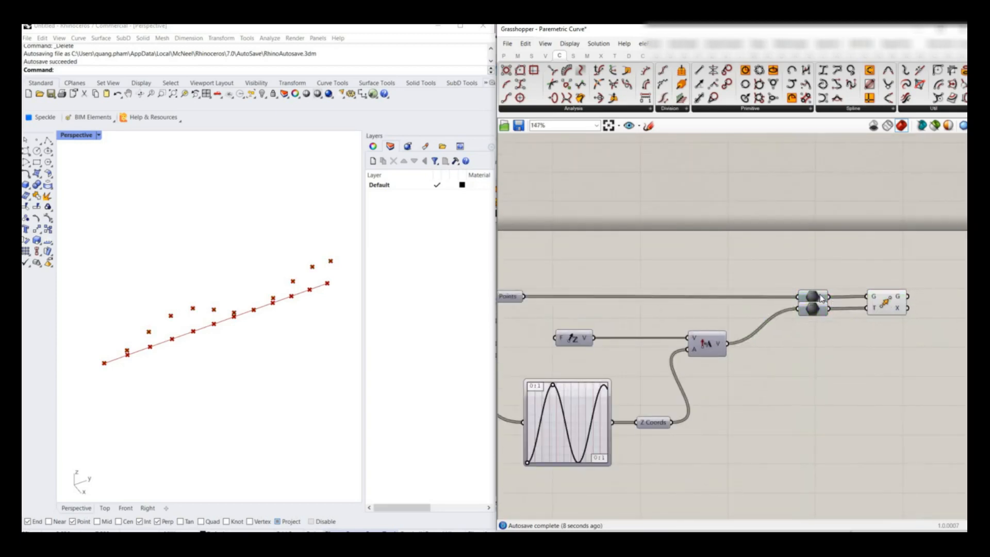
right_click(812, 296)
click(922, 300)
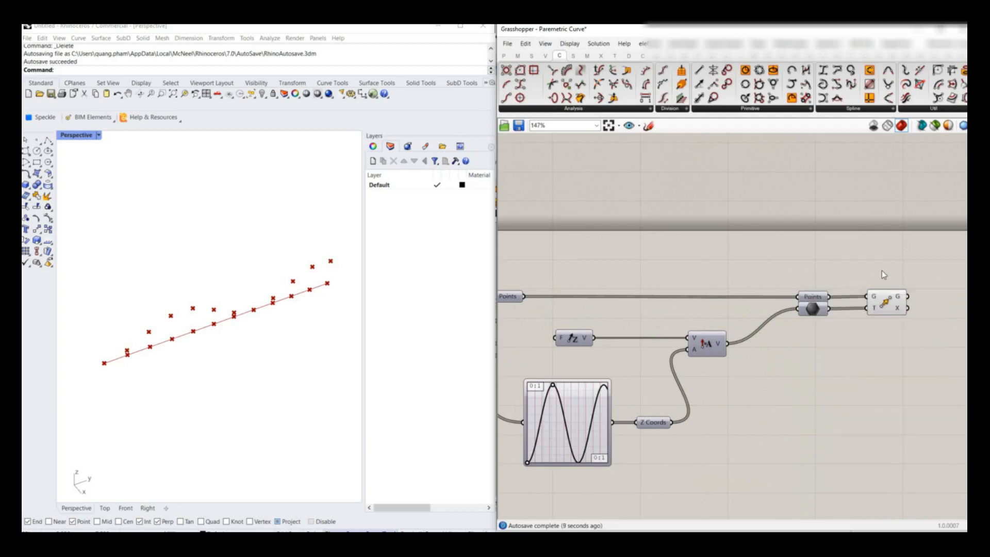
right_click(806, 308)
click(908, 312)
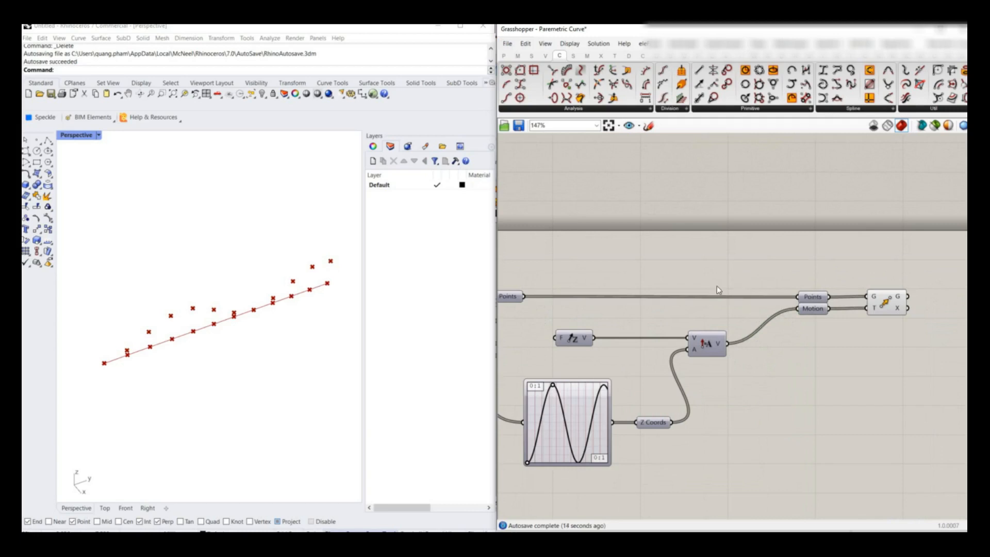
Rename the Move component's Motion input parameter to Vertical Movement and display it as a text label
right_drag(807, 282, 770, 287)
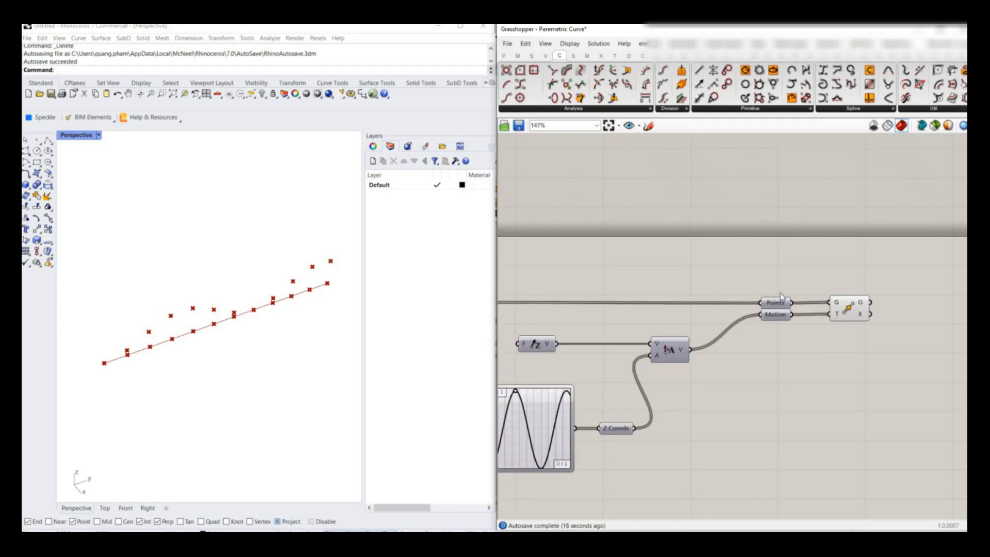
right_click(794, 319)
double_click(832, 319)
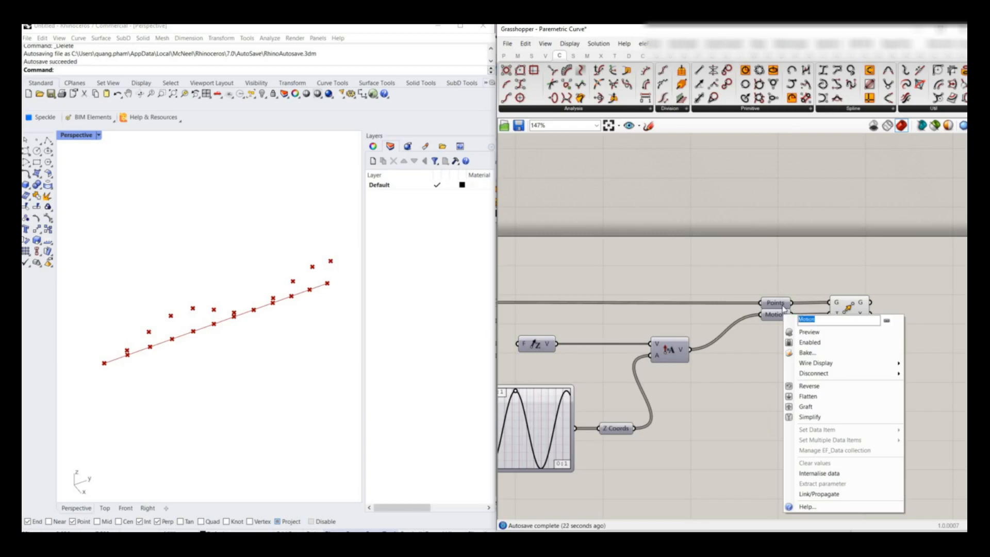
text(Vertical Moveme)
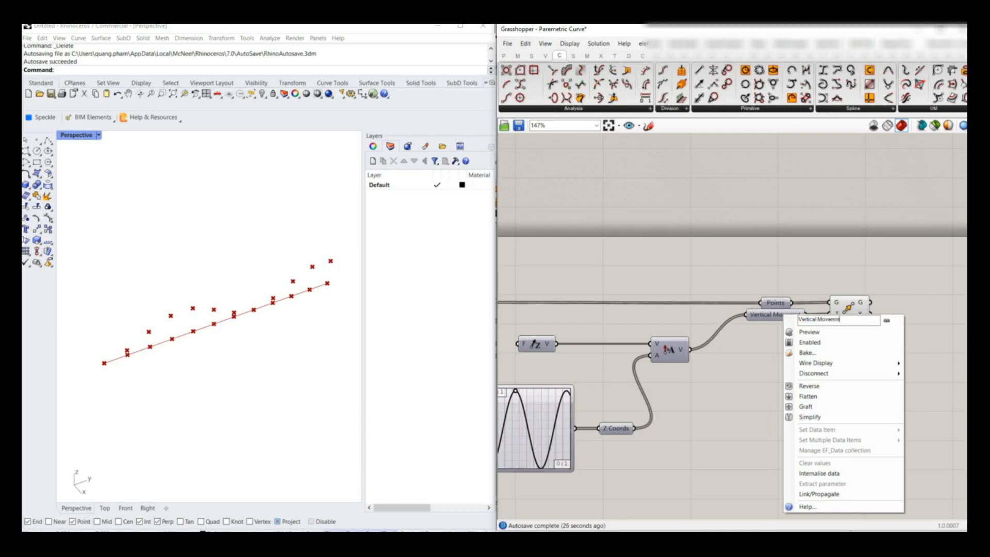
text(nt)
click(887, 320)
right_click(770, 315)
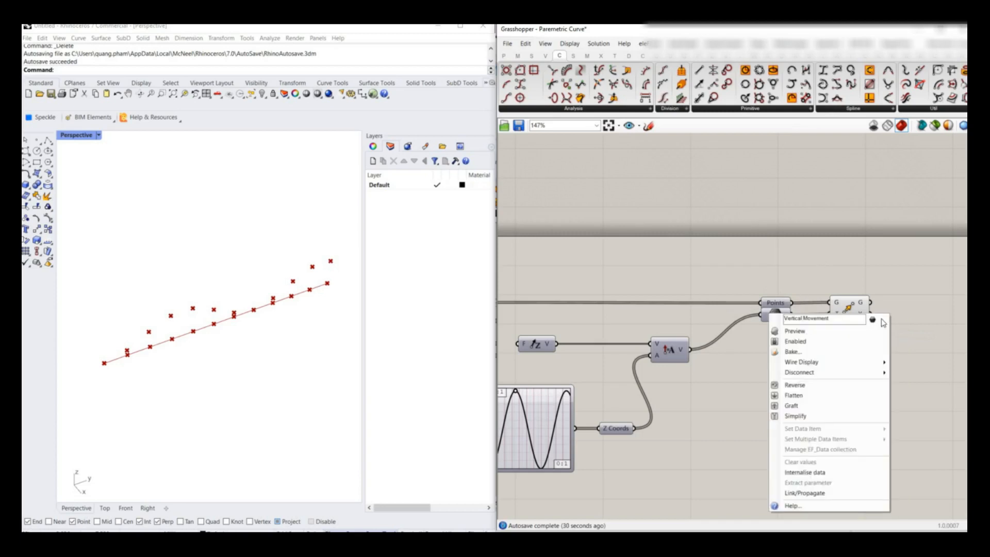
click(872, 322)
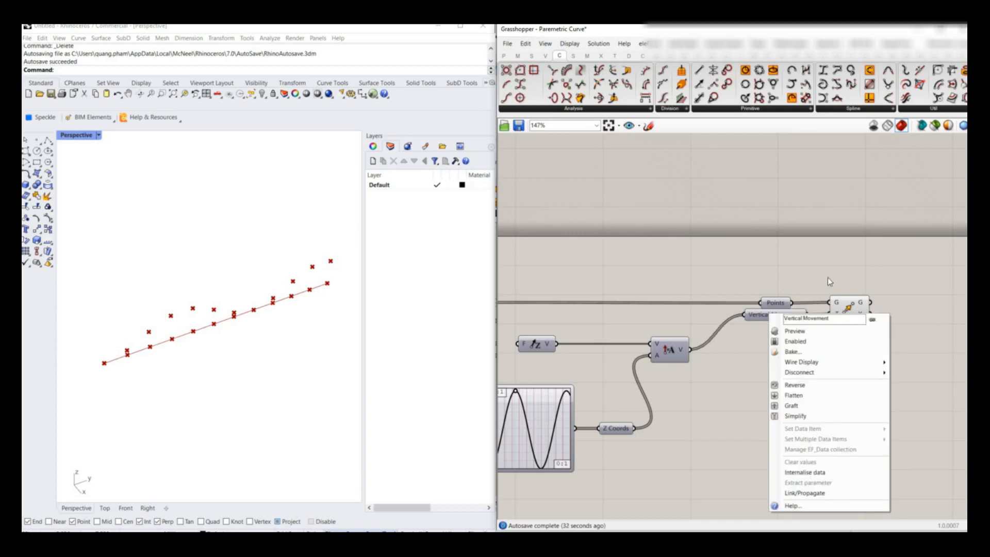
click(825, 270)
Generate output parameters for the Move component and delete the one on its transform output
click(859, 315)
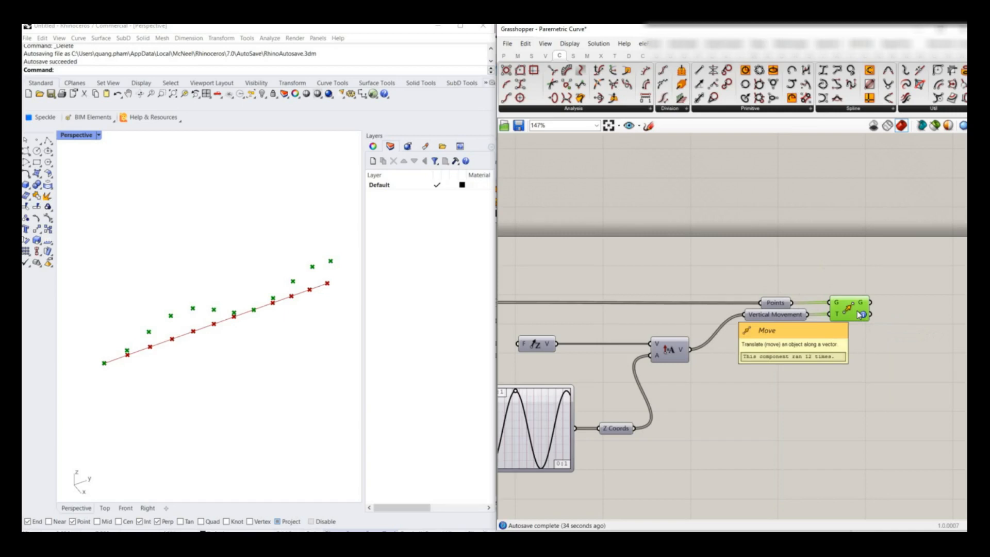
drag(732, 330, 823, 301)
click(768, 290)
drag(845, 309, 856, 308)
right_drag(851, 303, 812, 307)
key(ctrl+e)
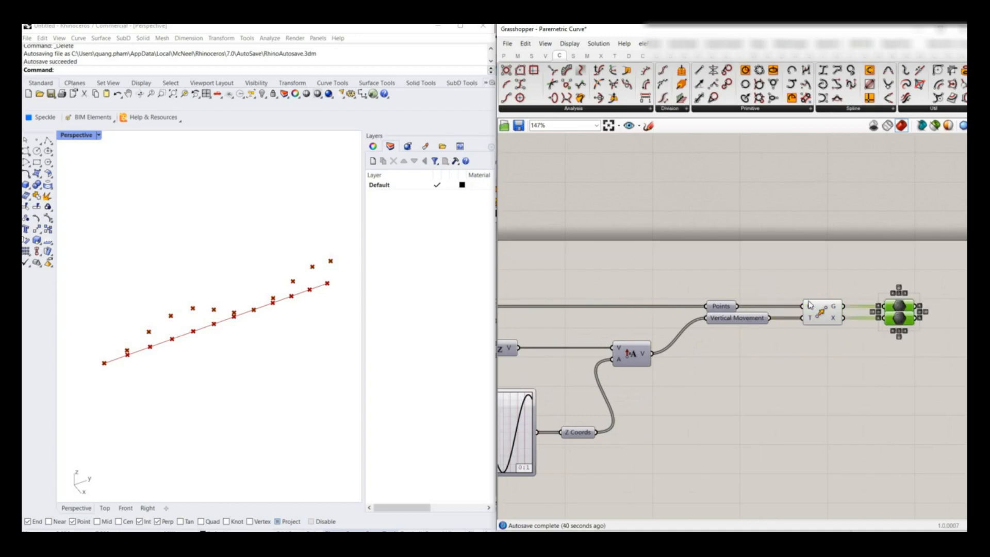
click(896, 320)
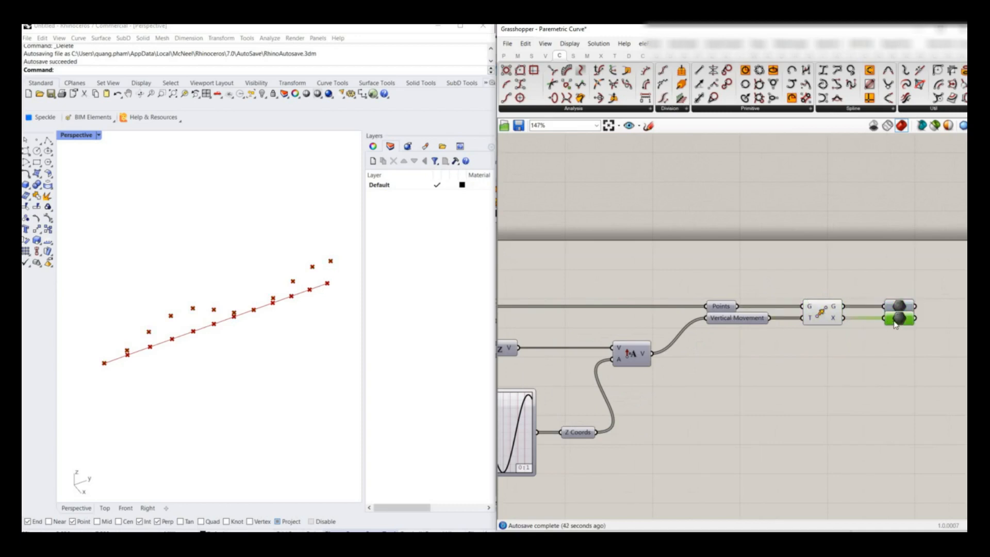
key(Delete)
Label the parameter on Move's geometry output Moved Points
right_click(900, 311)
double_click(948, 312)
text(Moved Points)
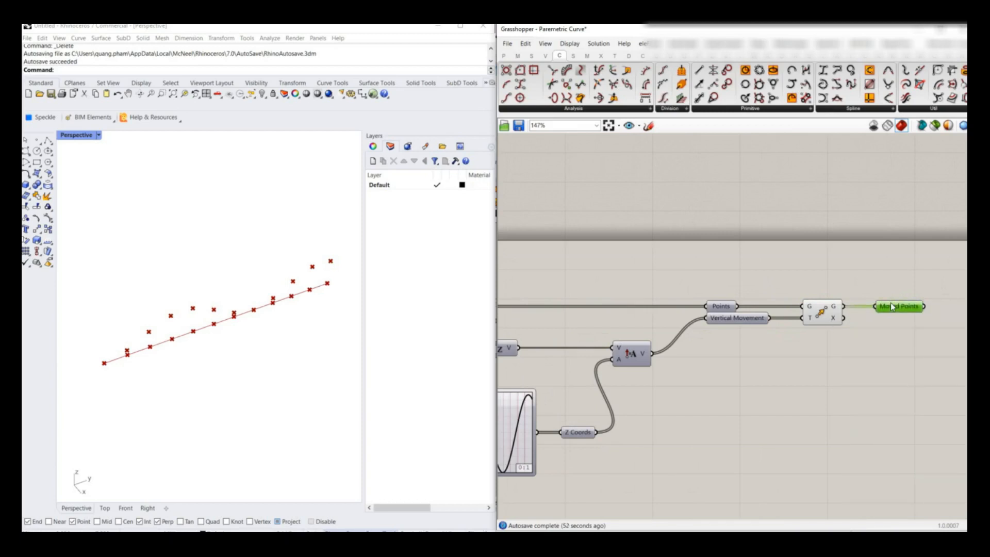
Add a Multiplication component and connect the Amplitude vector to its A input
scroll(622, 391, down, 3)
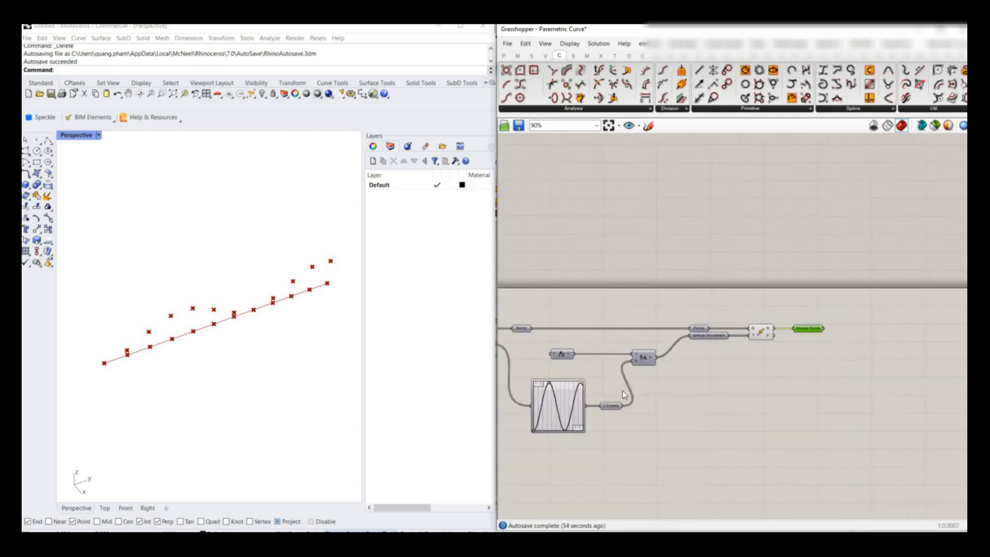
scroll(531, 381, up, 2)
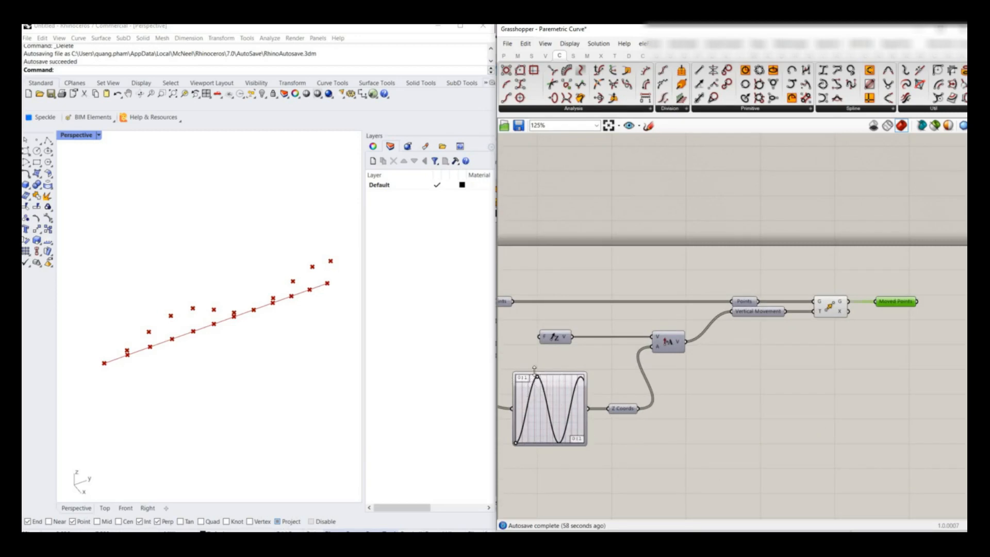
double_click(727, 368)
text(mul)
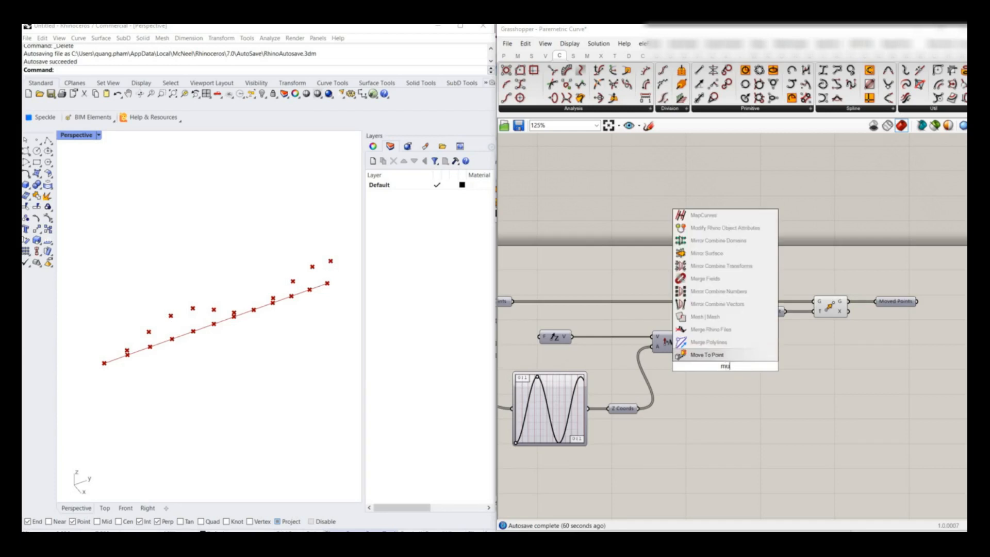
click(705, 329)
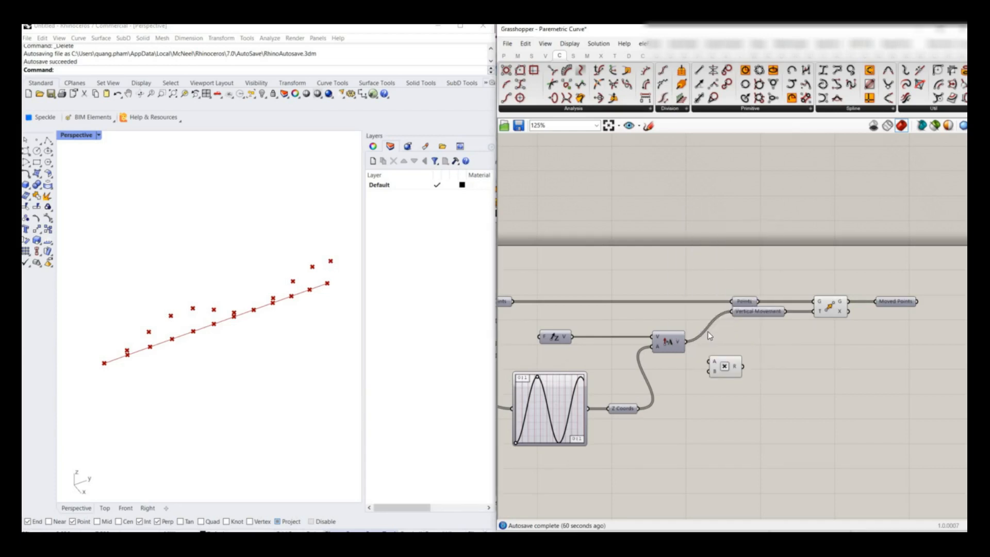
drag(686, 342, 709, 362)
Add a number slider of 2 for Multiplication's B input and route the result into Vertical Movement
double_click(688, 381)
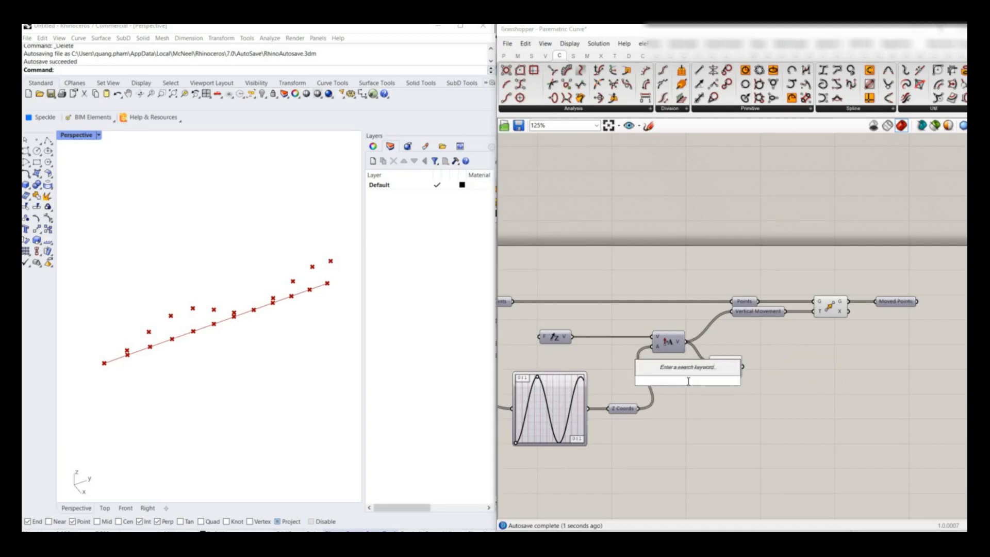
text(2)
key(Return)
click(731, 357)
drag(737, 363, 863, 311)
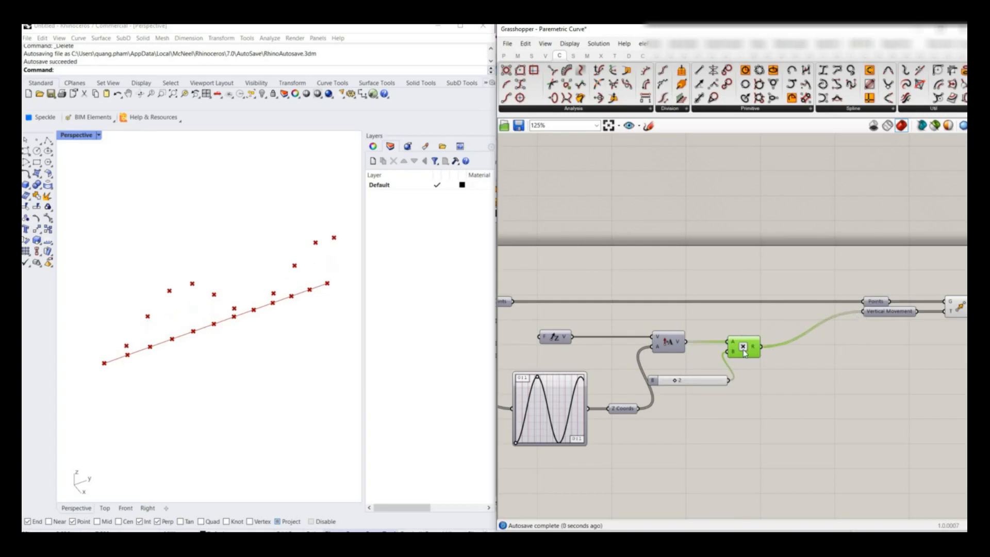
Set the multiplier slider to 4 to raise the moved points higher
scroll(706, 356, down, 2)
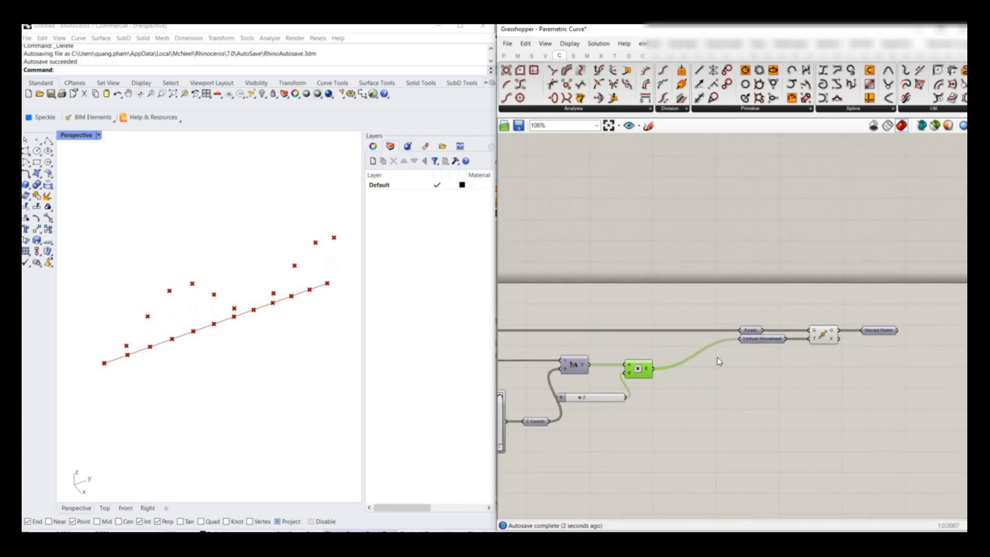
drag(619, 390, 629, 390)
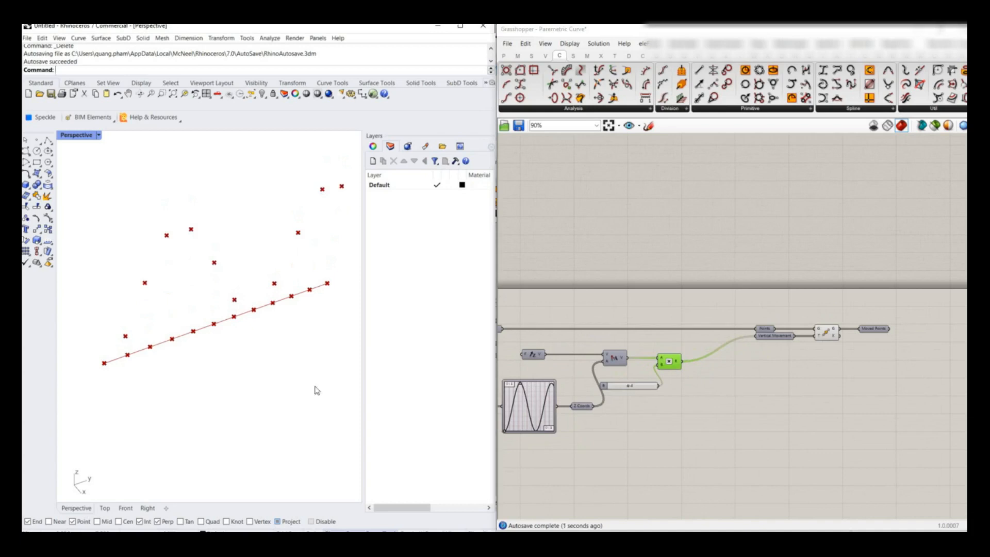
shift+right_drag(314, 391, 251, 352)
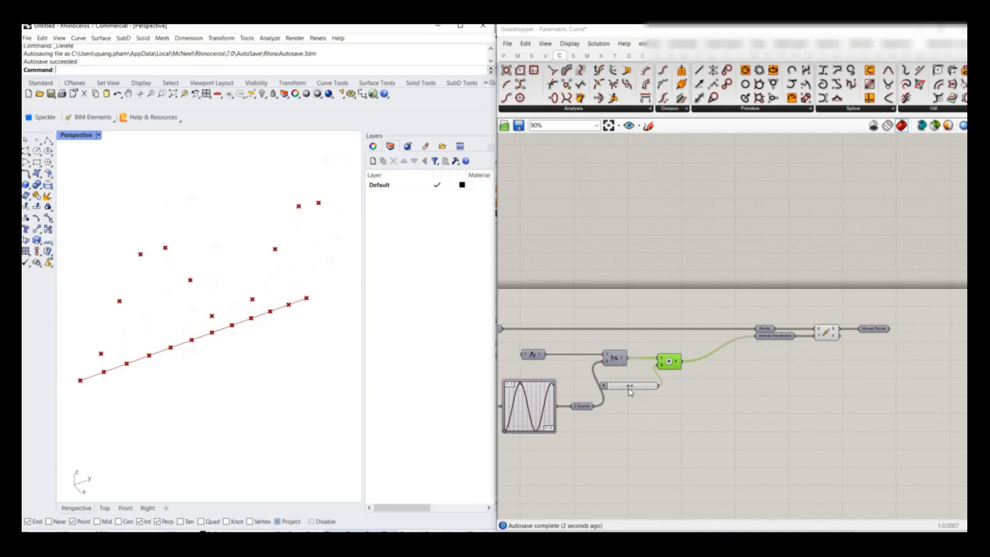
scroll(631, 389, up, 2)
mouse_move(631, 387)
mouse_down()
mouse_move(644, 387)
mouse_move(628, 387)
mouse_up()
scroll(593, 380, down, 2)
scroll(716, 353, up, 2)
Add an Interpolate curve component and connect Moved Points to its vertices input
click(784, 354)
click(871, 330)
scroll(597, 354, down, 2)
scroll(811, 340, up, 2)
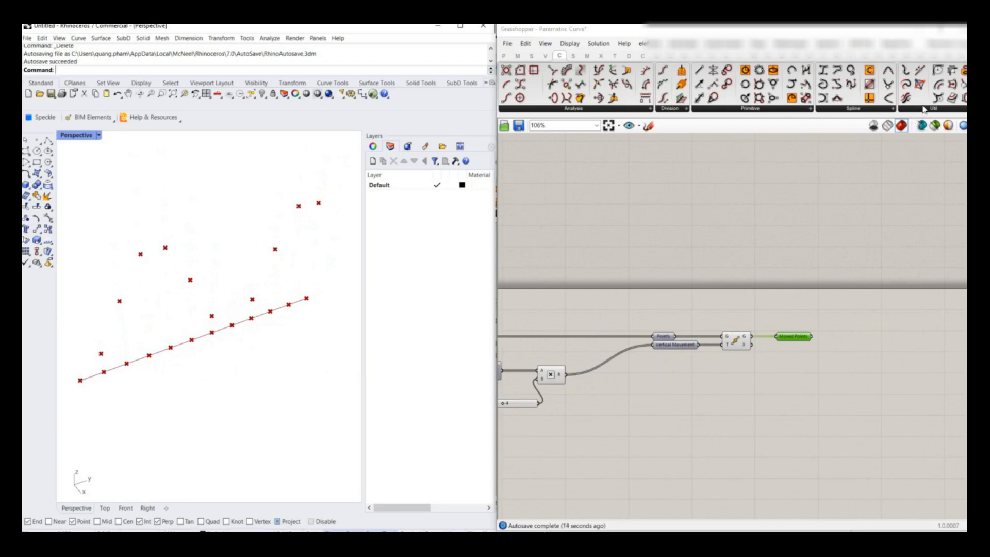
click(927, 109)
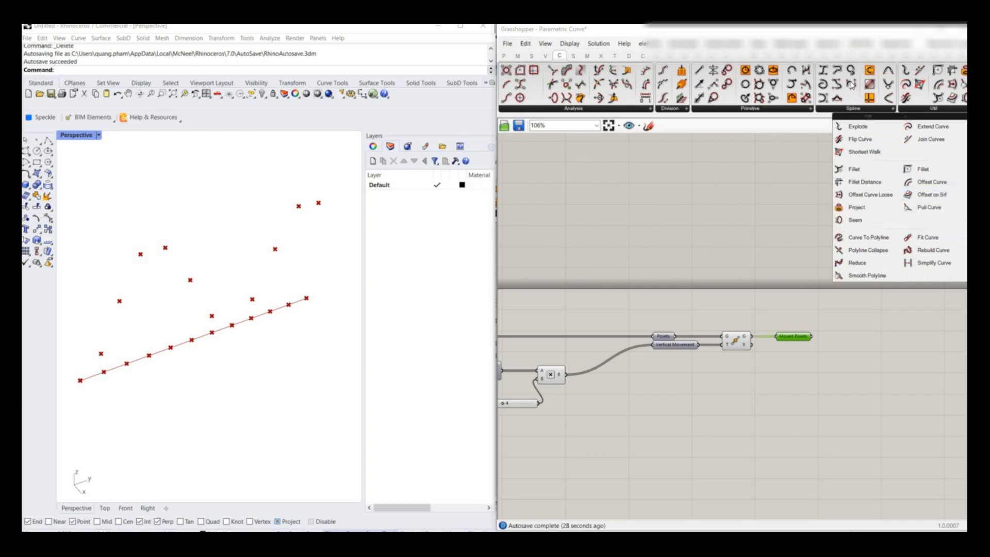
click(852, 111)
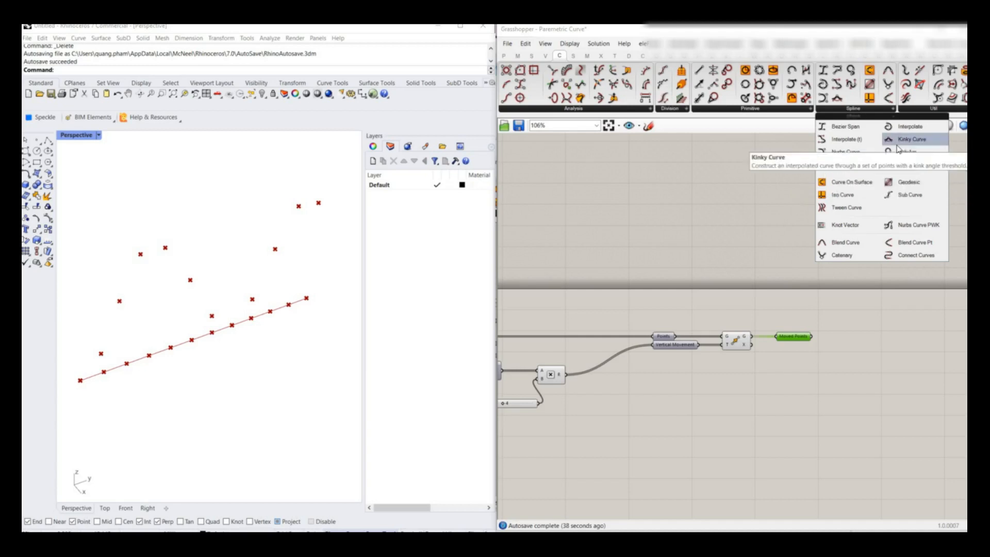
click(910, 132)
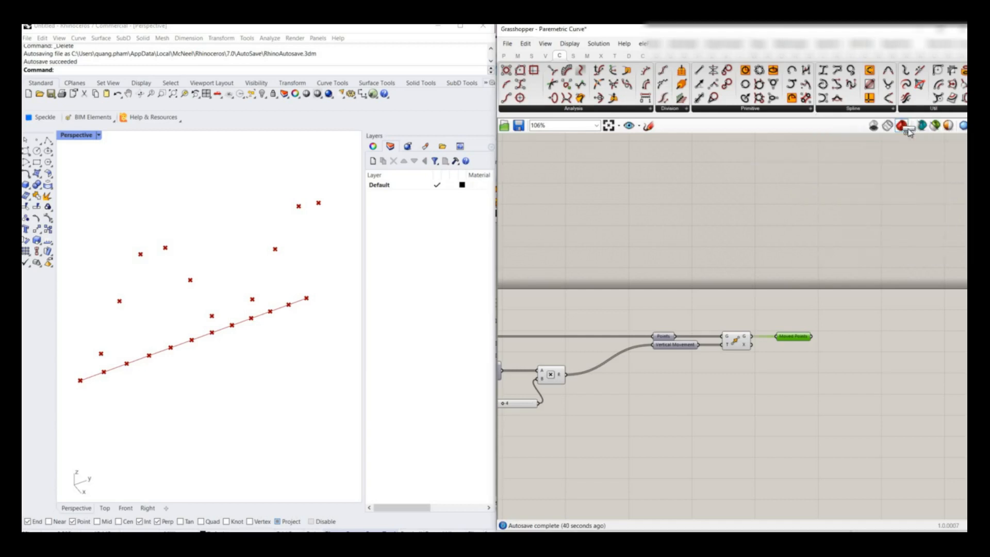
click(857, 309)
drag(811, 336, 843, 296)
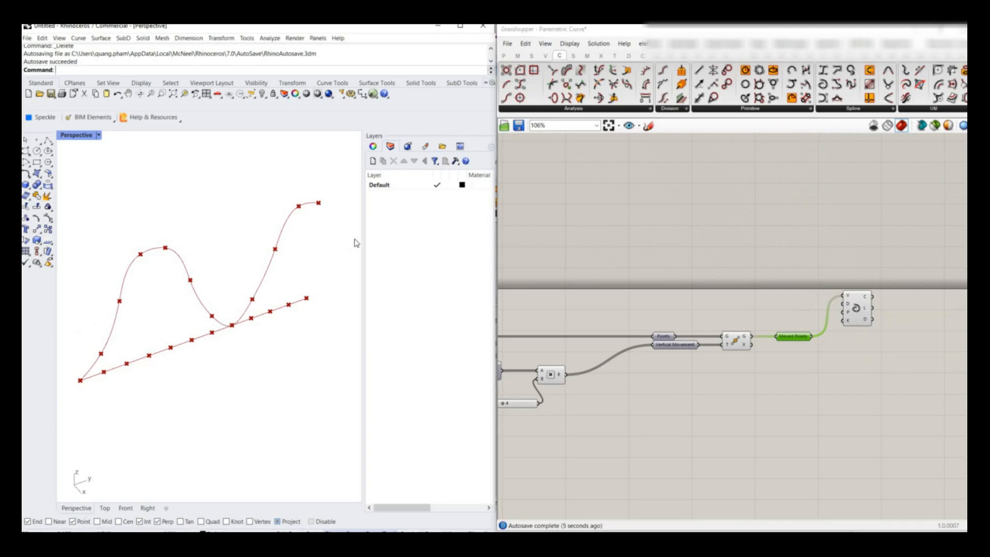
Add a panel with the value 3 and connect it to the Interpolate component's degree input
scroll(802, 287, down, 3)
scroll(534, 345, up, 6)
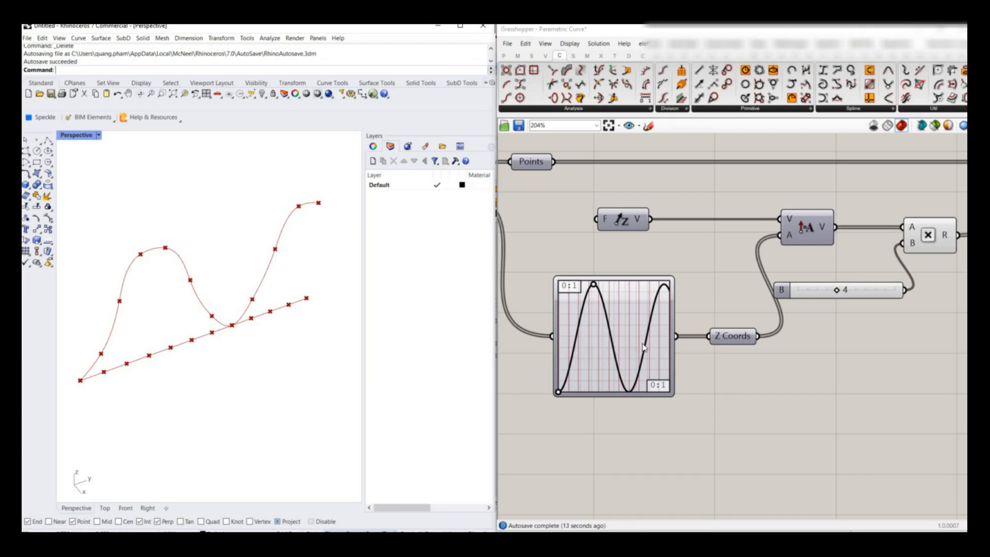
mouse_move(644, 347)
scroll(646, 353, down, 4)
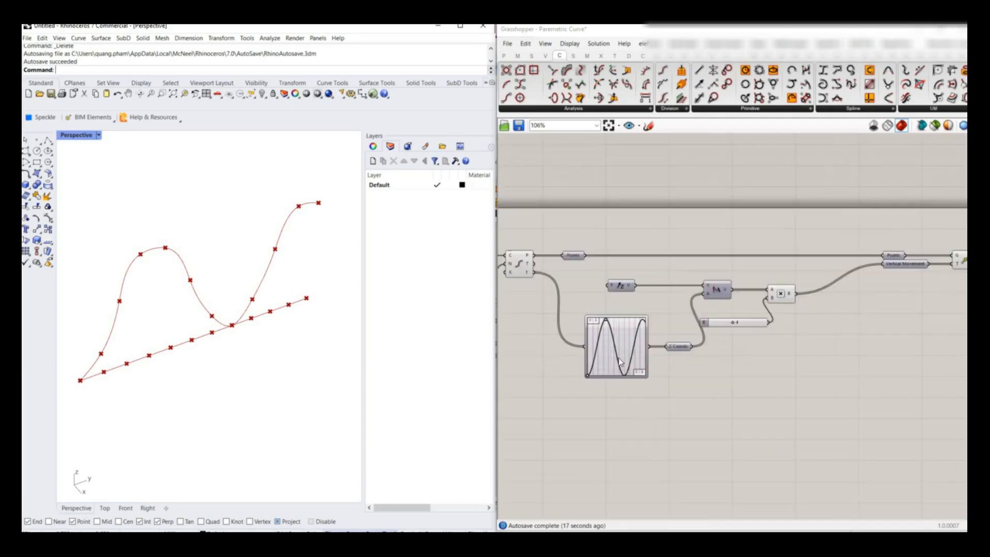
scroll(849, 275, up, 3)
double_click(804, 272)
text(//3)
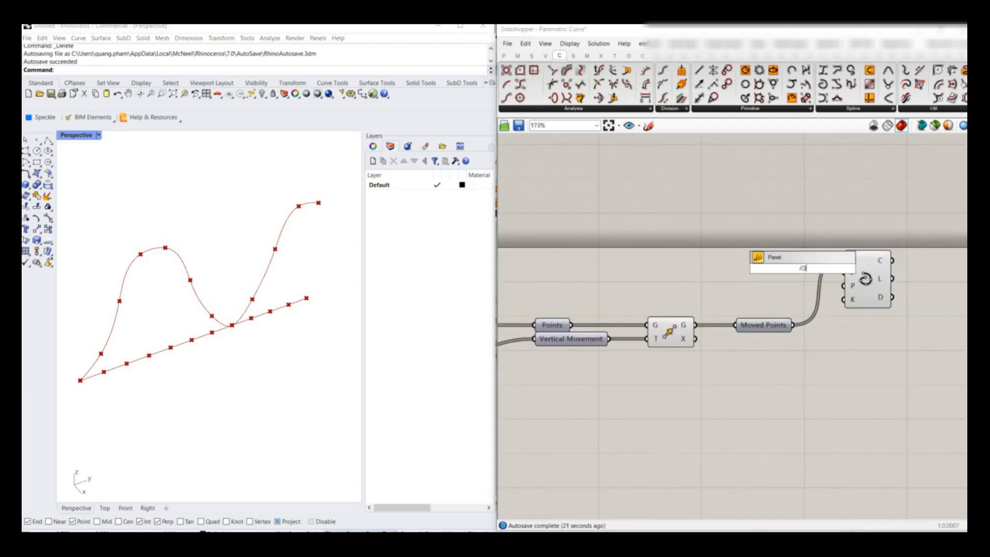
key(Return)
right_drag(804, 281, 780, 284)
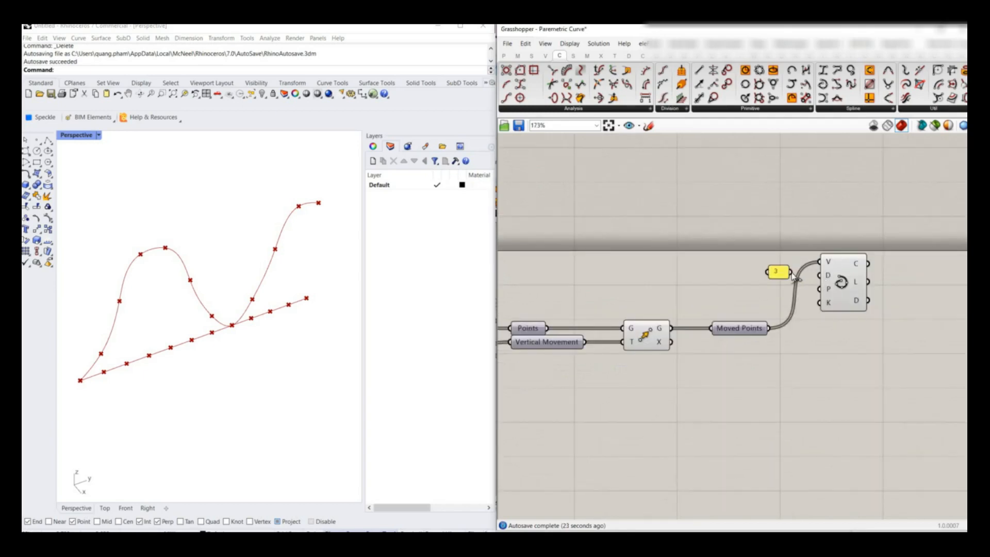
mouse_move(831, 286)
mouse_down()
mouse_move(846, 283)
mouse_move(836, 272)
mouse_up()
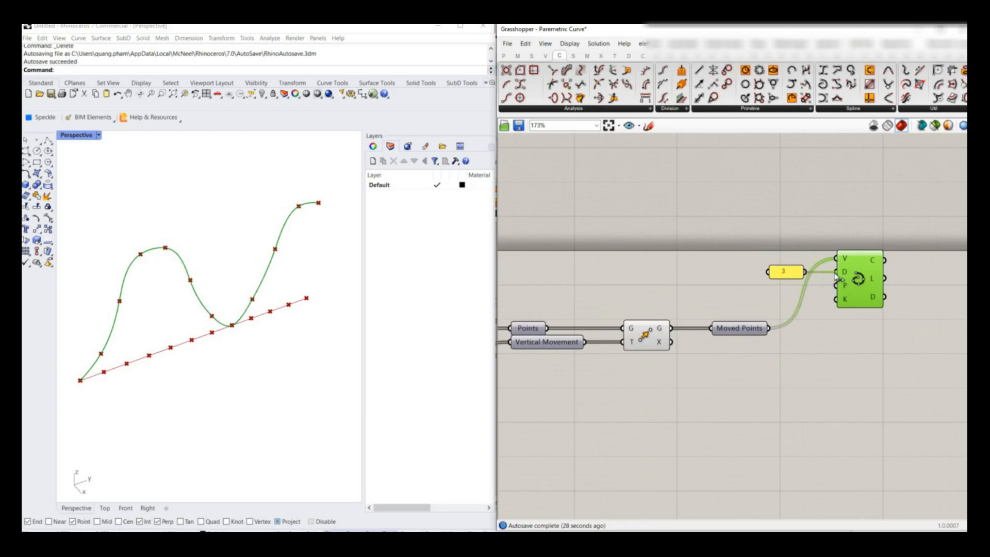
click(797, 273)
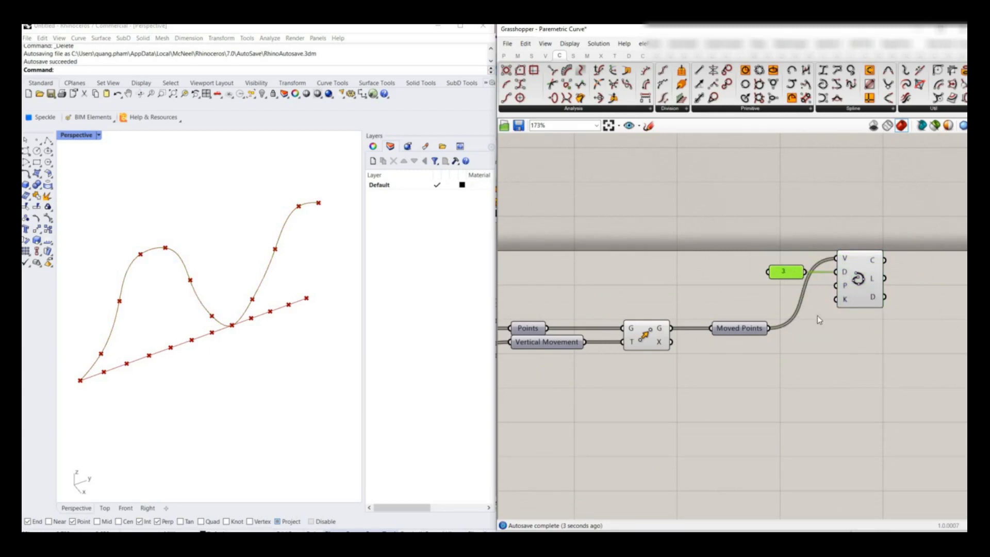
Generate output parameters for the Interpolate component and delete the length and domain ones, keeping only the curve parameter
scroll(848, 296, up, 1)
mouse_move(832, 290)
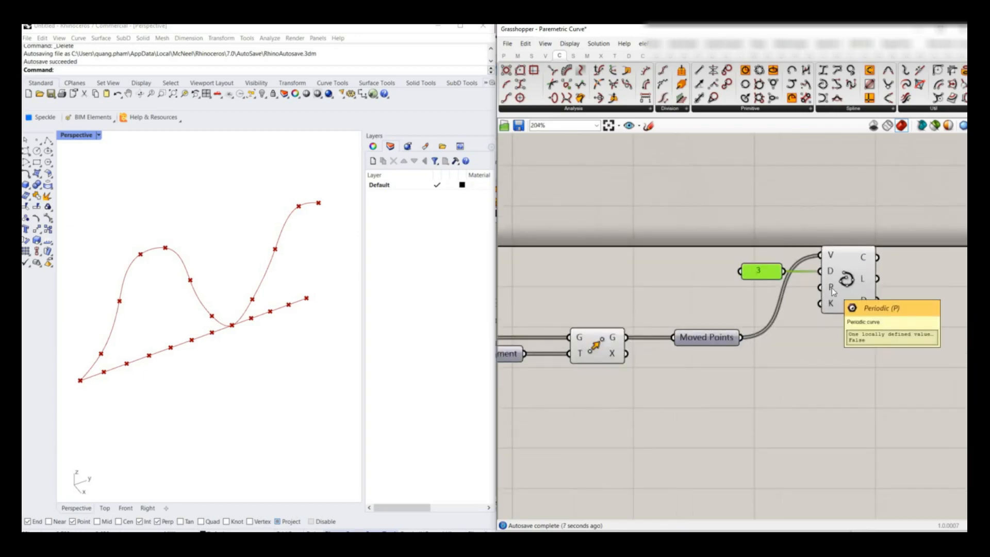
click(862, 259)
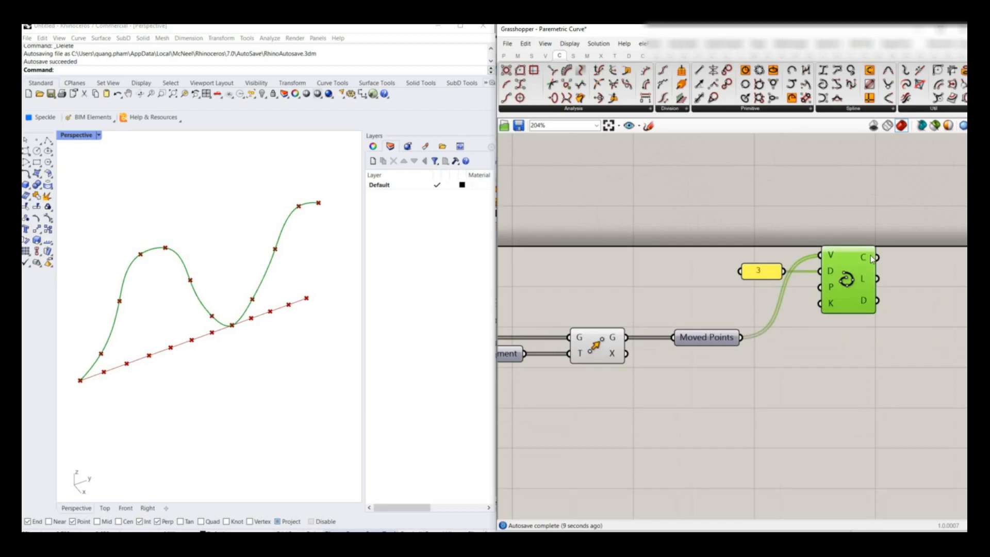
key(alt+Right)
scroll(714, 294, down, 1)
drag(937, 335, 902, 281)
key(Delete)
click(919, 261)
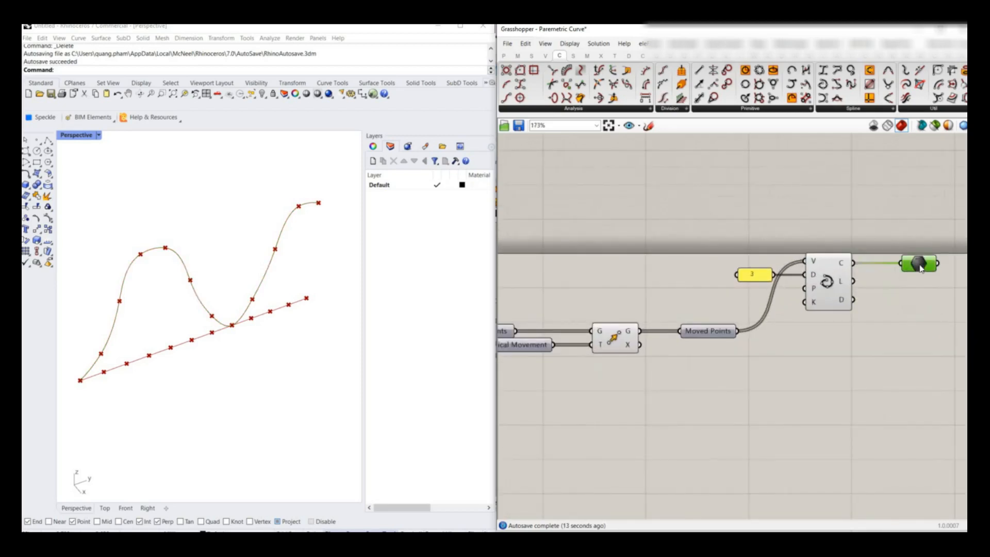
right_drag(919, 262, 862, 265)
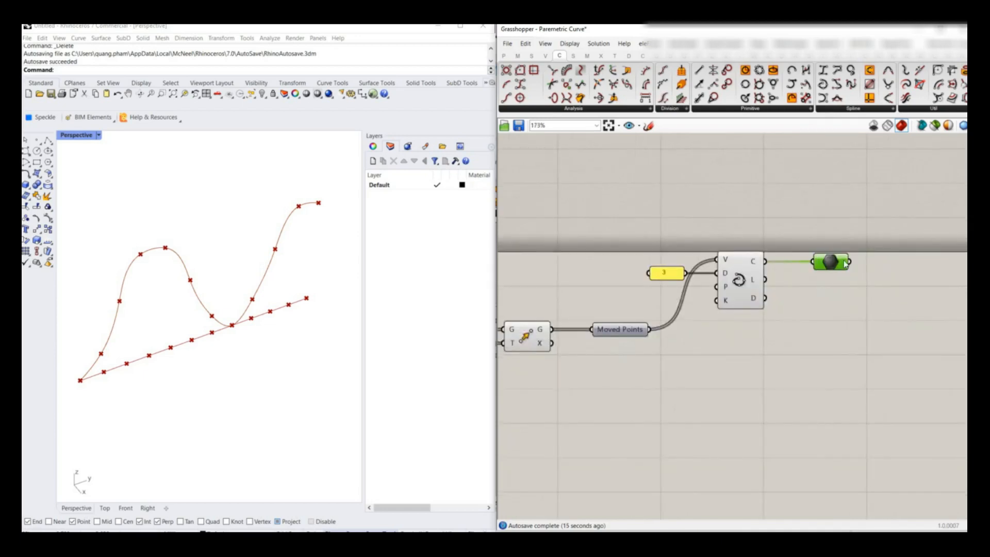
right_click(846, 262)
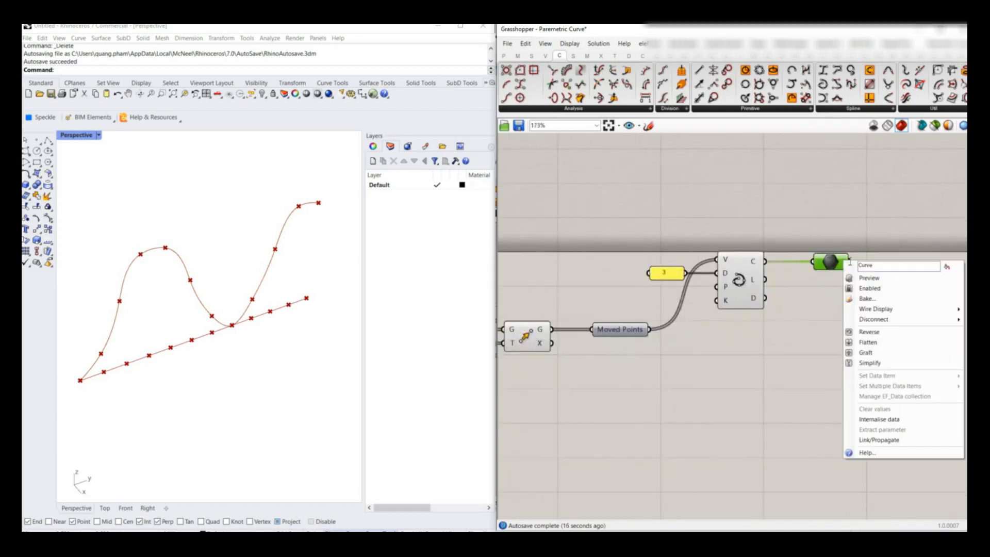
click(864, 228)
Set the Count slider feeding the divide component to 19
scroll(835, 262, down, 6)
scroll(757, 292, down, 3)
scroll(532, 299, up, 8)
scroll(596, 295, up, 3)
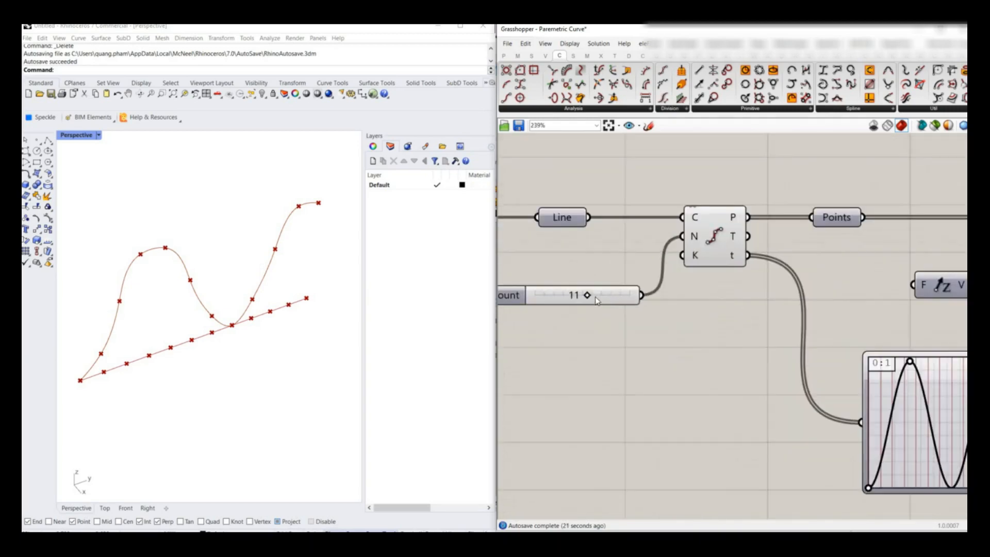
drag(587, 294, 624, 299)
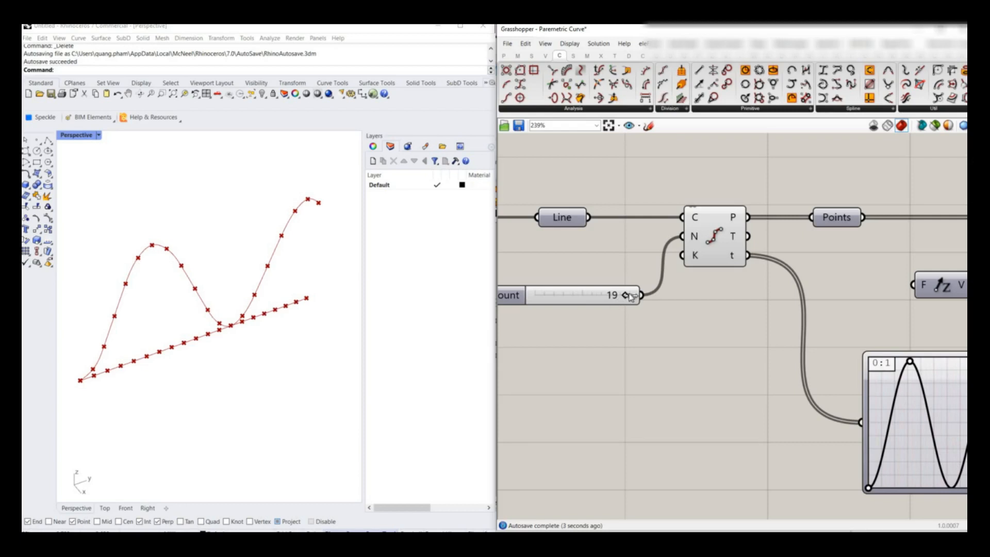
Add an Offset Curve component and connect the interpolated Curve parameter to its curve input
scroll(606, 299, down, 5)
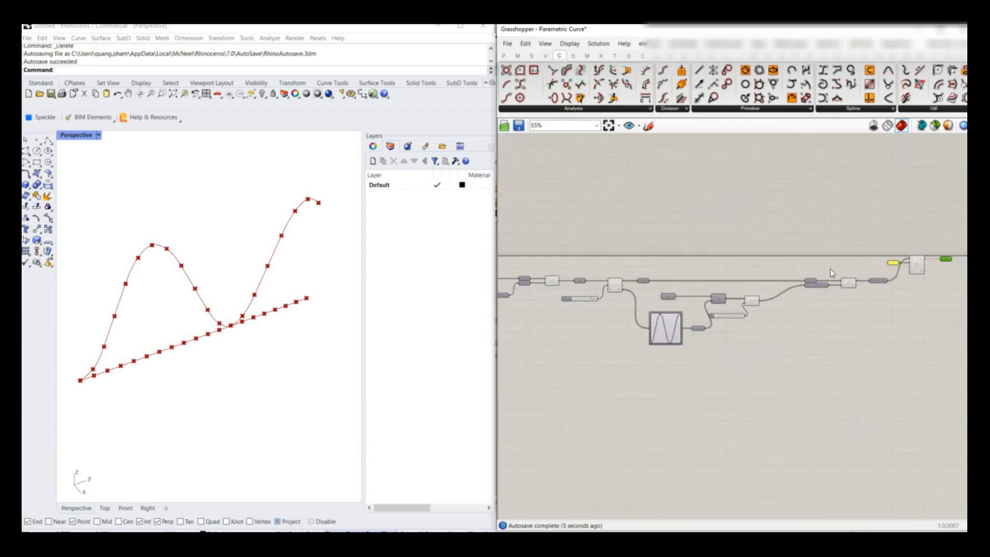
scroll(855, 279, up, 2)
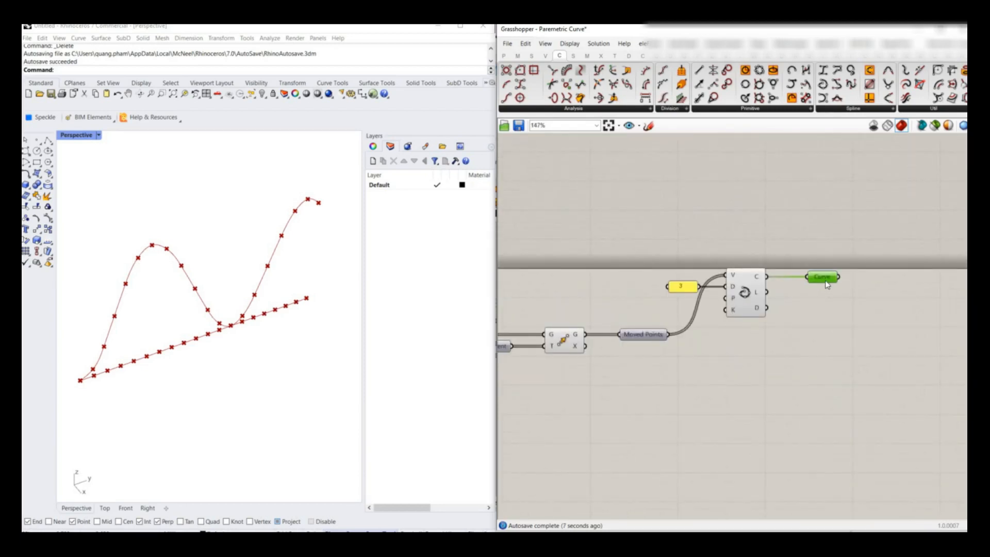
click(815, 233)
click(922, 112)
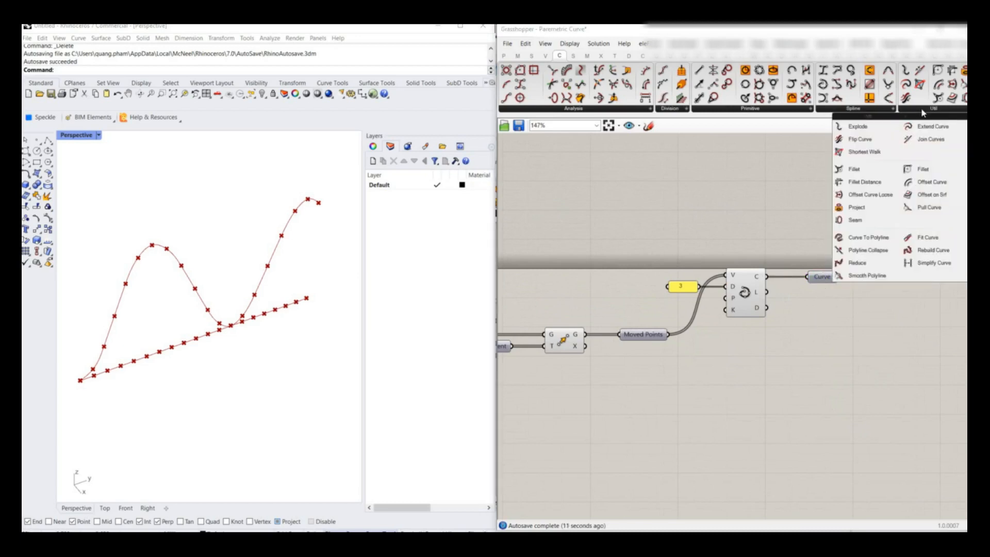
drag(925, 187, 891, 308)
drag(838, 277, 881, 290)
click(882, 291)
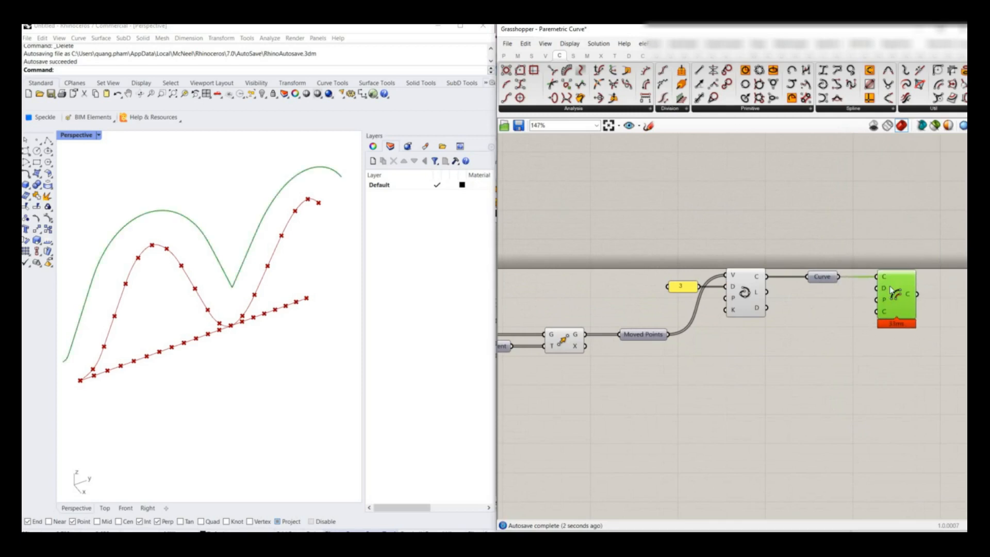
drag(883, 292, 912, 290)
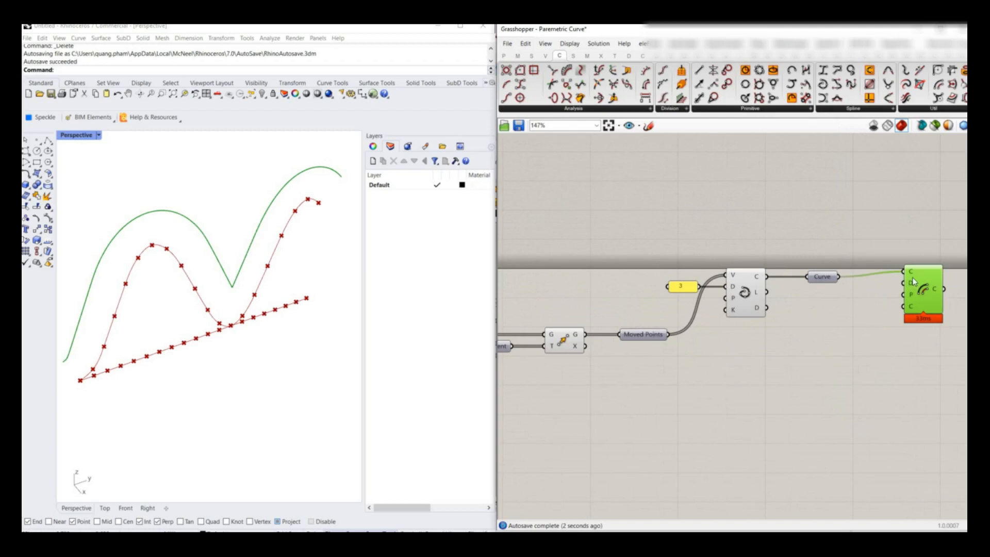
Add a number slider with the value 6, connect it to the Offset Curve distance input and place it beneath the Curve parameter
double_click(855, 320)
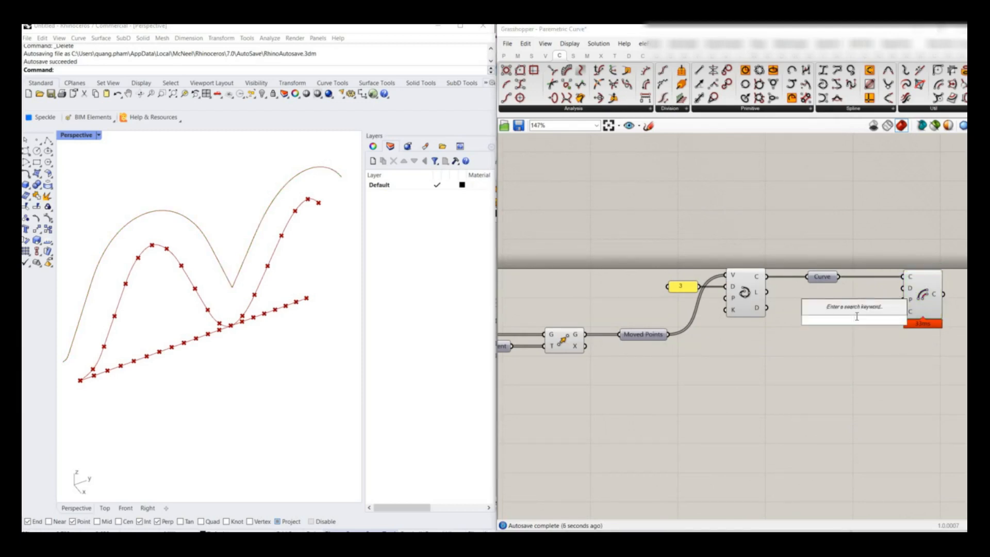
text(6)
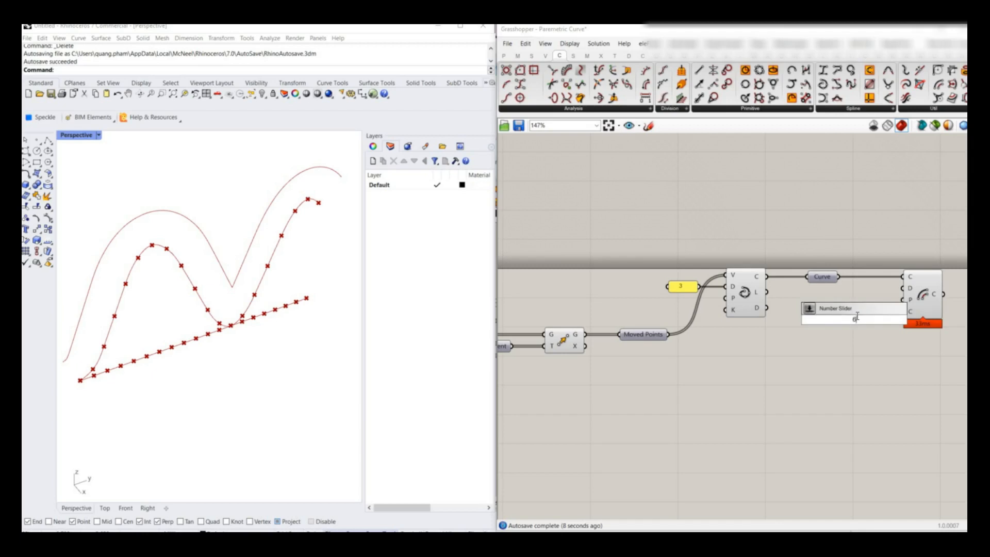
key(Return)
drag(917, 313, 931, 289)
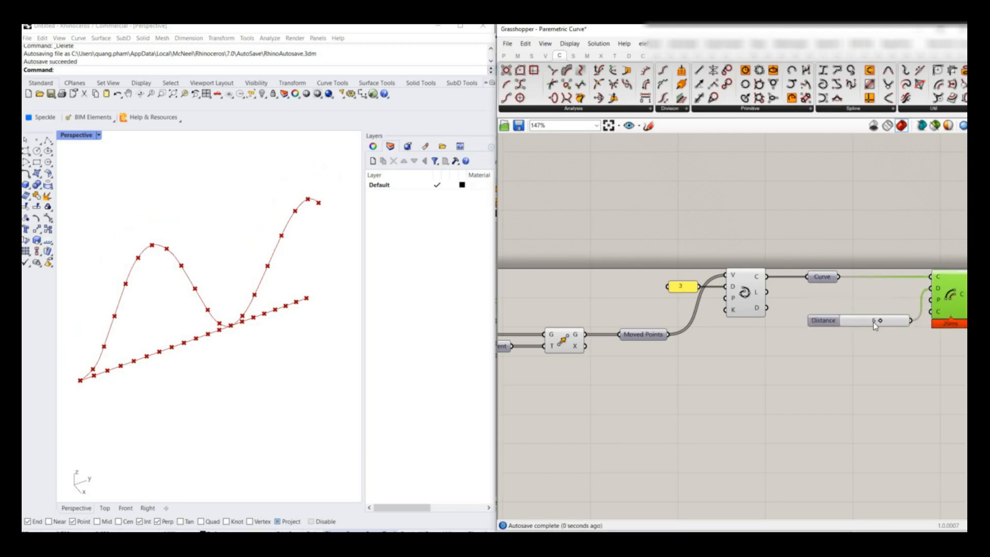
drag(875, 325, 861, 309)
Add an XY Plane component and connect it to the Offset Curve plane input
mouse_move(939, 304)
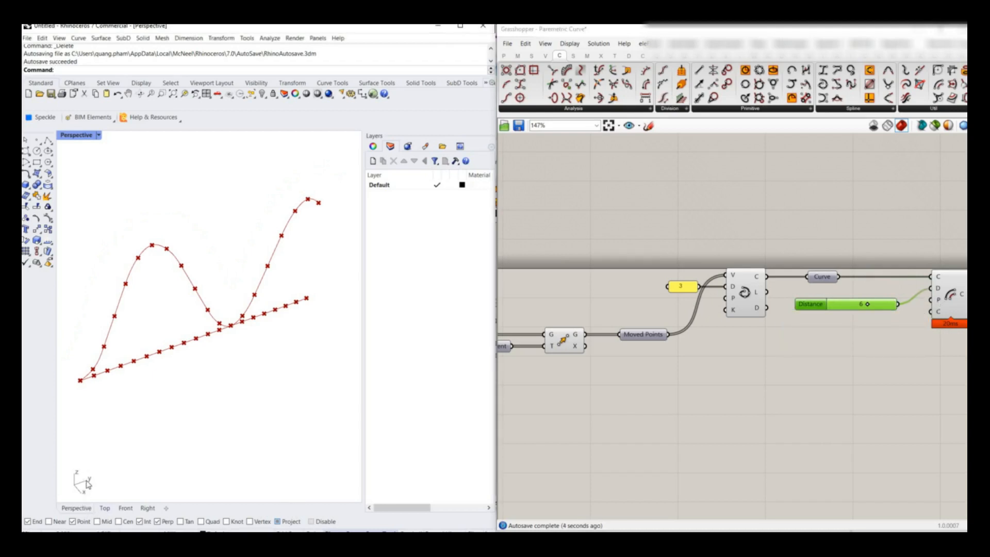
double_click(779, 345)
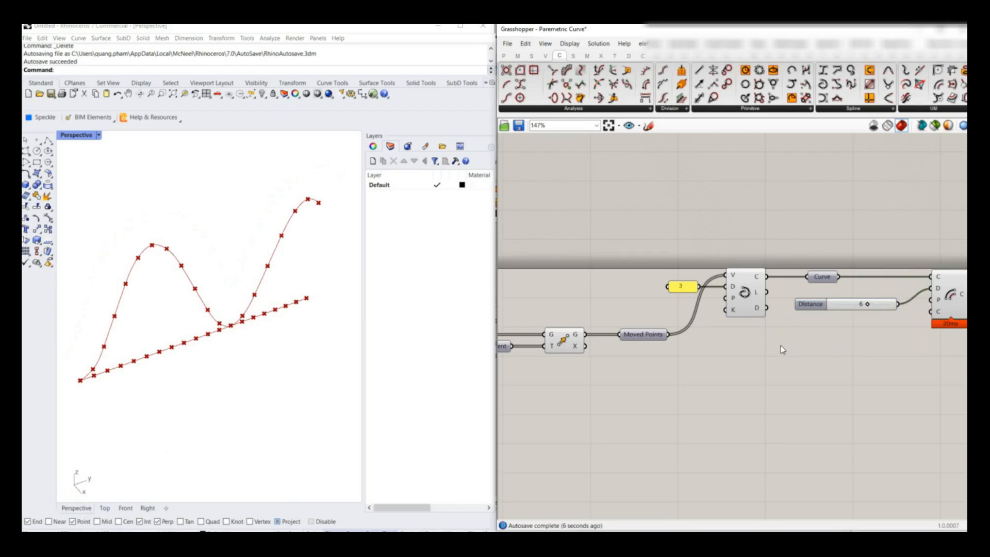
text(xy)
key(Return)
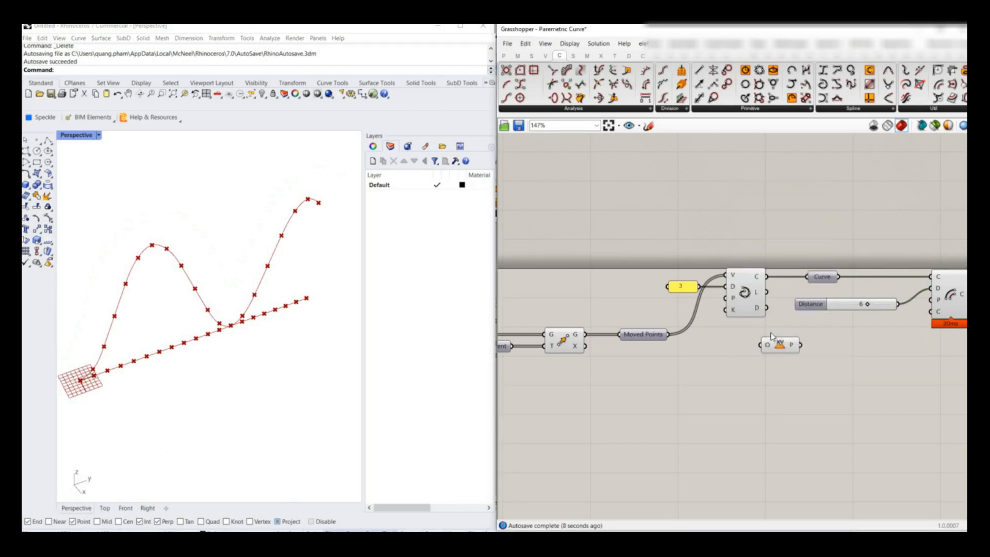
drag(799, 345, 937, 300)
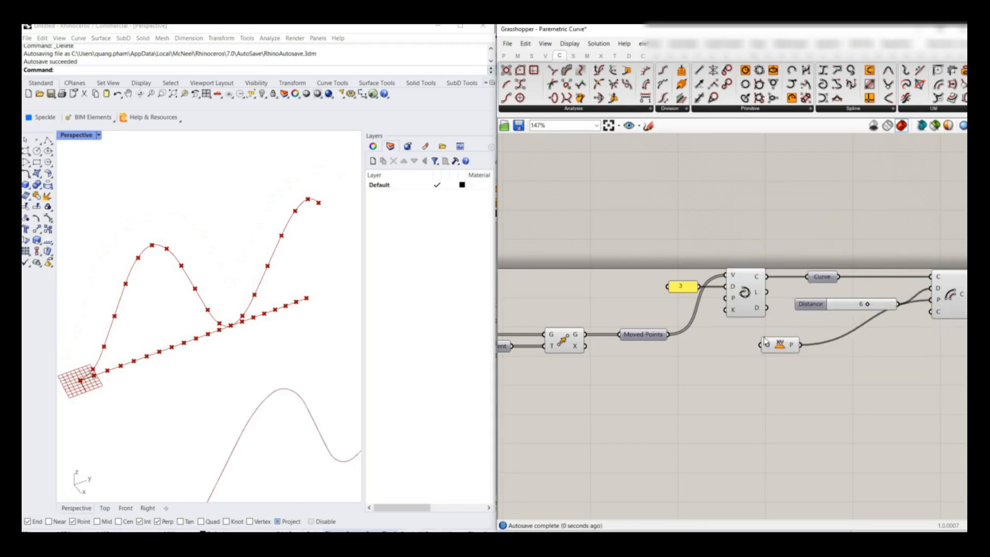
Generate input parameters for the Offset Curve component and space them and the XY Plane out along the wires
right_drag(939, 301, 901, 320)
click(824, 329)
key(ctrl+Left)
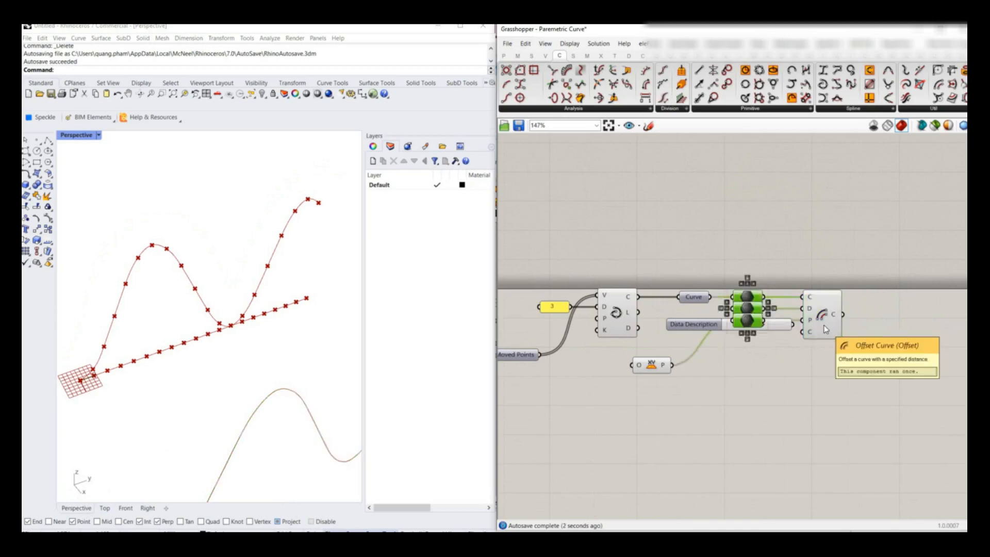
shift+click(827, 316)
drag(747, 301, 870, 302)
click(677, 375)
drag(651, 366, 697, 348)
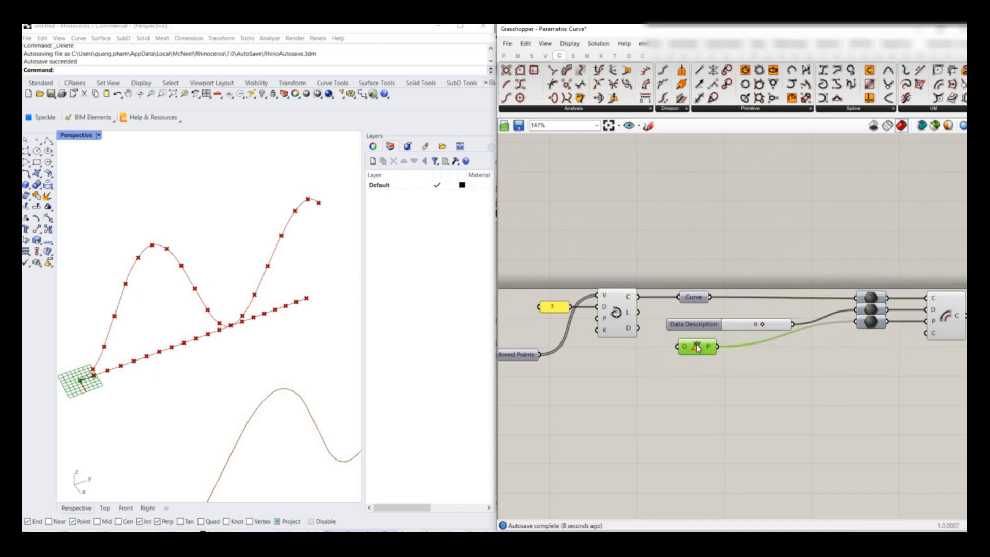
Switch the Offset Curve's Curve, Distance and Plane input parameters from icon to name display
scroll(697, 343, down, 3)
scroll(879, 314, up, 3)
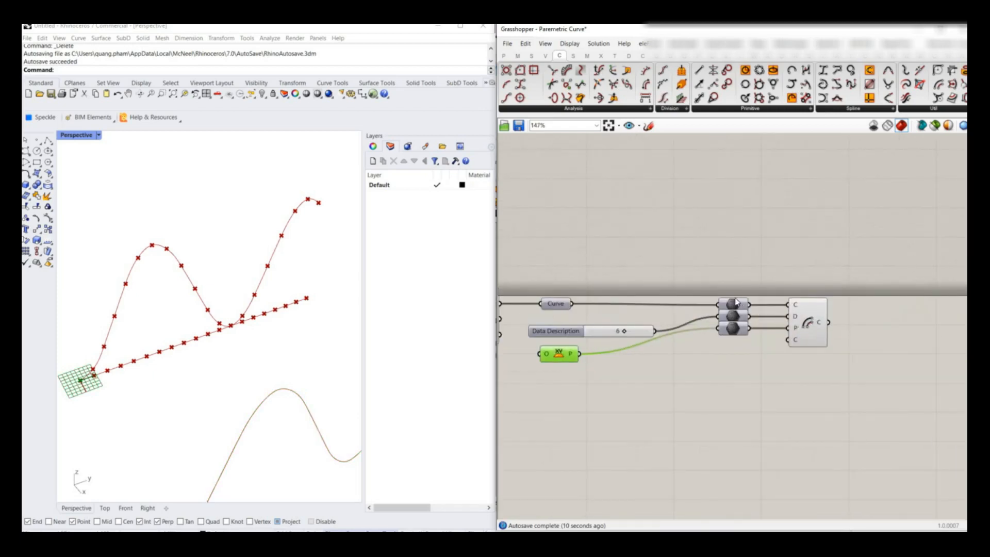
click(735, 303)
right_click(736, 303)
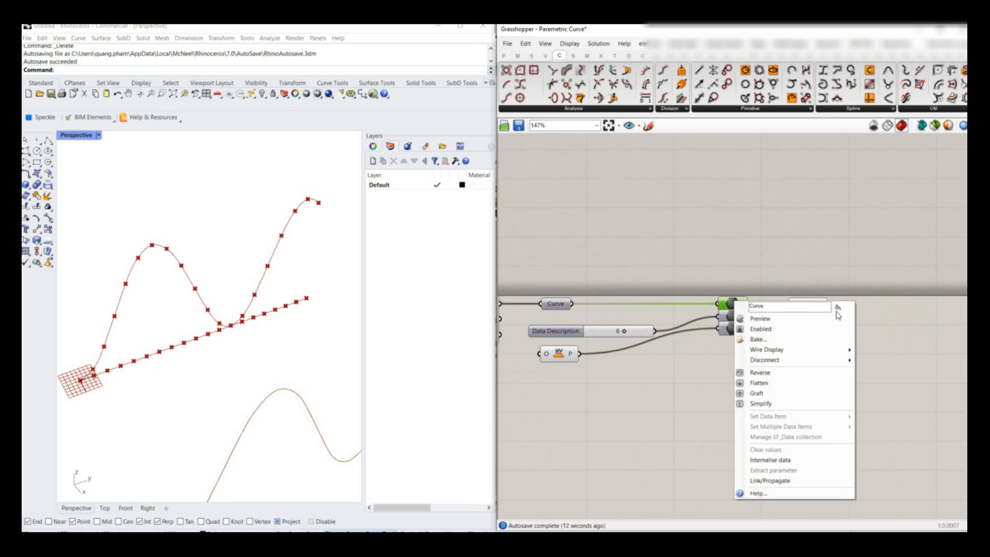
key(Return)
right_click(732, 316)
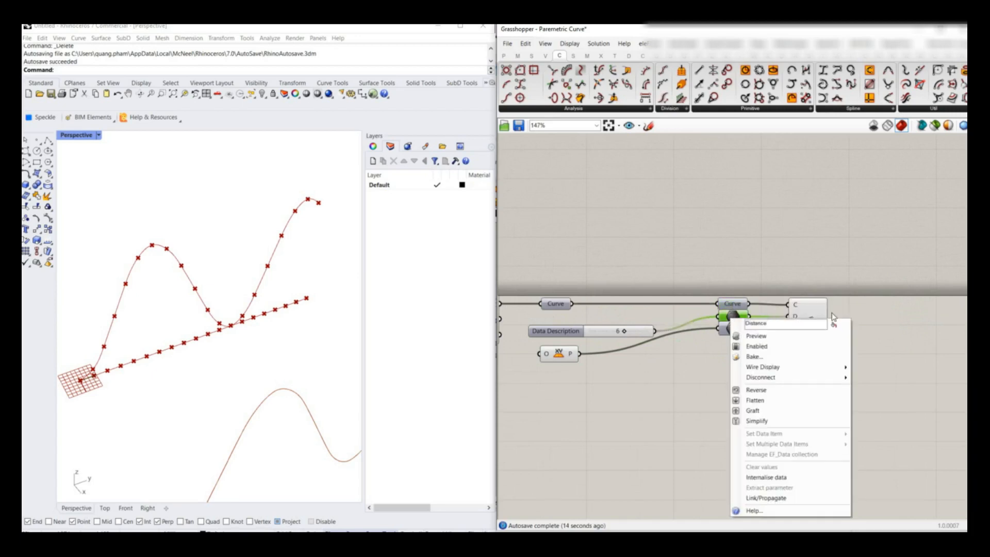
key(Return)
right_click(737, 329)
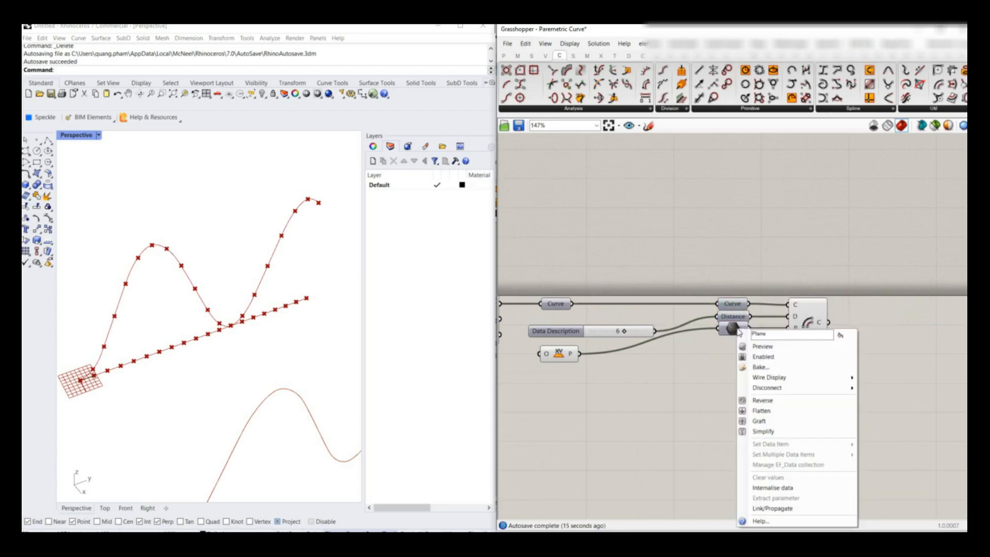
click(807, 322)
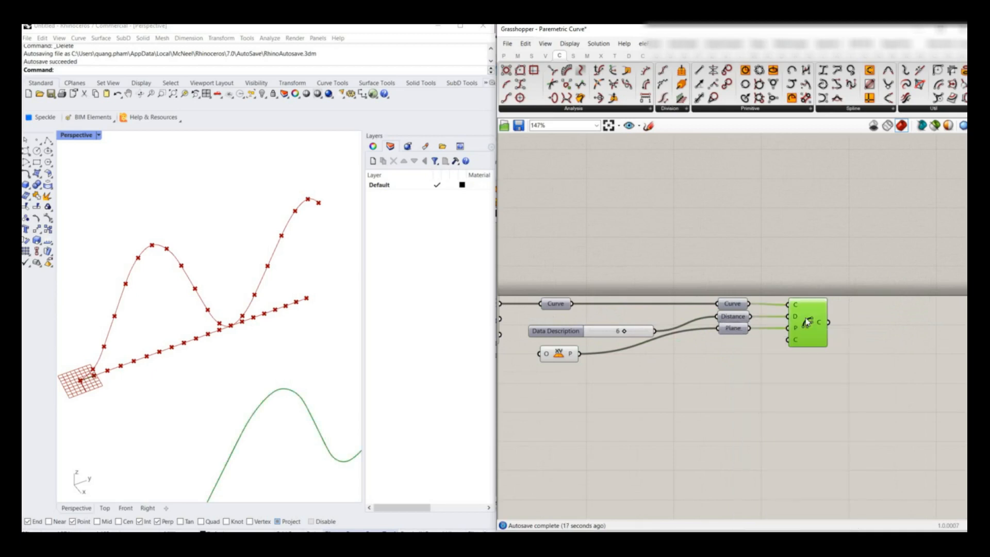
Left-align the source Curve parameter, distance slider and XY Plane, and stack them closely in front of the Offset Curve inputs
drag(613, 379, 547, 294)
click(584, 292)
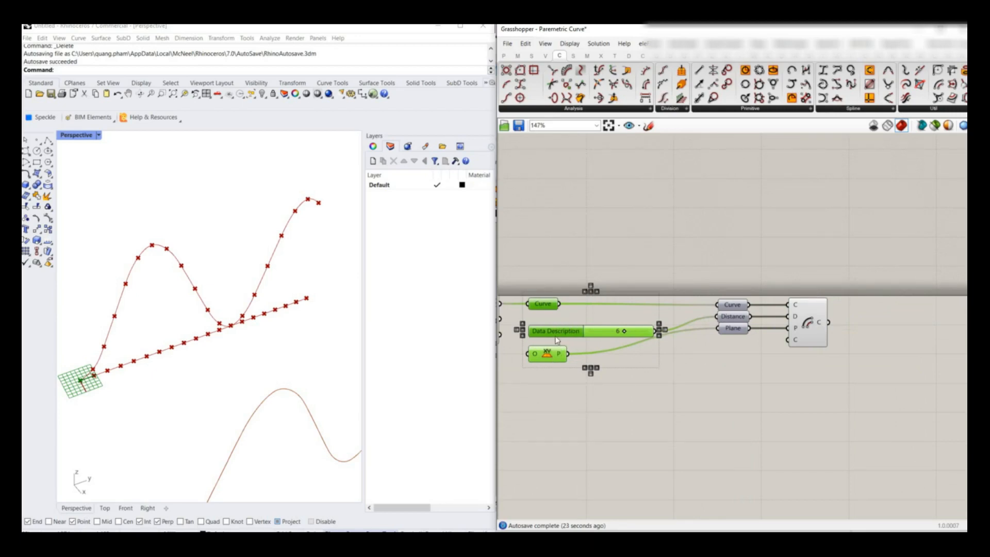
click(577, 309)
drag(562, 336, 558, 326)
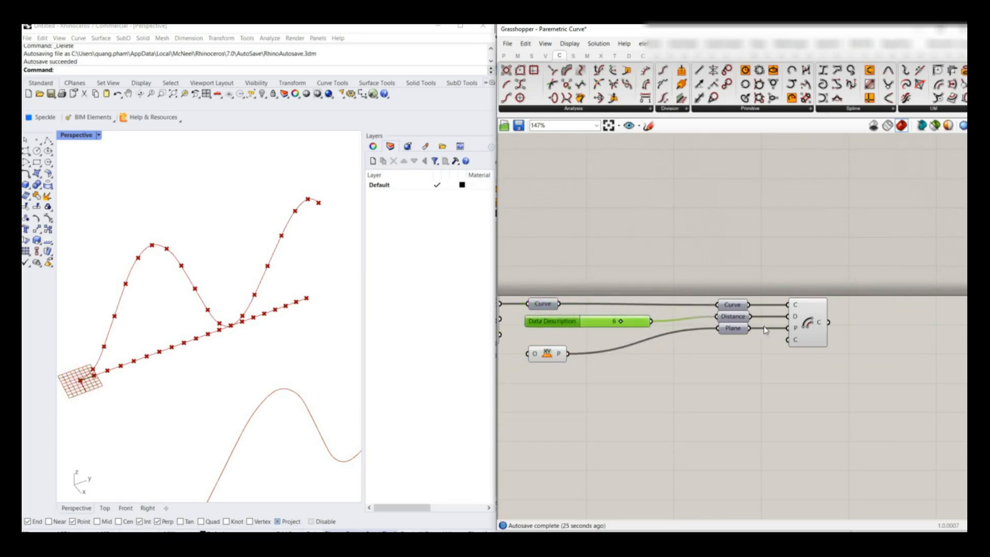
drag(757, 345, 721, 287)
click(721, 287)
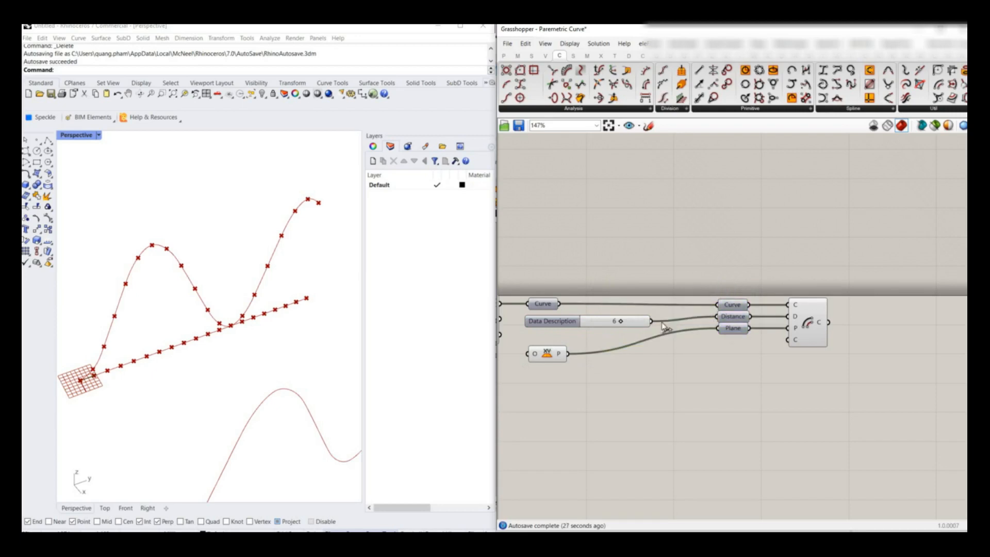
drag(554, 356, 552, 341)
Generate an output parameter for the Offset Curve component, rename it Curve B and show it as a name
click(812, 310)
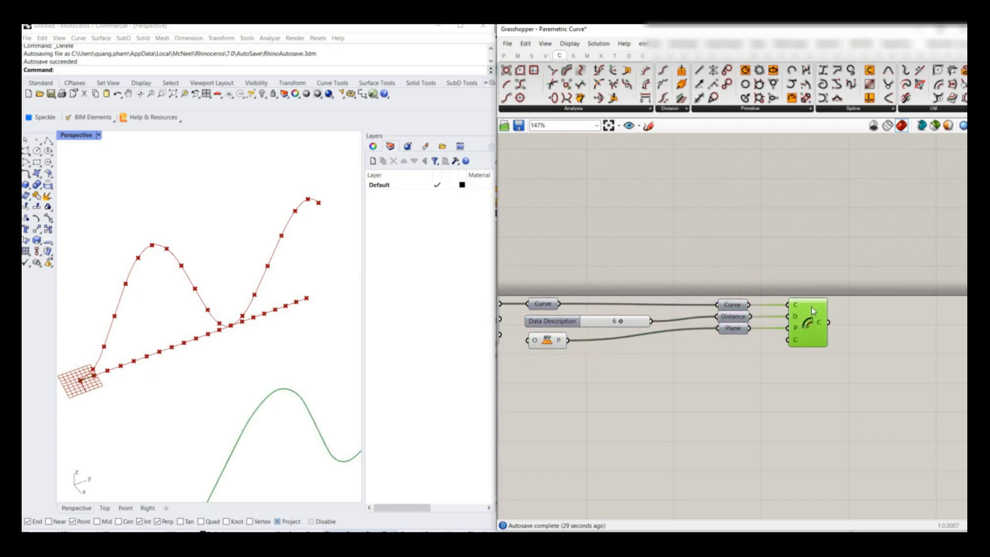
drag(820, 318, 888, 323)
right_click(888, 324)
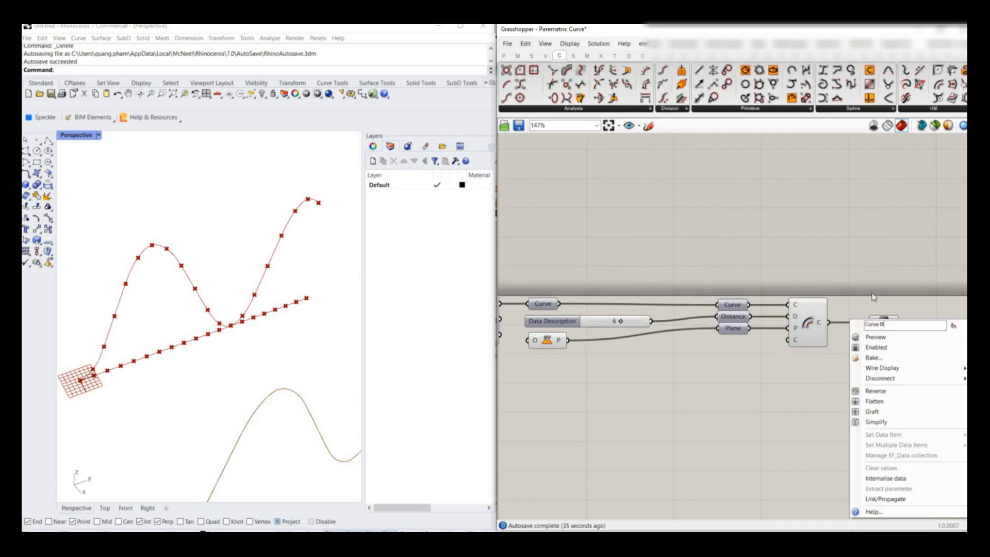
key(Return)
right_click(883, 323)
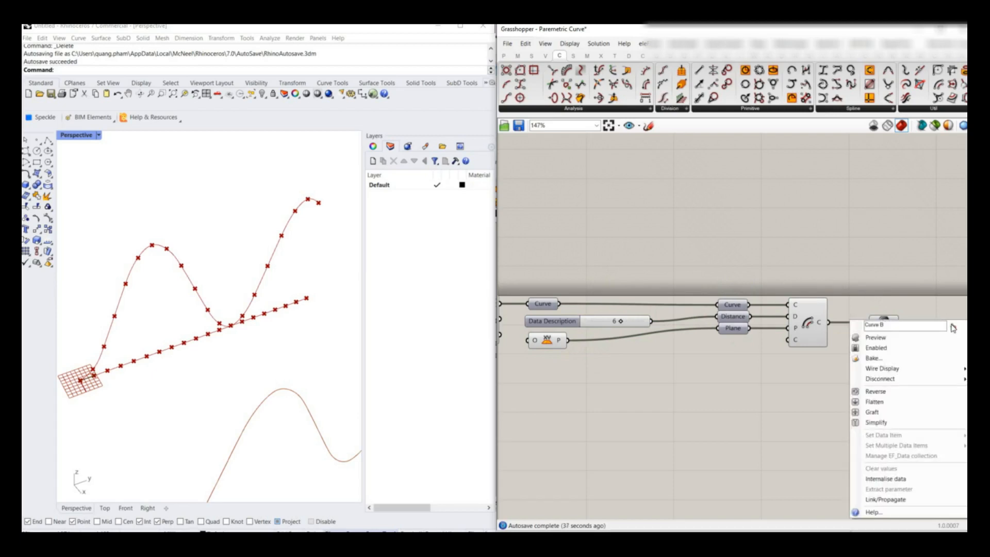
Rename the interpolated Curve parameter as Curve A
right_click(556, 308)
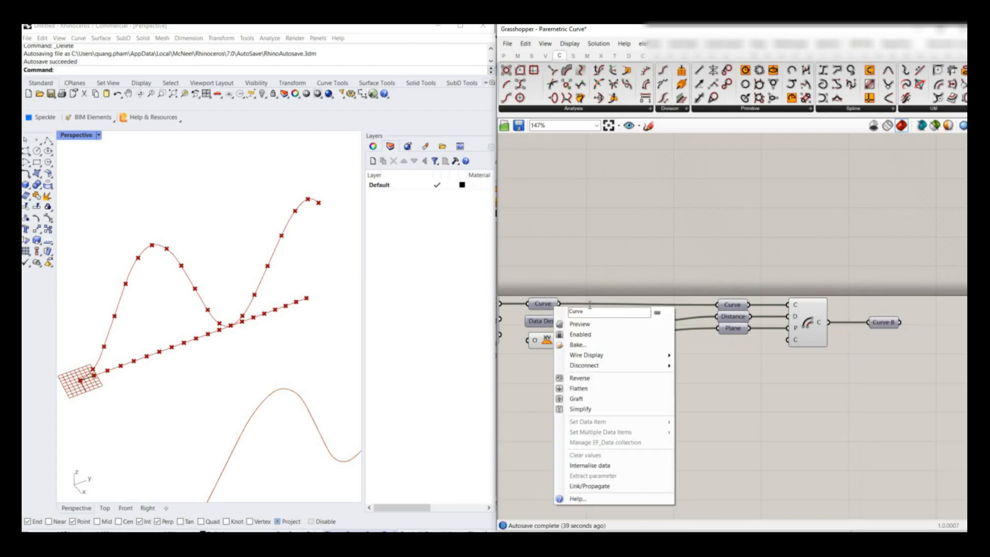
text(A)
key(Return)
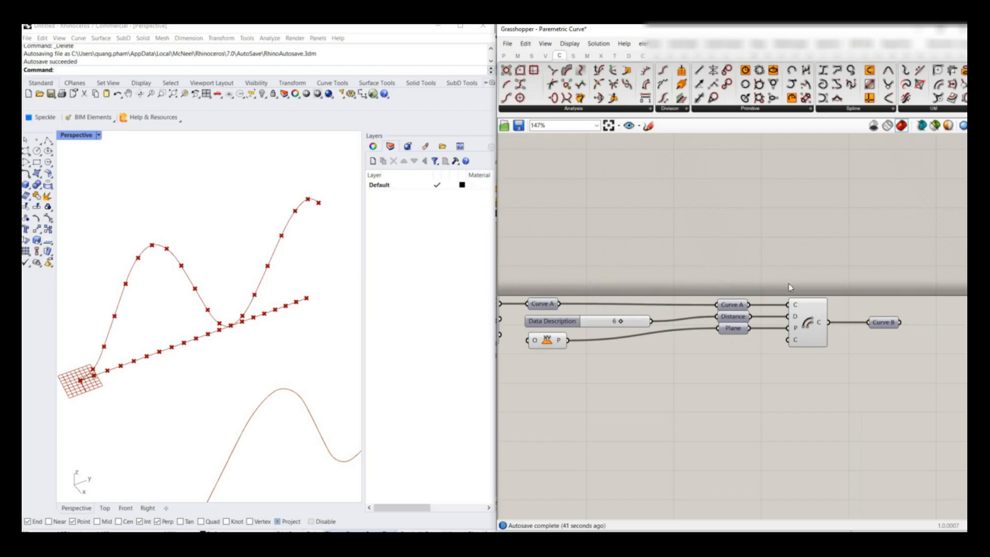
Set the offset distance slider to 4 to bring Curve B closer to Curve A
click(223, 420)
scroll(203, 380, down, 5)
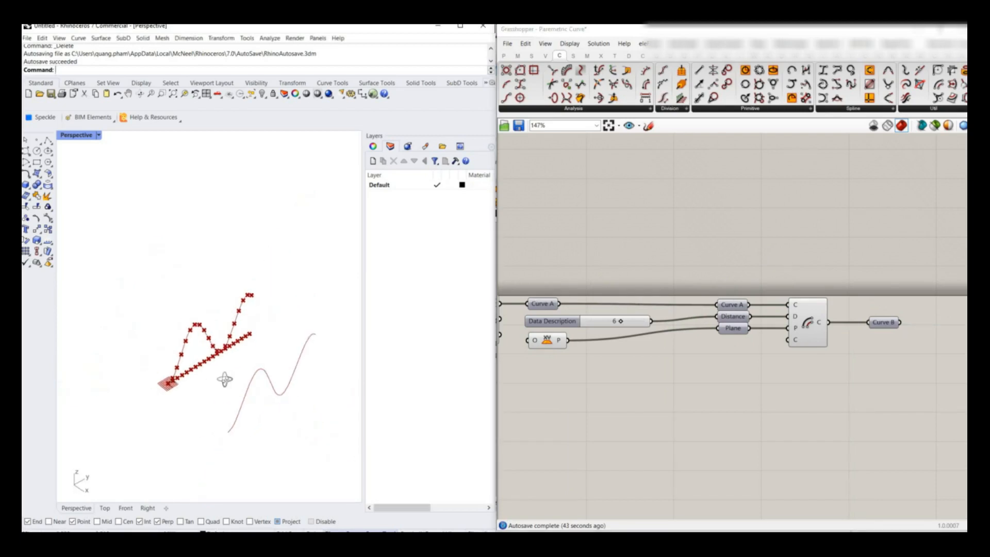
scroll(691, 319, up, 1)
click(649, 322)
mouse_move(649, 322)
mouse_down()
mouse_move(625, 322)
mouse_move(662, 322)
mouse_move(622, 324)
mouse_move(635, 322)
mouse_up()
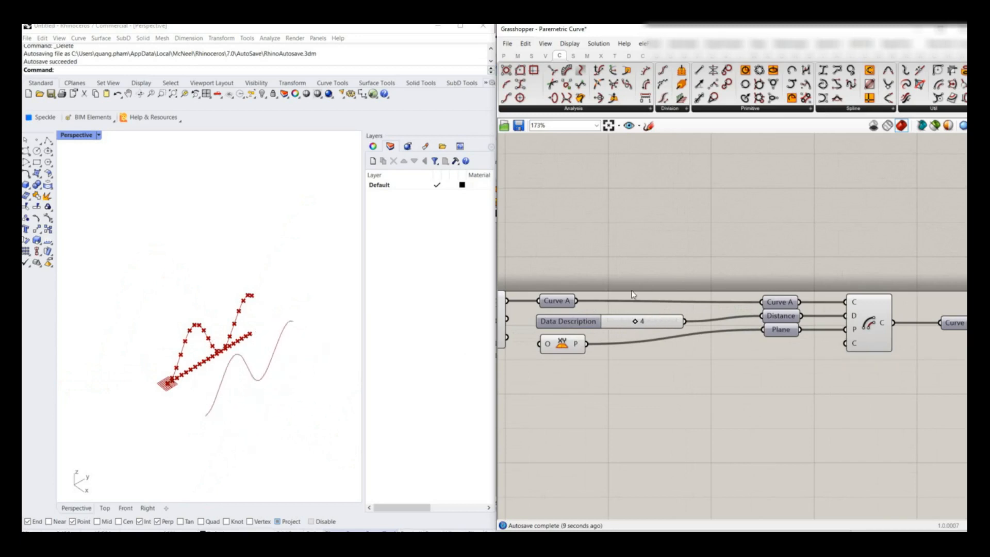
Apply the expression -x to the distance input of the Offset Curve component so Curve B offsets to the opposite side
scroll(630, 293, down, 3)
scroll(760, 271, up, 2)
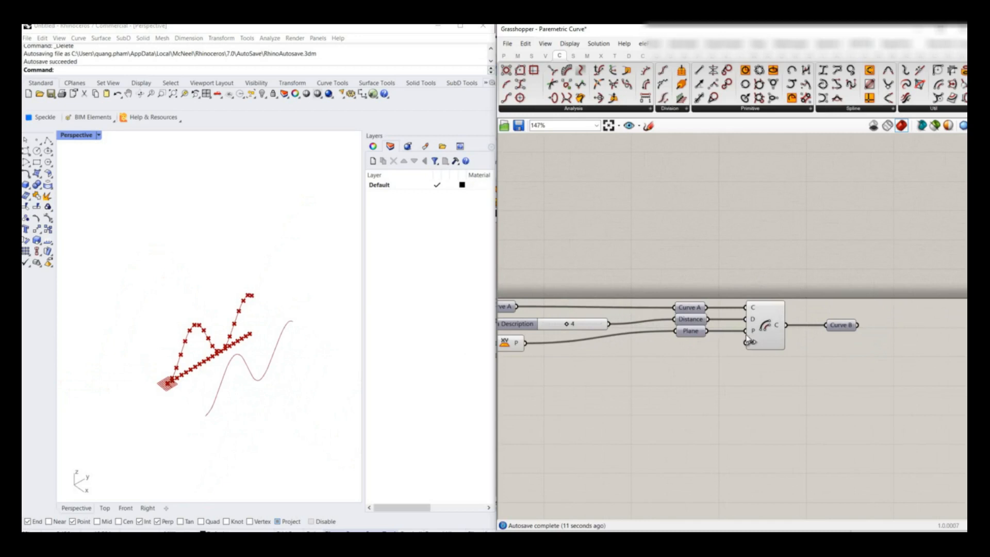
scroll(746, 338, up, 2)
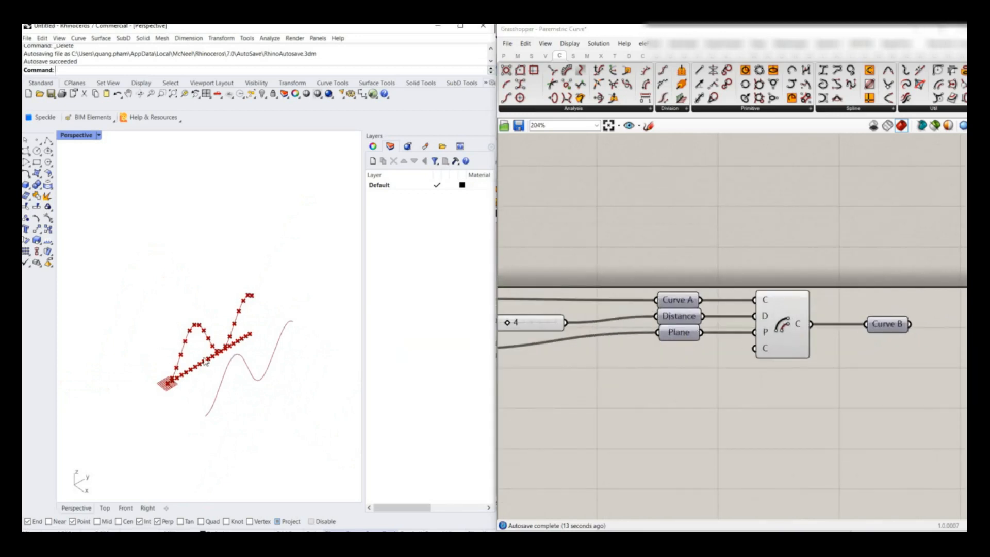
right_click(766, 317)
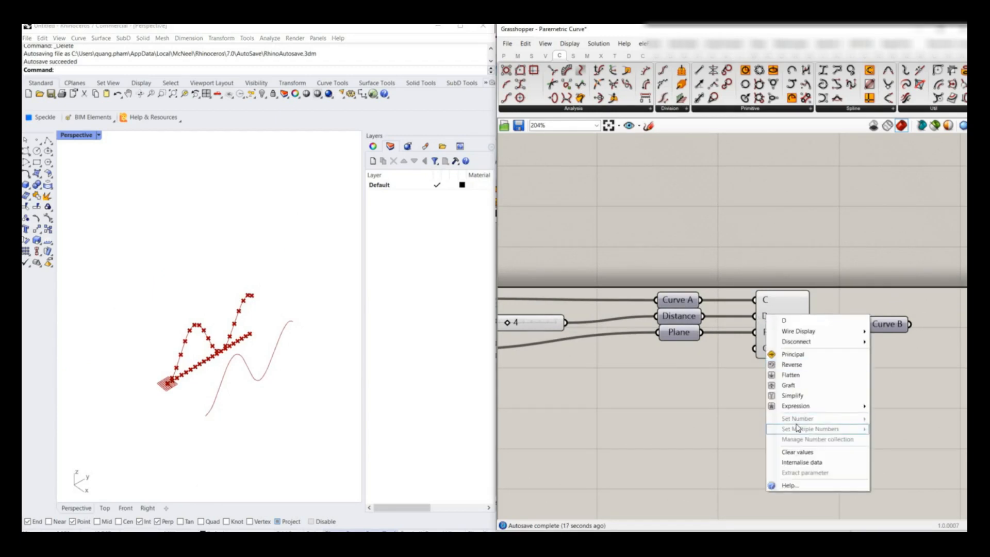
mouse_move(796, 406)
click(727, 420)
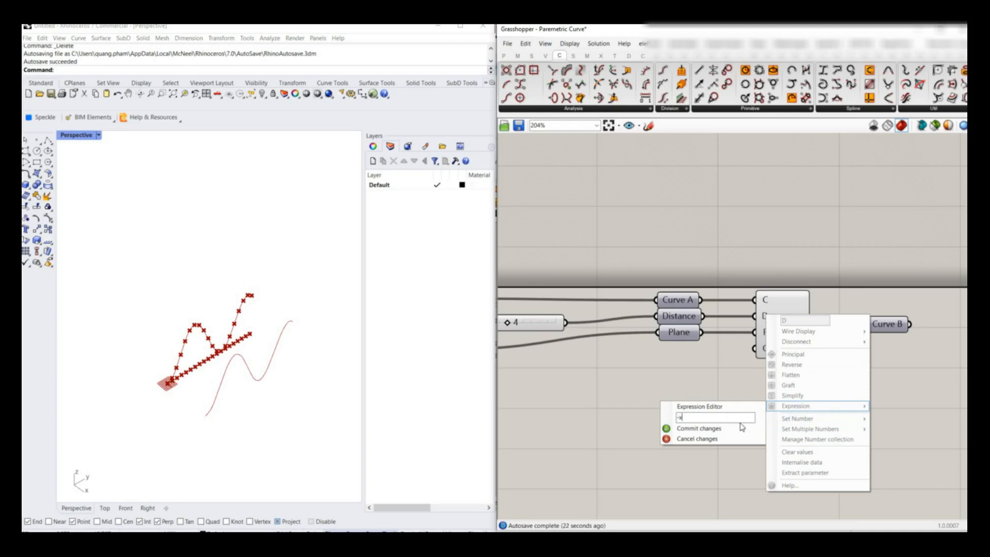
click(703, 429)
click(126, 305)
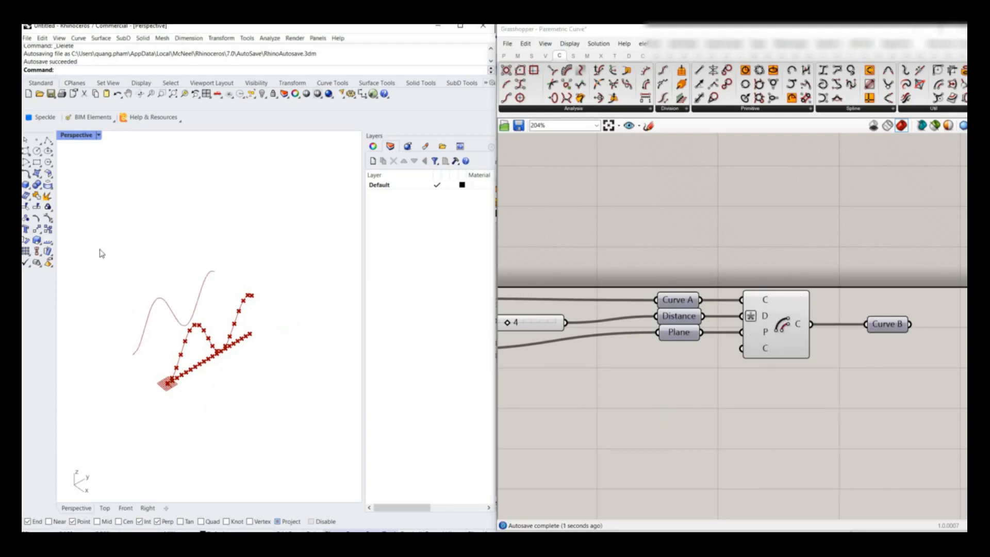
Add a Loft component to the canvas and place it above and beyond the Curve B parameter
double_click(824, 228)
text(loft)
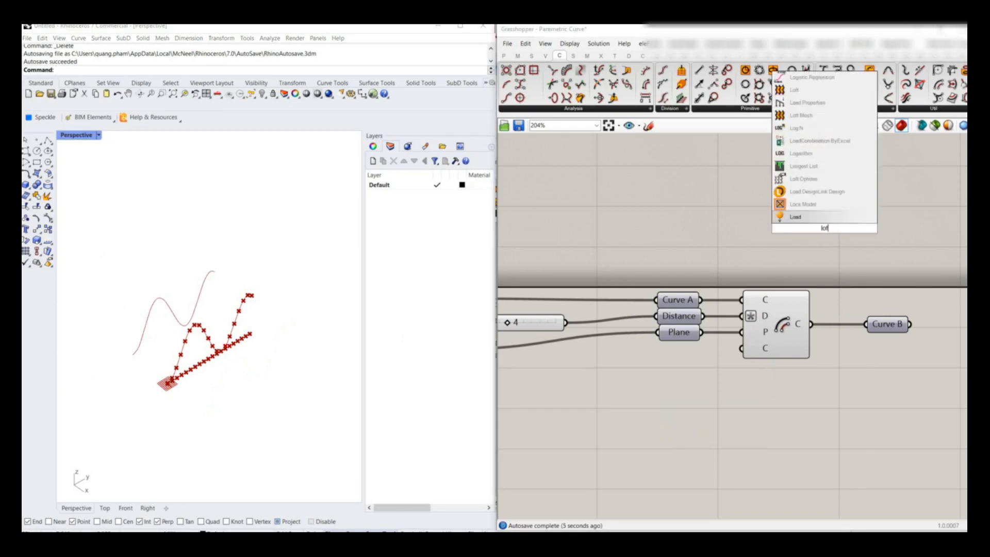
key(Return)
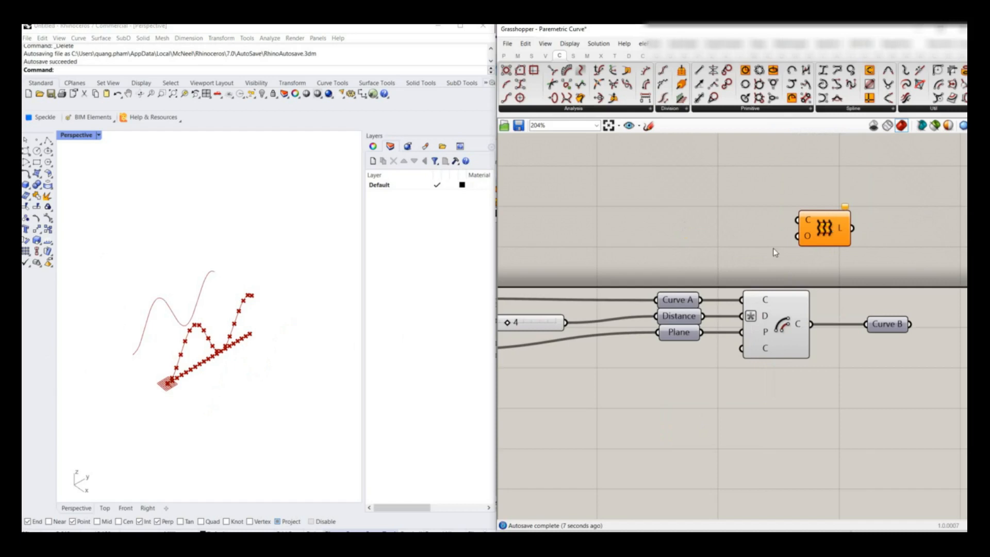
scroll(660, 298, down, 2)
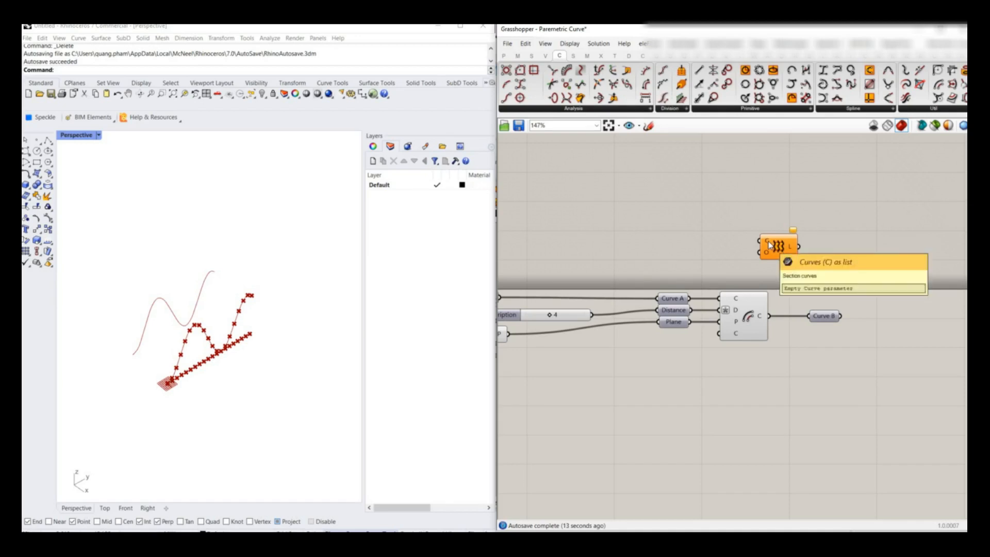
drag(768, 246, 853, 236)
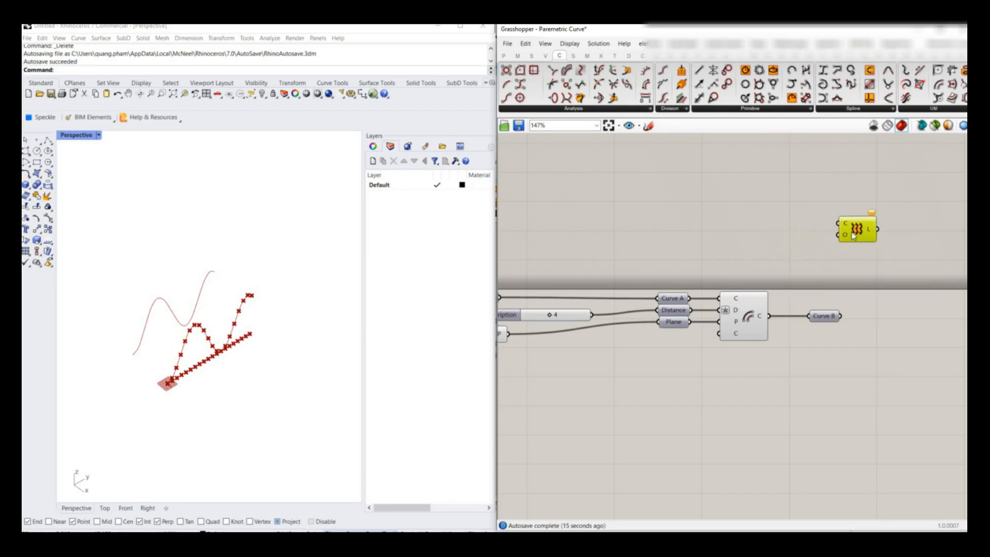
Add a Merge component before the Loft and wire Curve A into D1 and Curve B into D2
double_click(783, 246)
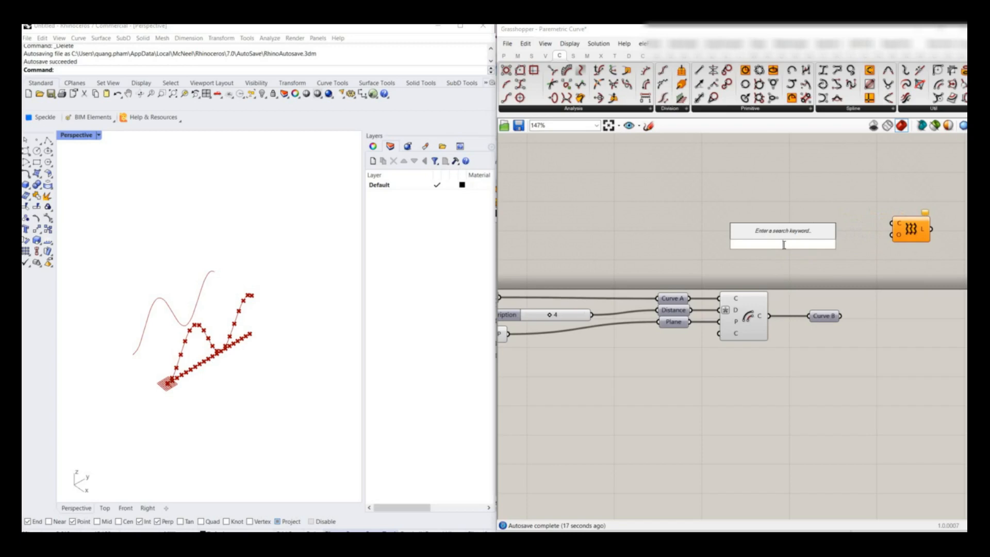
text(mer)
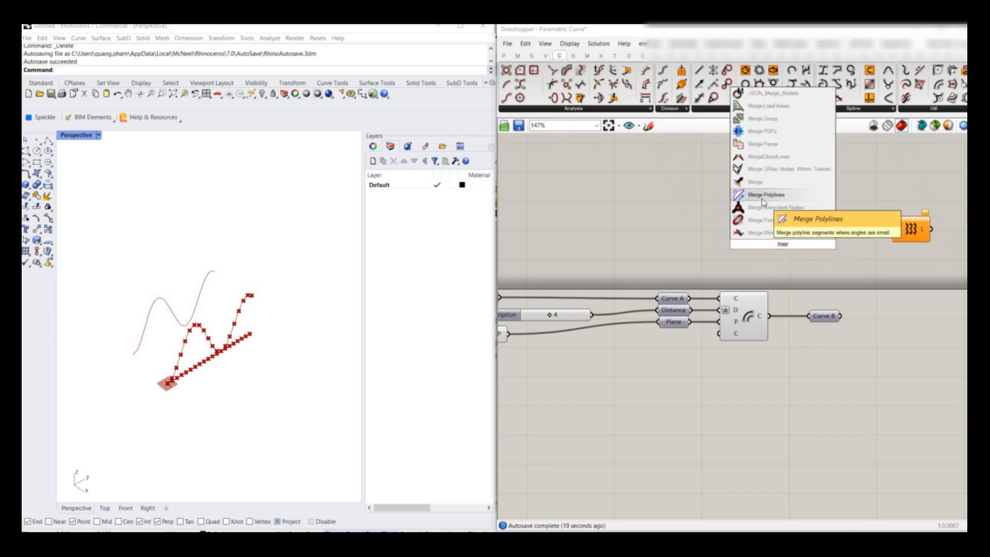
click(755, 182)
scroll(504, 300, up, 2)
drag(504, 300, 865, 224)
scroll(821, 240, down, 2)
drag(864, 310, 836, 227)
Simplify the data on both the D1 and D2 inputs of the Merge component
scroll(806, 237, up, 2)
scroll(842, 225, up, 1)
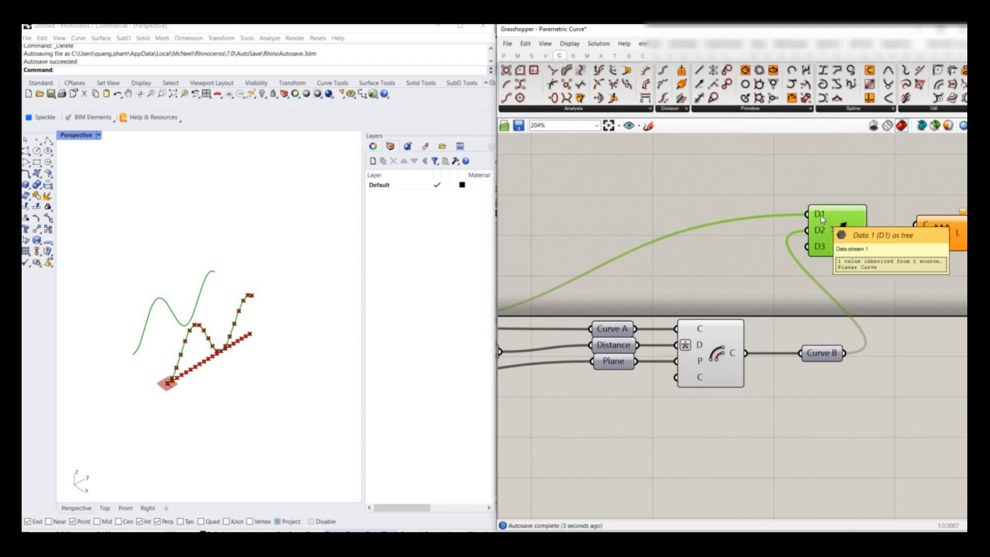
right_click(821, 215)
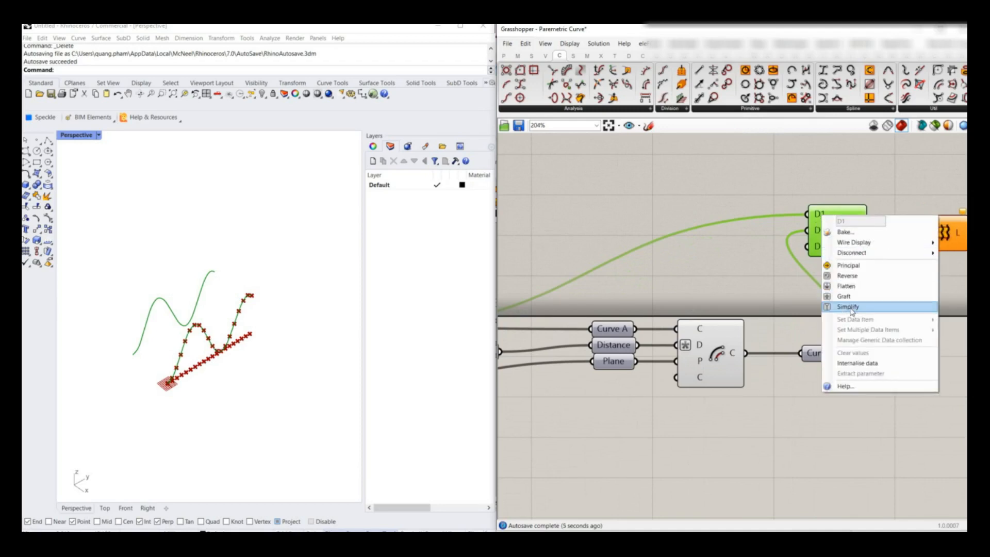
click(846, 306)
right_click(821, 235)
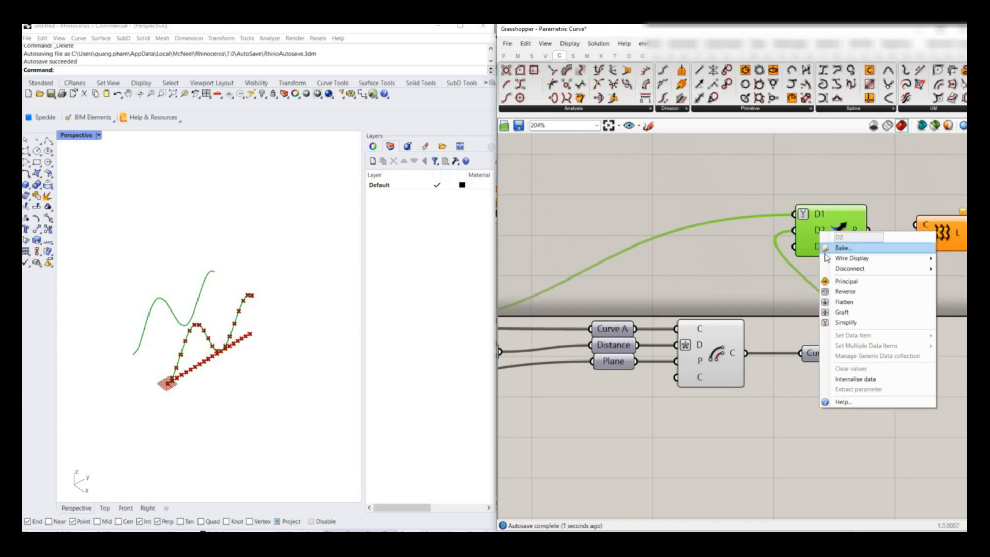
click(847, 323)
Connect the Merge result to the Loft's curves input and insert a data parameter between them
right_drag(806, 245, 770, 251)
drag(832, 236, 888, 245)
scroll(911, 249, up, 1)
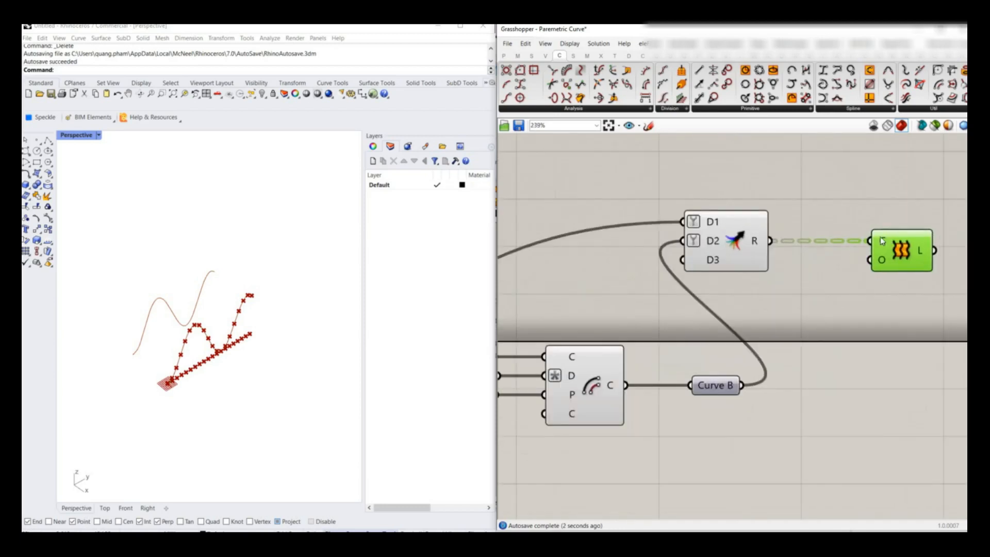
double_click(880, 237)
click(892, 247)
Align the inserted data parameter with the Loft component and adjust their positions so the connecting wires run straight
scroll(709, 263, down, 3)
shift+click(755, 250)
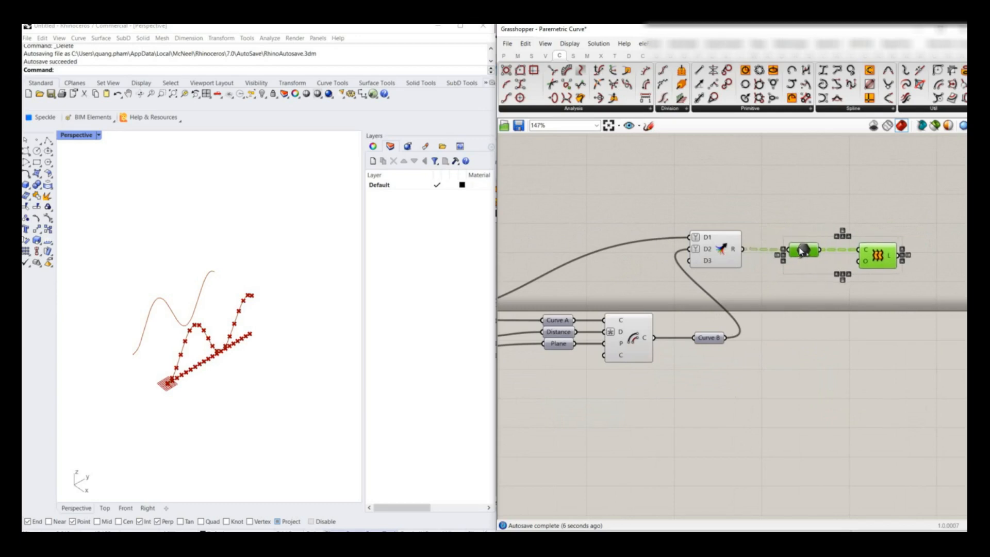
click(843, 278)
scroll(843, 256, up, 2)
drag(800, 246, 796, 246)
drag(876, 252, 872, 251)
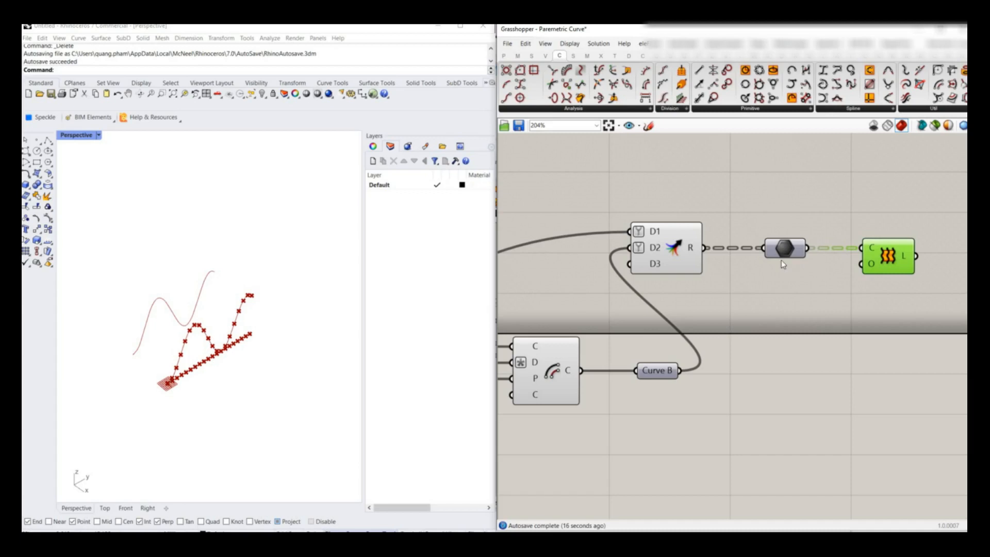
Rename the data parameter between Merge and Loft as Curves and always draw its name
mouse_move(781, 248)
right_click(787, 253)
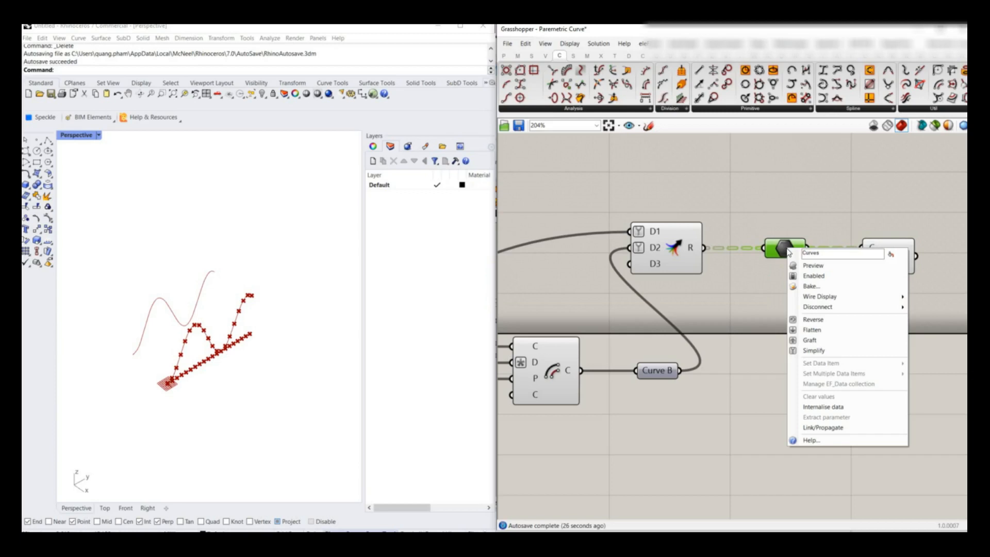
text(Curves)
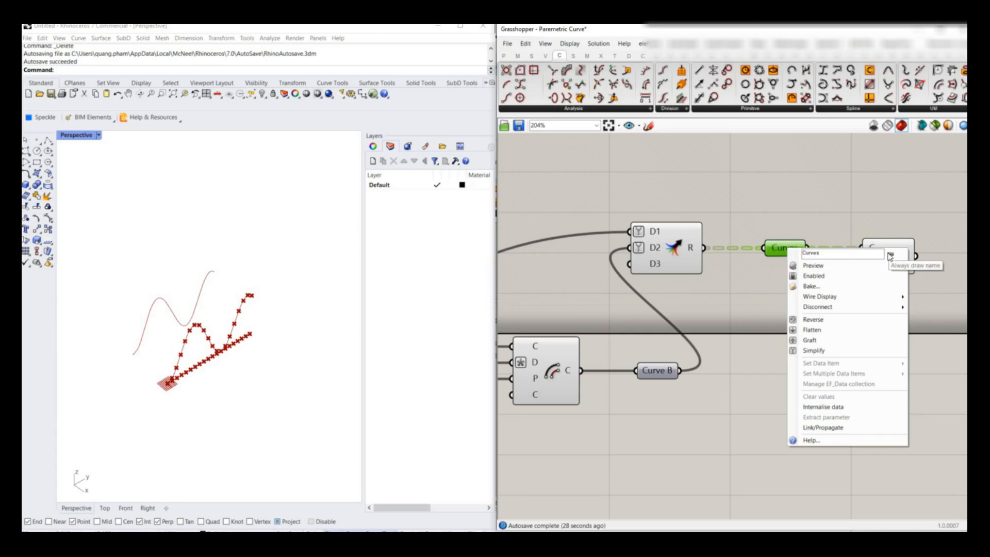
key(Return)
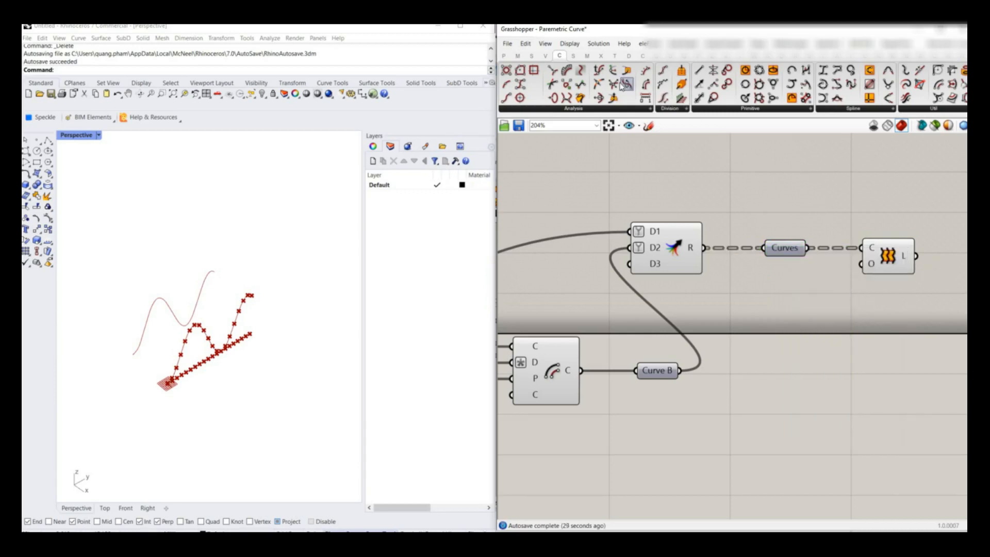
Add a Param Viewer above the Curves parameter and connect Curves to it to inspect the merged data structure
click(503, 55)
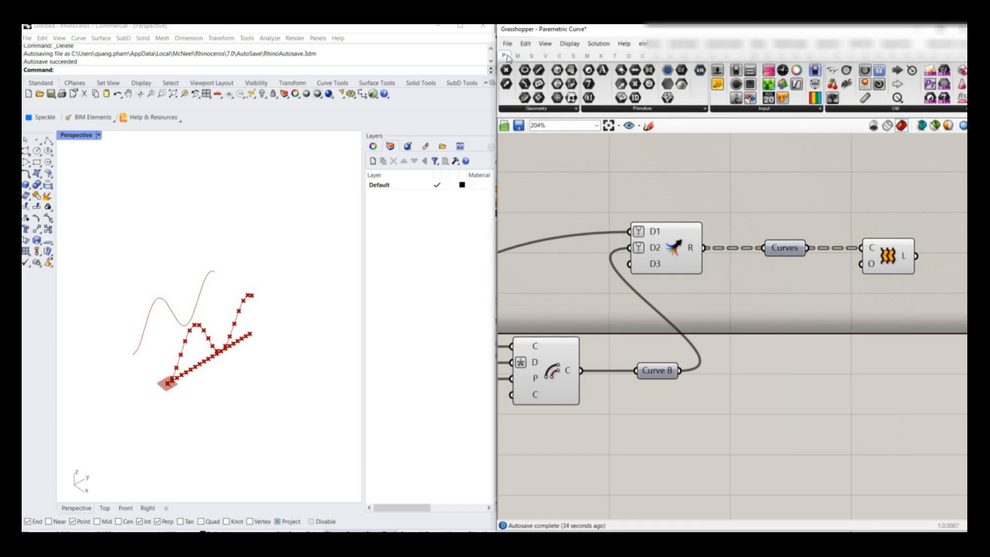
mouse_move(508, 59)
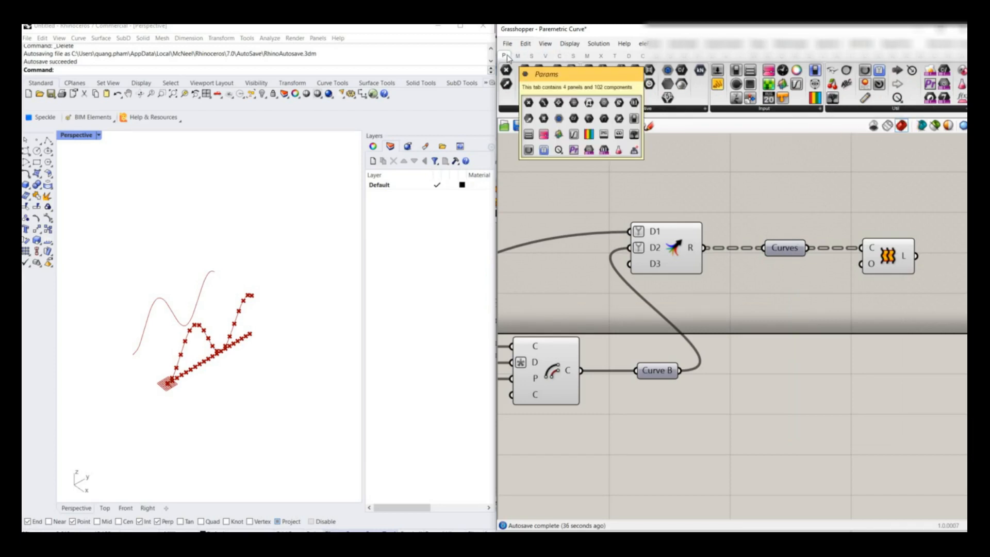
drag(829, 101, 825, 171)
scroll(776, 290, down, 3)
drag(796, 264, 754, 217)
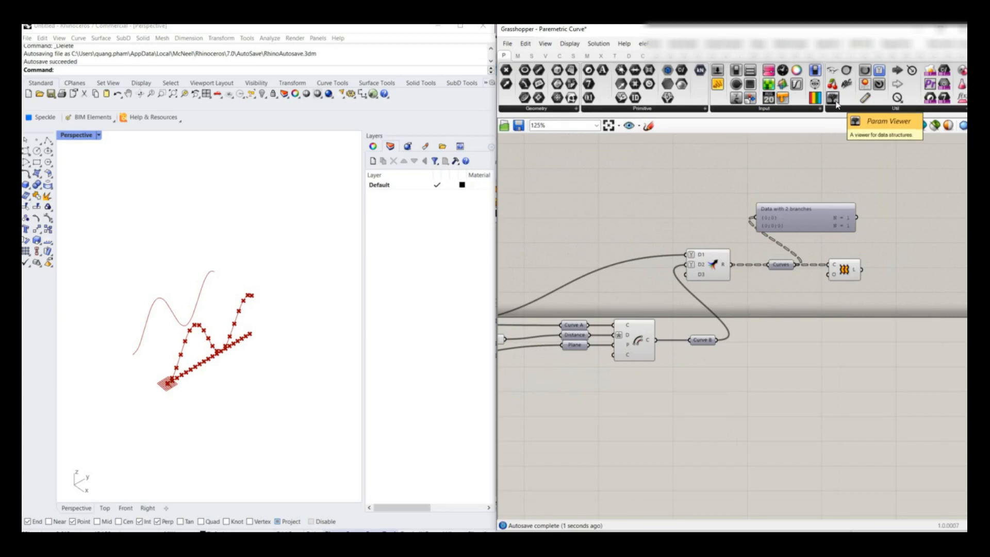
scroll(807, 255, up, 3)
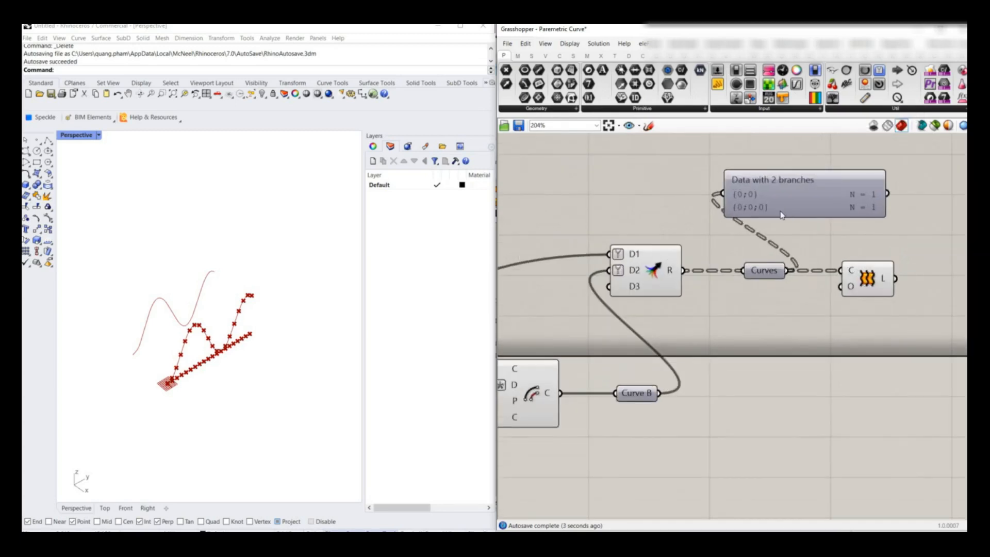
click(768, 272)
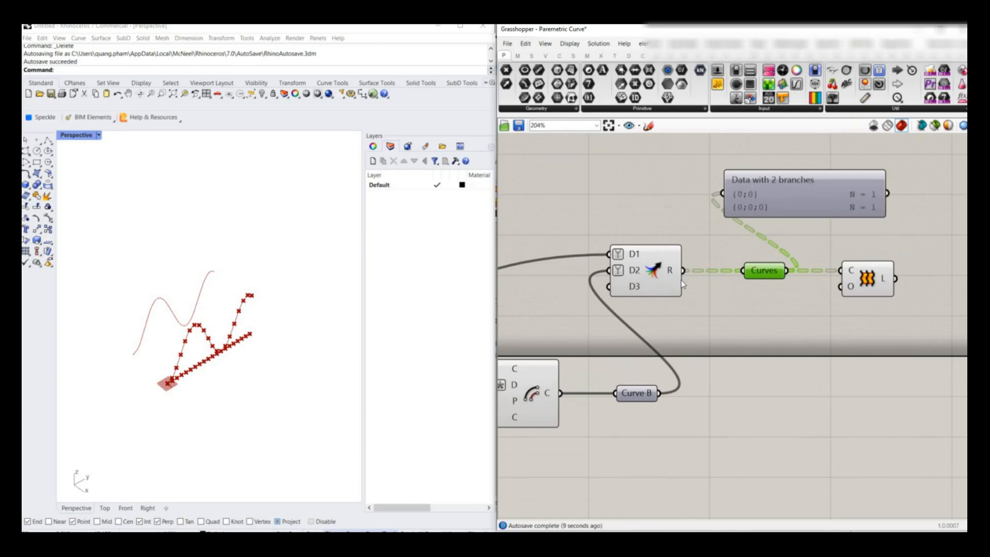
mouse_move(635, 256)
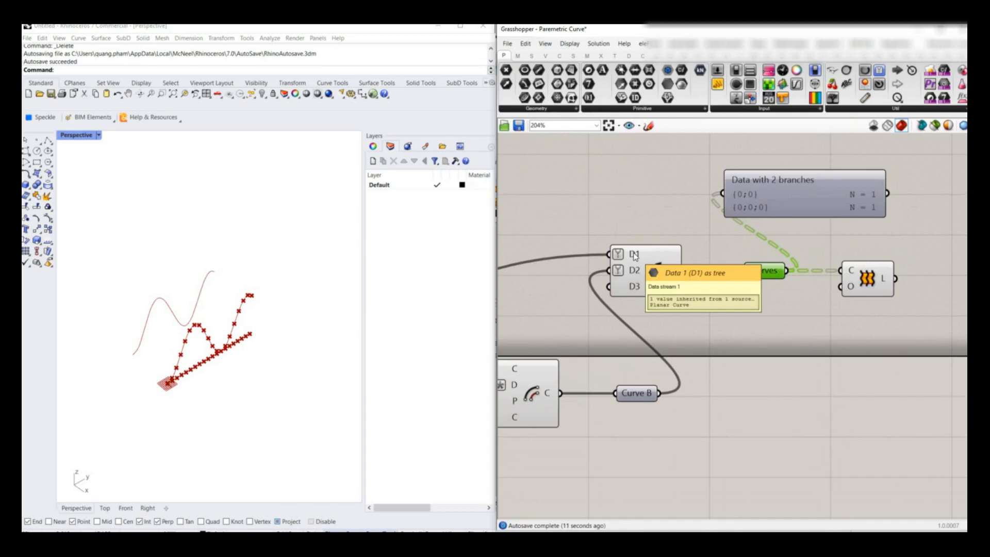
Add a Param Viewer above Curve A and feed it with Curve A to inspect its data structure
scroll(828, 244, down, 2)
click(832, 97)
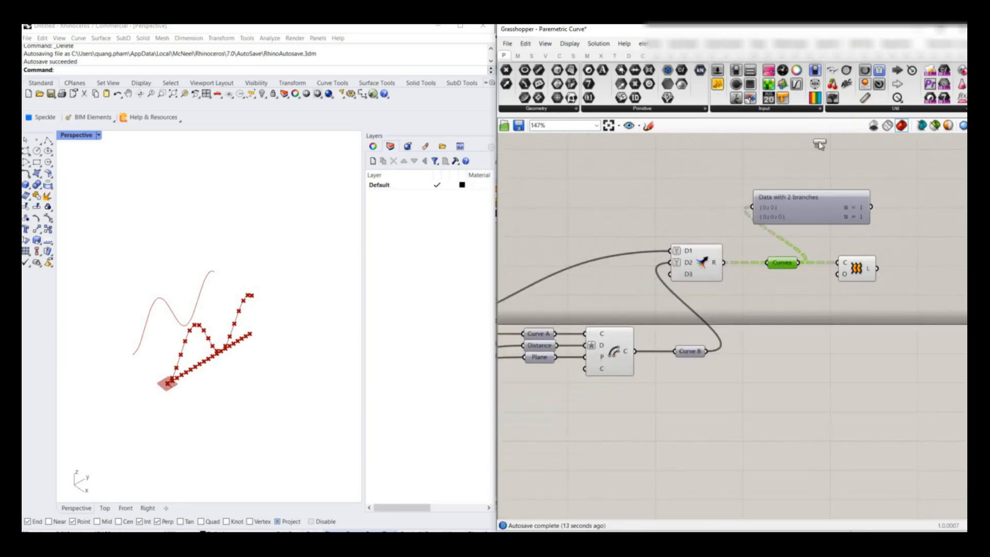
scroll(768, 227, down, 4)
scroll(596, 256, up, 3)
click(584, 248)
drag(531, 300, 534, 248)
mouse_move(586, 246)
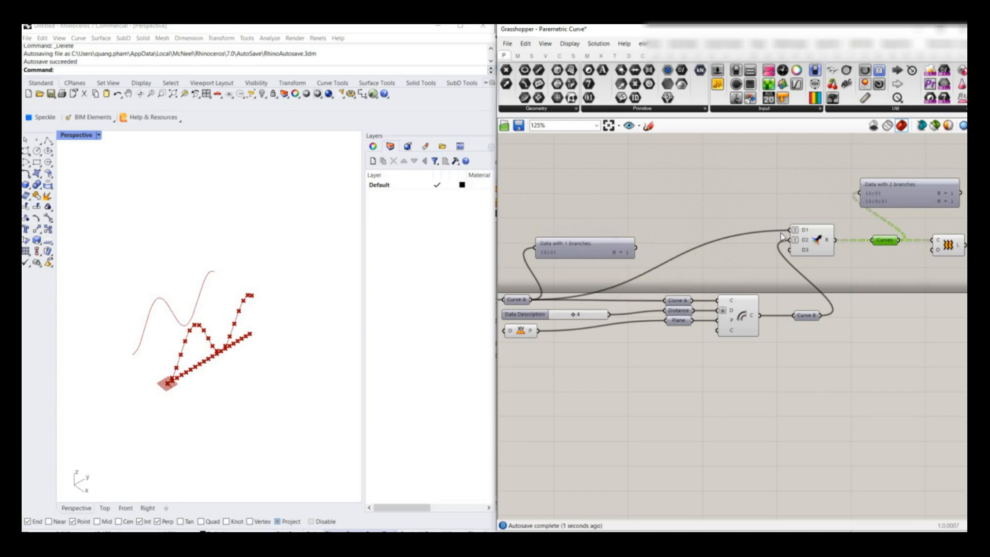
Place a Param Viewer below Curve B, connect Curve B to it, and compare its branch path with the Merge inputs
click(831, 98)
click(845, 344)
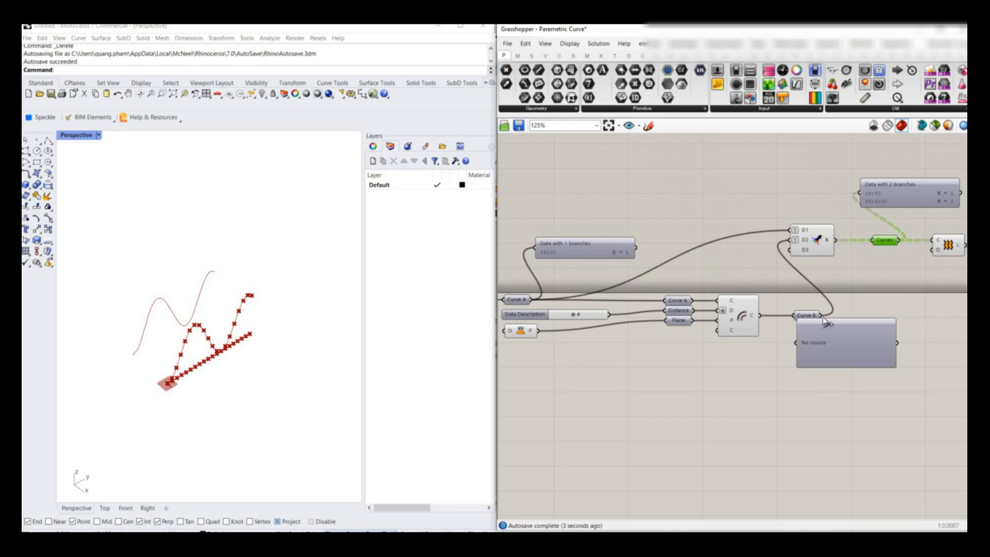
drag(821, 315, 846, 344)
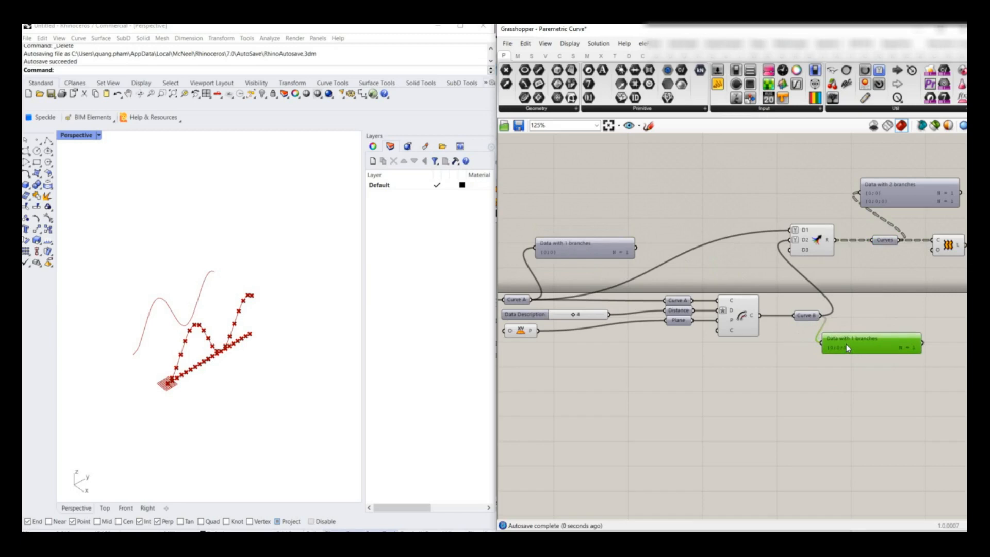
mouse_move(807, 244)
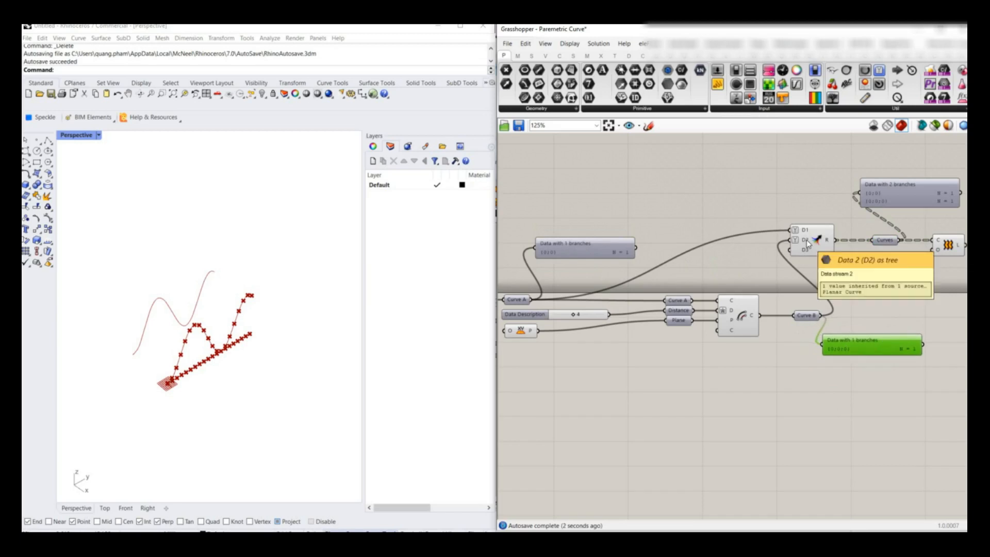
scroll(807, 244, up, 2)
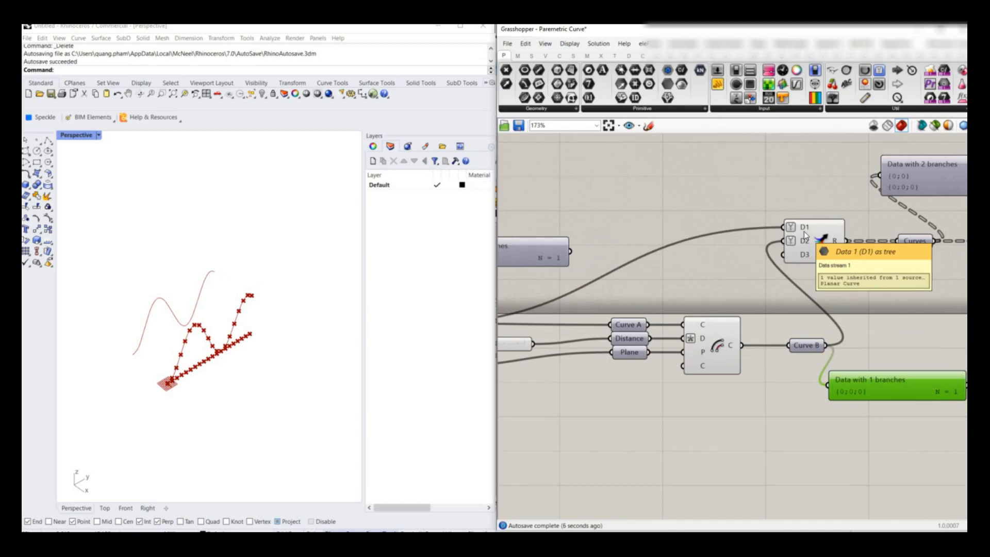
scroll(805, 235, down, 2)
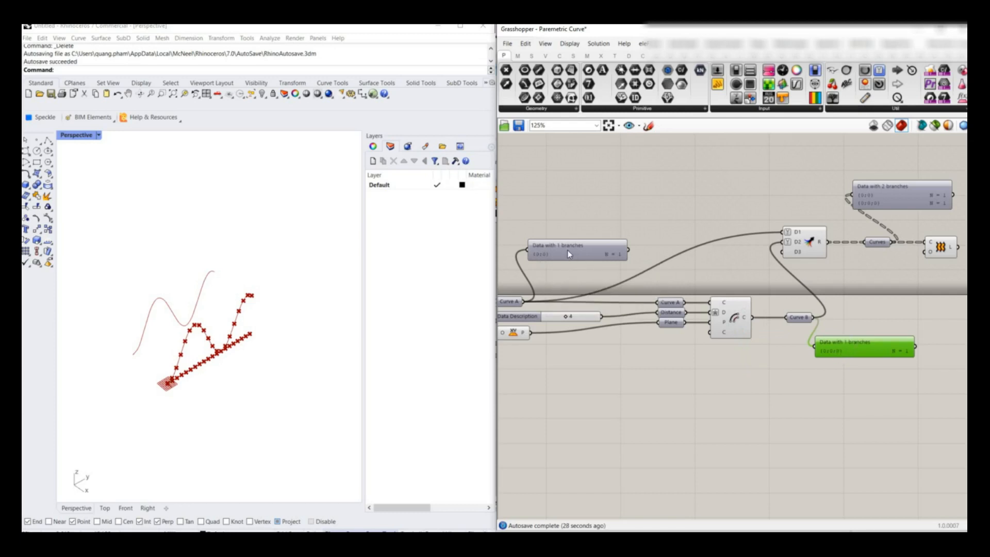
Delete the Param Viewer connected to Curve A
click(583, 257)
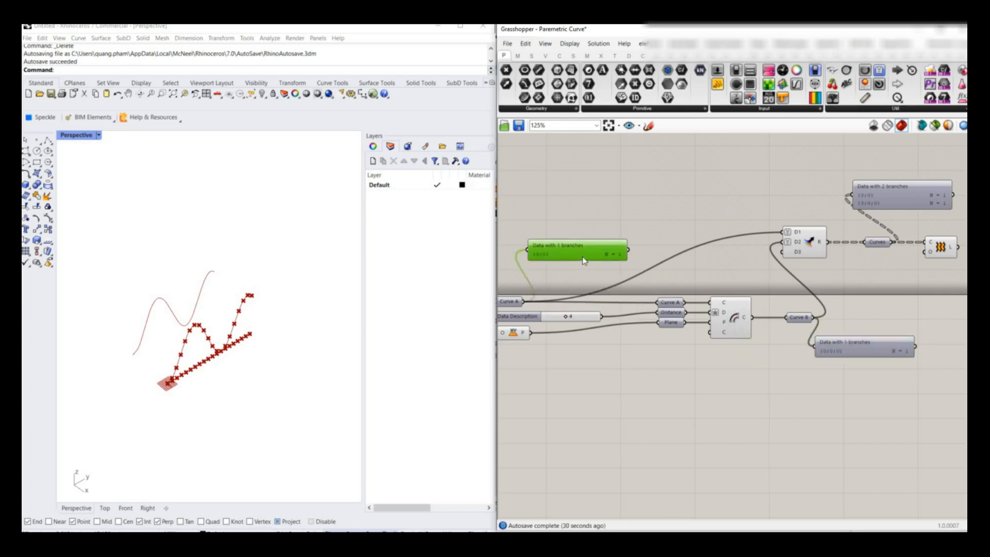
key(Delete)
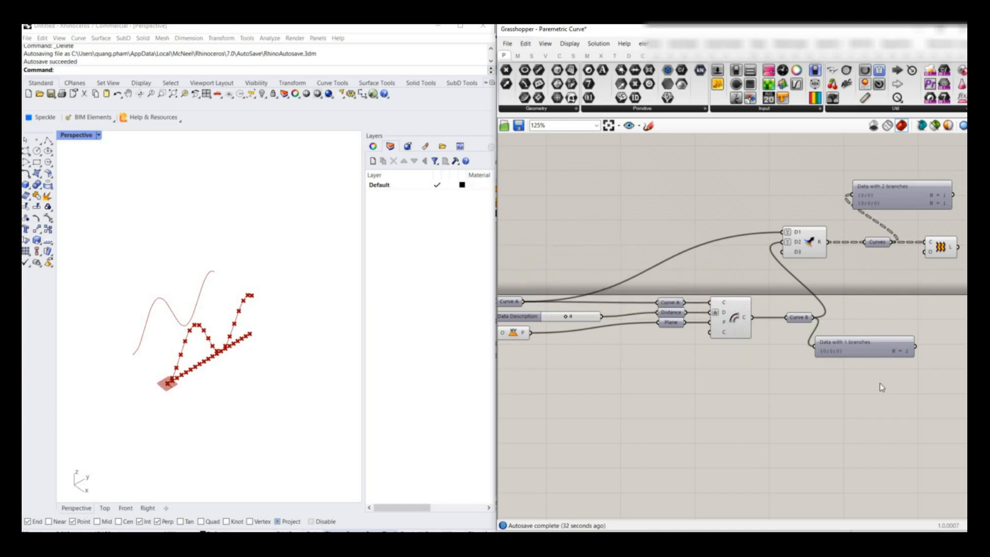
Delete the Param Viewer connected to Curve B and flatten the Curves parameter that feeds the Loft
click(868, 354)
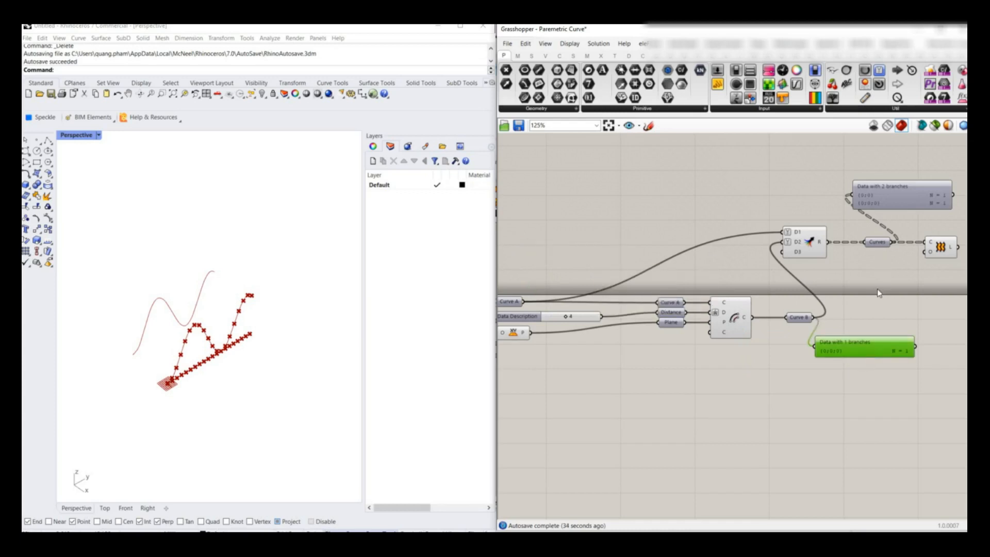
key(Delete)
click(876, 242)
right_click(877, 242)
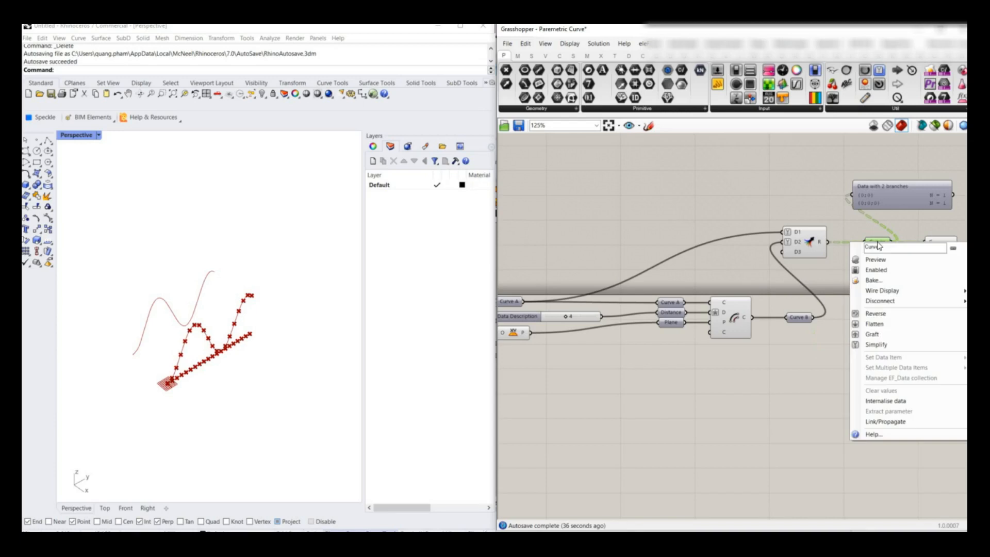
click(870, 334)
right_drag(870, 323, 829, 342)
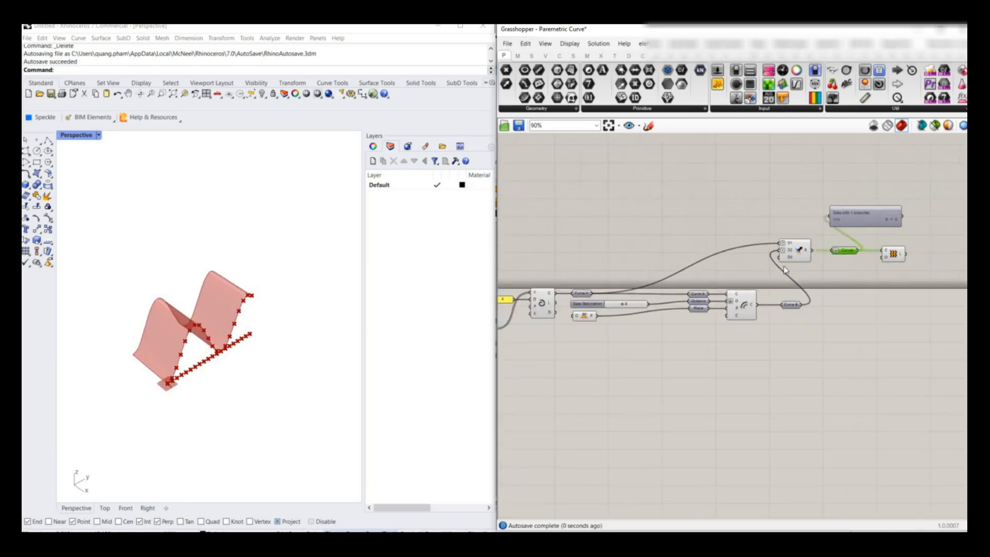
Examine the flattened Curves data structure in its Param Viewer and the surface preview of the Loft component
click(867, 221)
right_drag(840, 259, 815, 264)
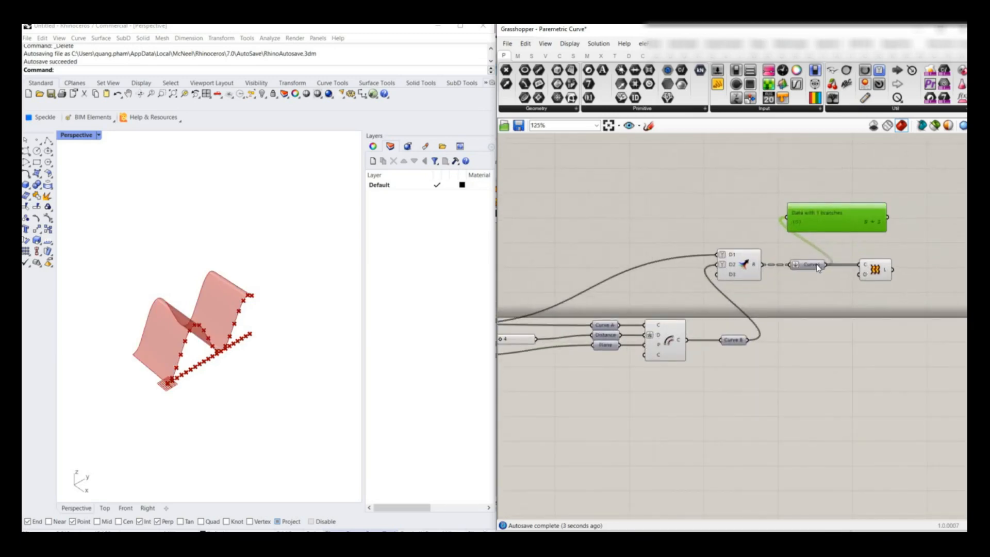
click(815, 264)
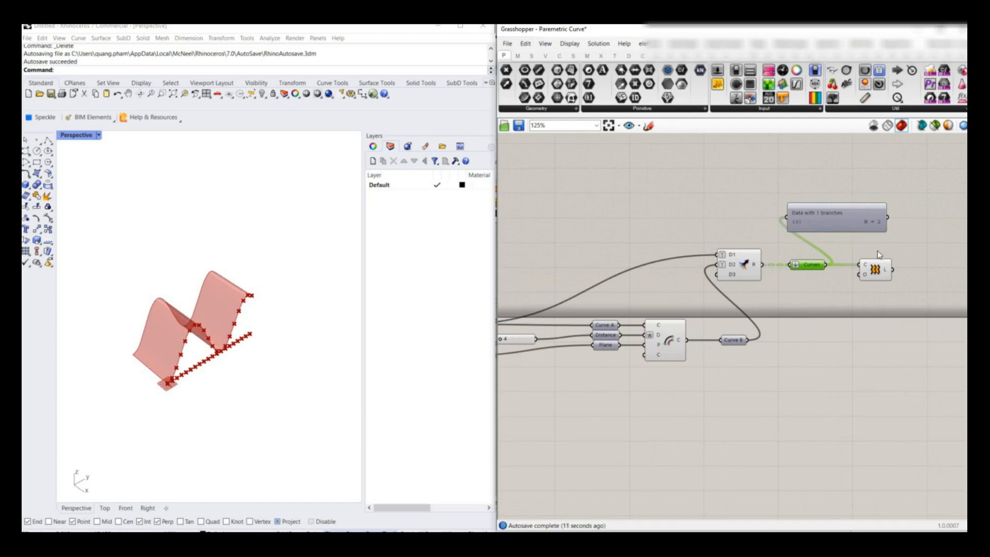
scroll(891, 225, up, 2)
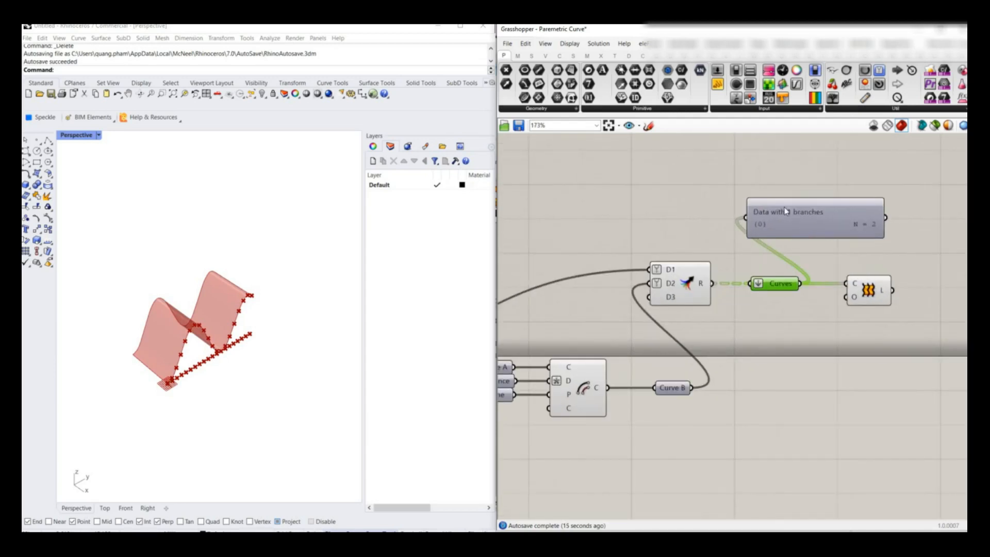
click(815, 215)
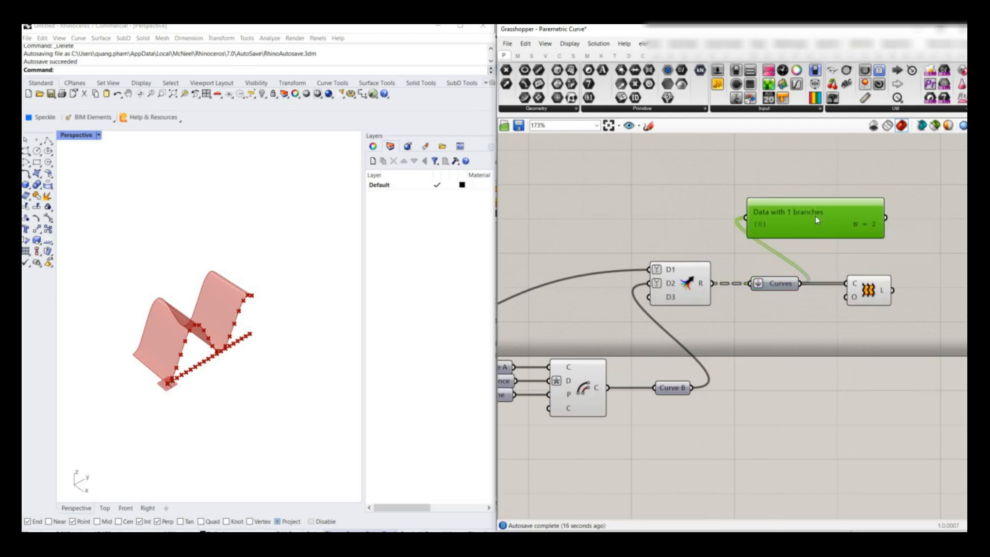
click(869, 291)
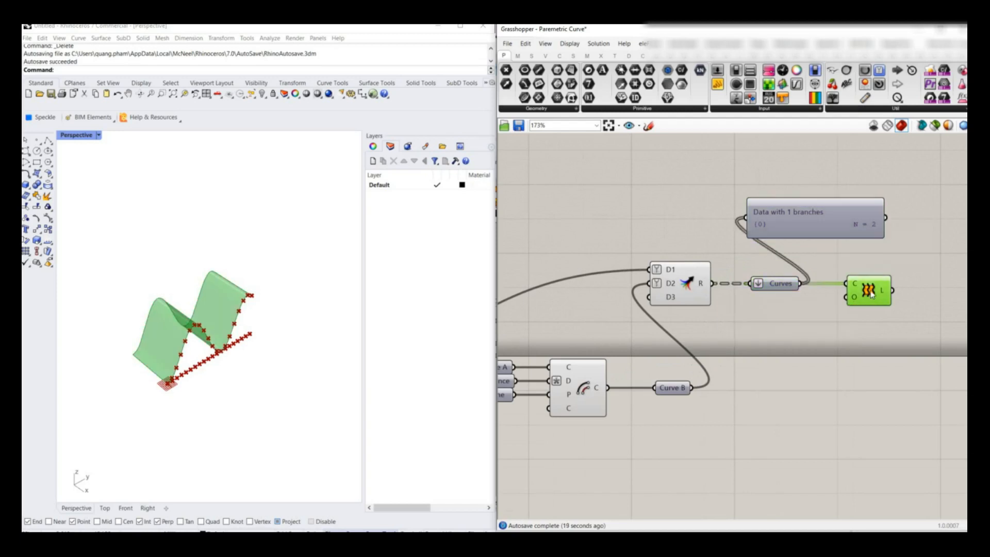
click(779, 284)
key(ctrl+v)
drag(782, 291, 836, 296)
scroll(783, 319, down, 2)
click(855, 300)
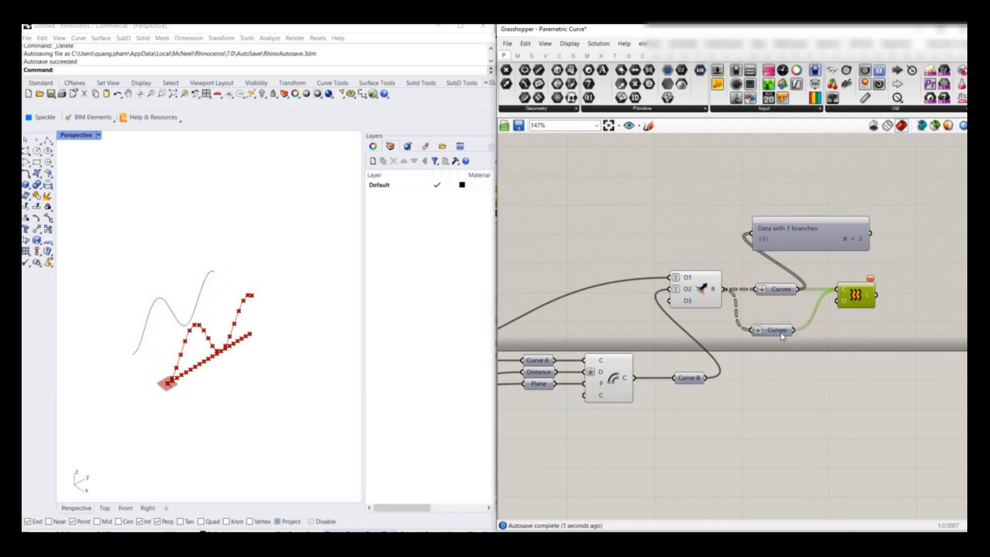
drag(780, 332, 786, 327)
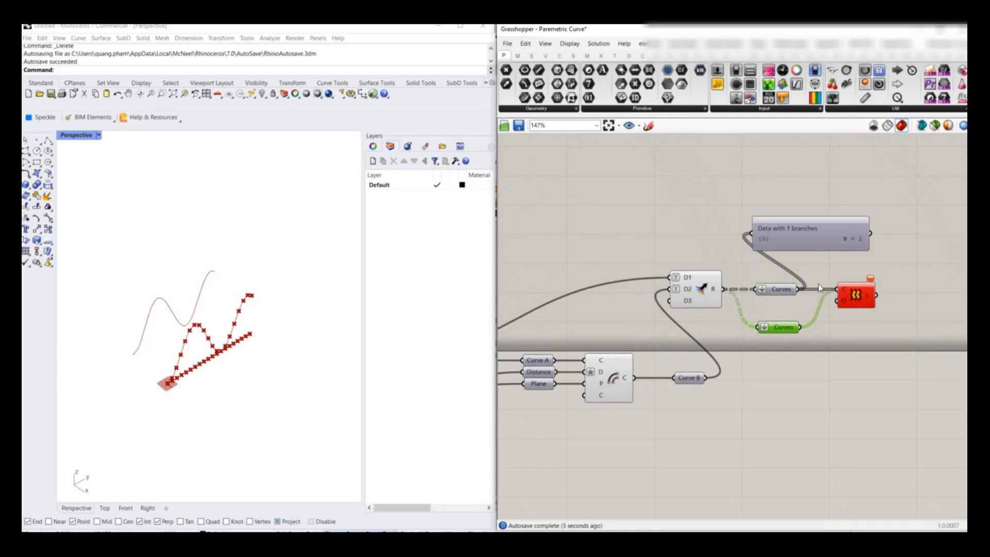
key(Delete)
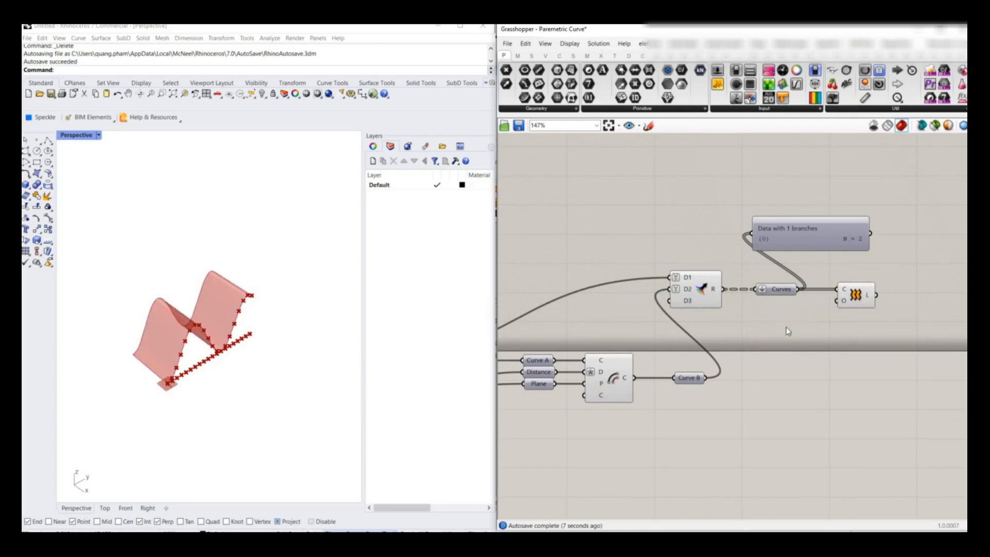
Restrict the viewport preview to selected components, check it with the Loft selected, and save the definition
click(851, 298)
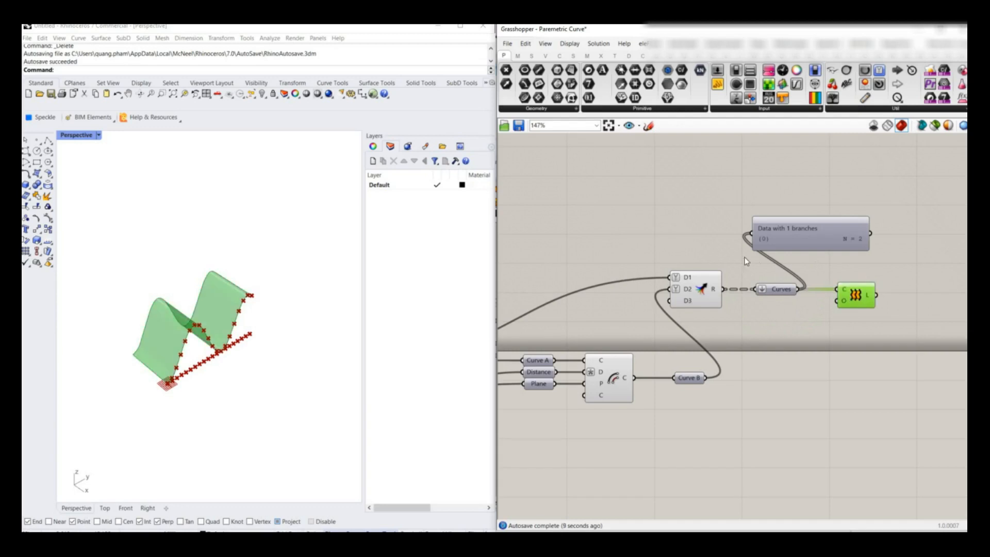
click(256, 337)
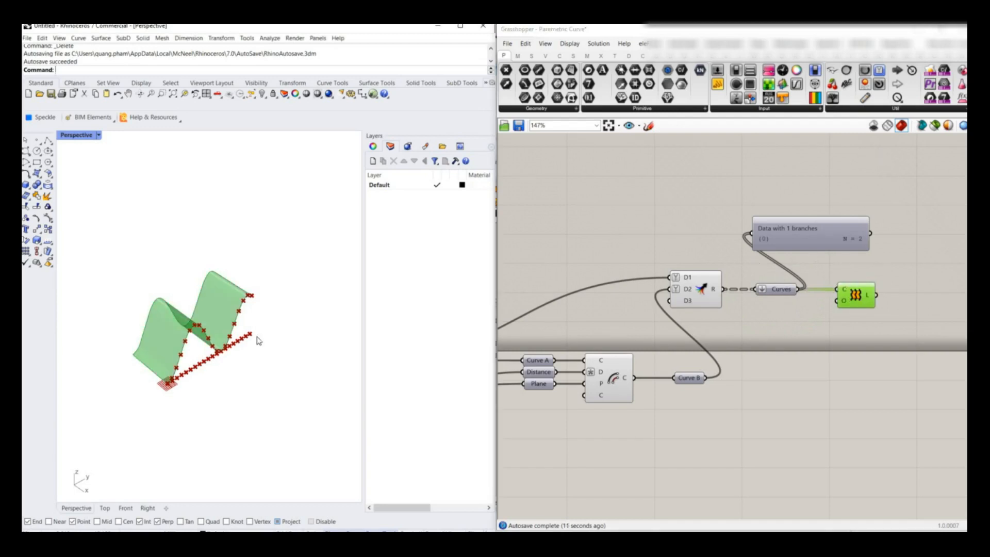
click(933, 128)
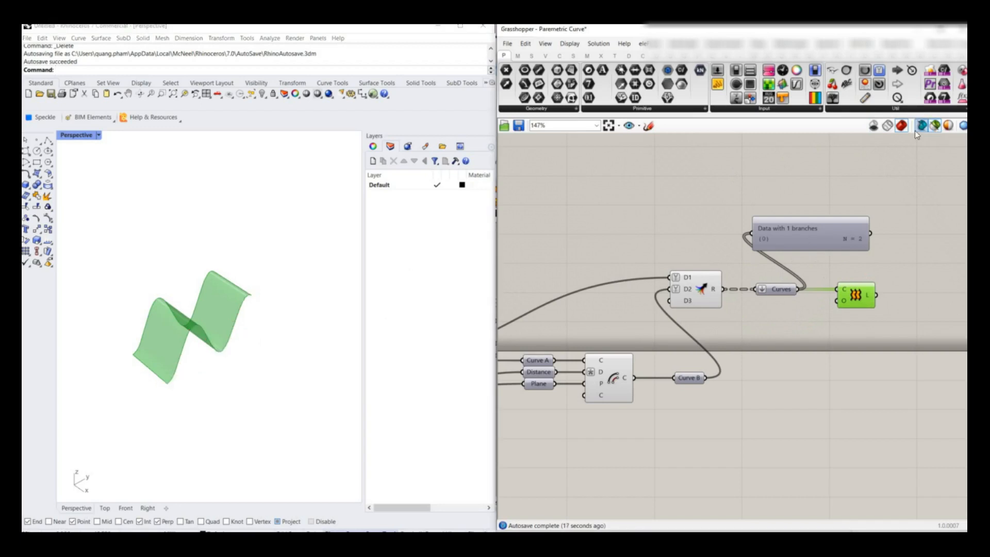
click(762, 216)
click(856, 294)
middle_click(856, 293)
scroll(827, 204, down, 3)
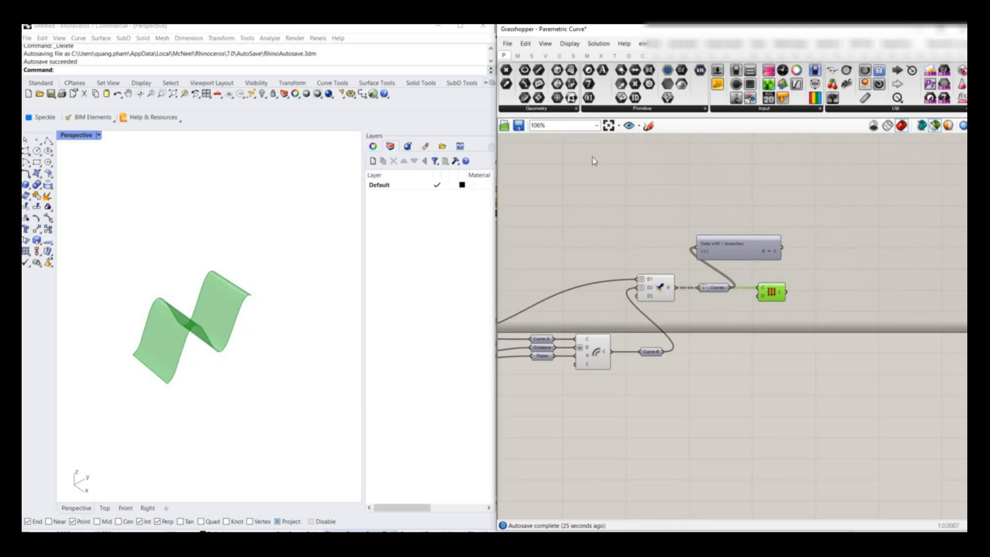
click(520, 125)
click(824, 238)
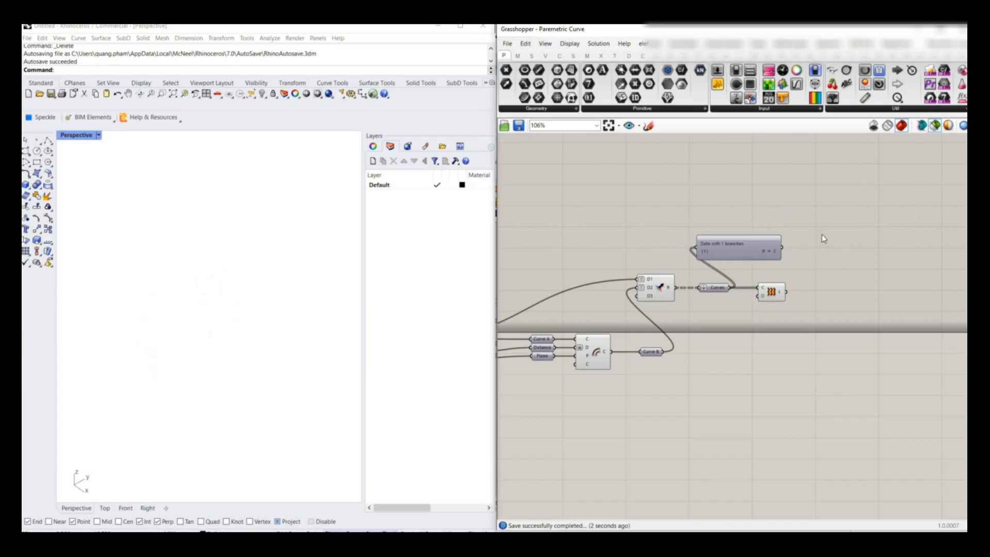
Add a Bake Objects (R6) component beyond the Loft and connect the Loft output to its G input
double_click(822, 234)
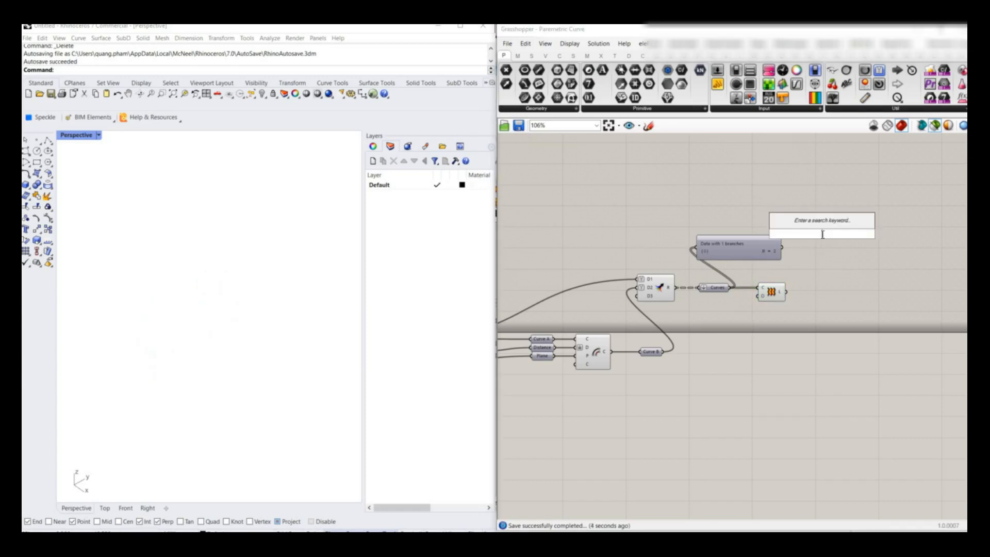
text(bake)
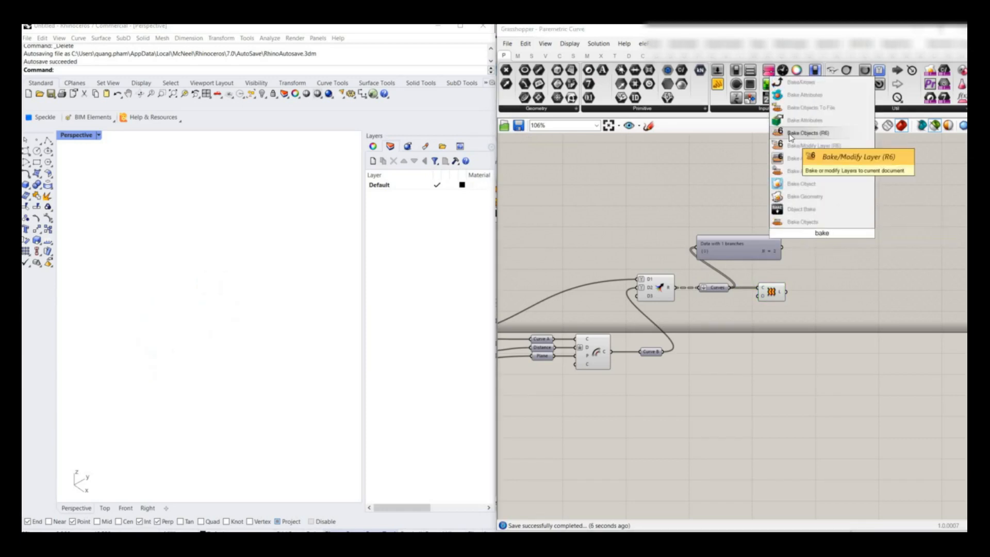
click(804, 132)
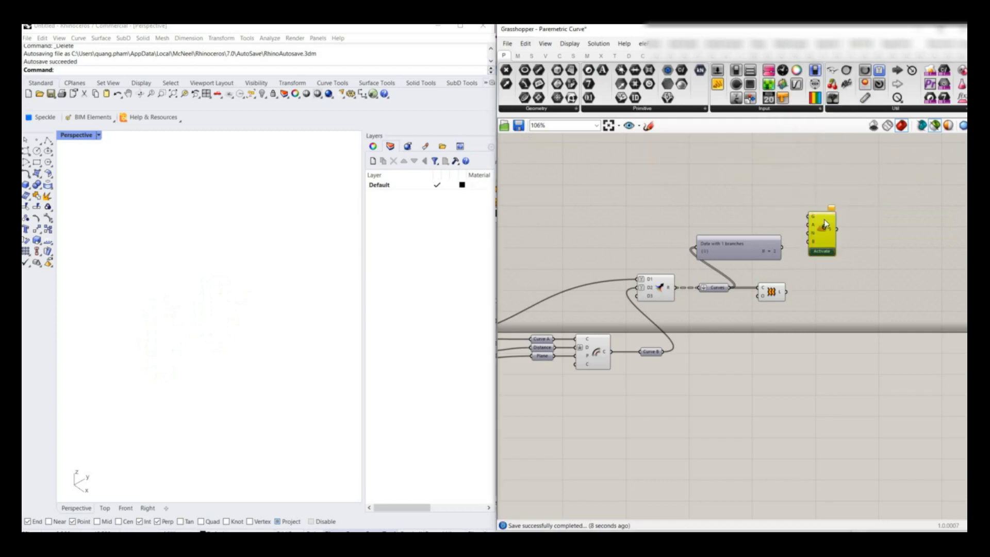
drag(828, 234, 879, 235)
drag(786, 292, 871, 337)
scroll(868, 226, up, 3)
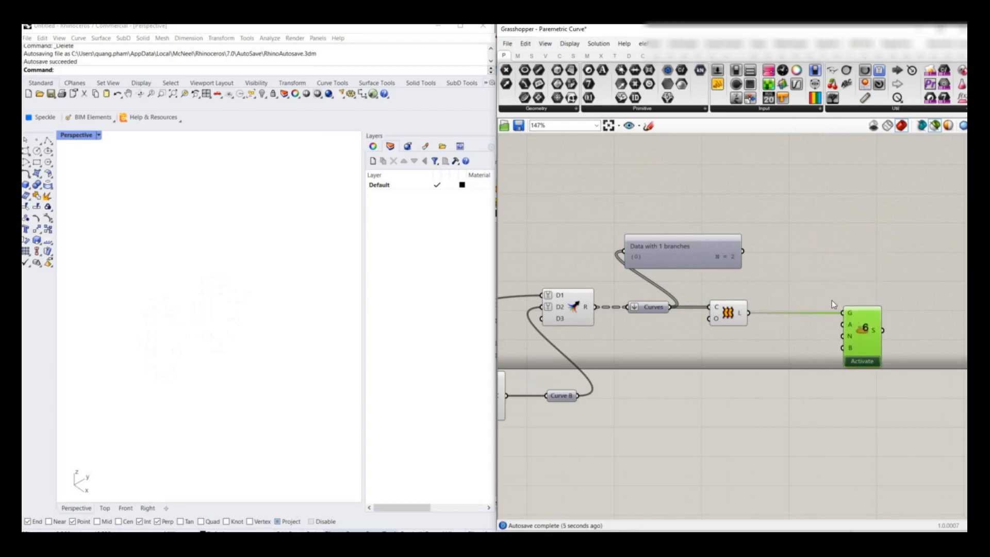
Feed the bake component's N input with a panel reading Surface, and activate the bake of the lofted surface
mouse_move(848, 321)
double_click(772, 347)
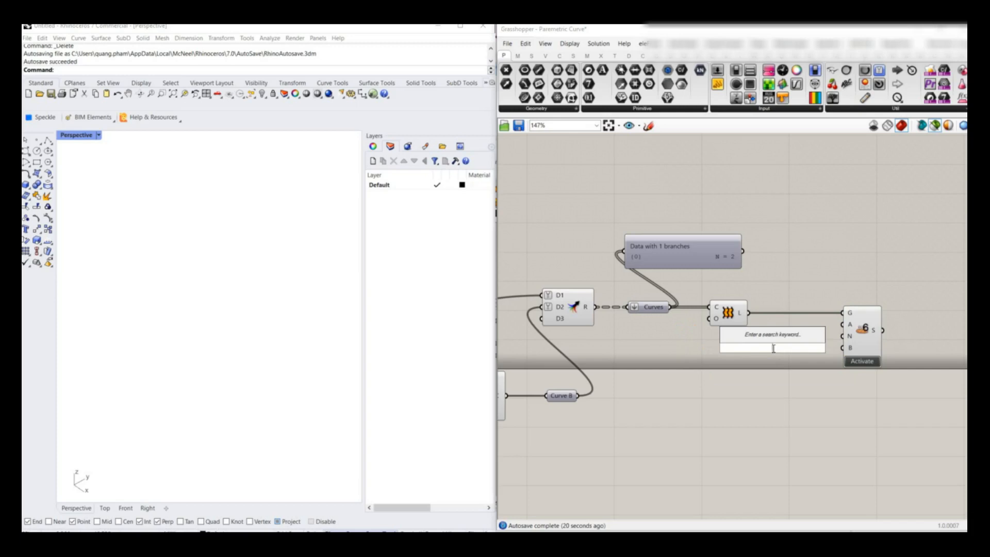
text(//Surfc)
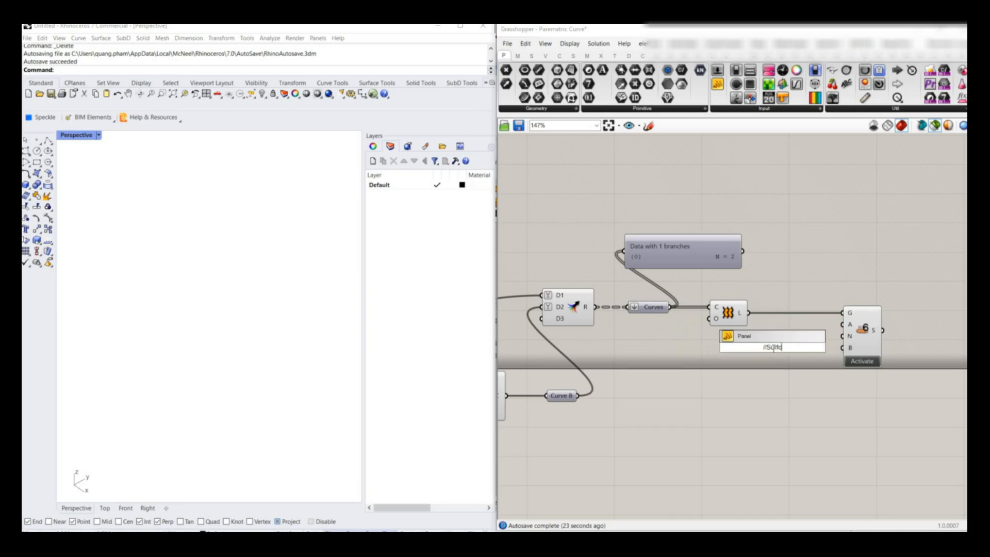
key(BackSpace)
text(ace)
key(Return)
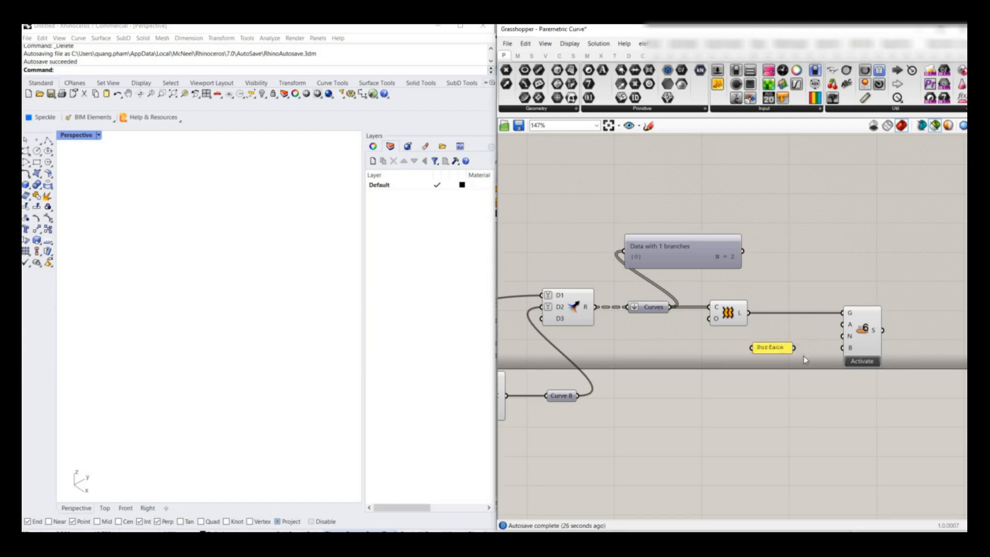
drag(793, 346, 849, 336)
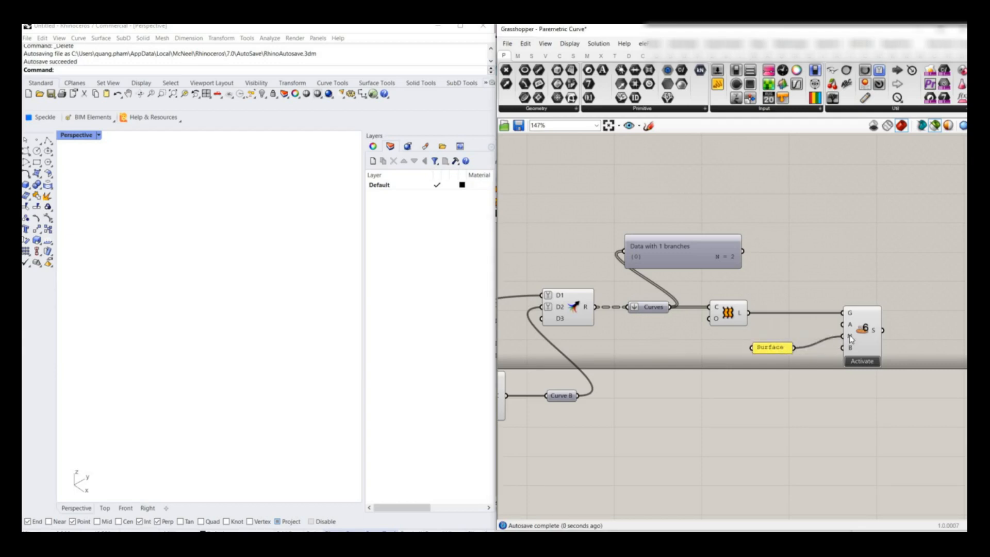
click(860, 362)
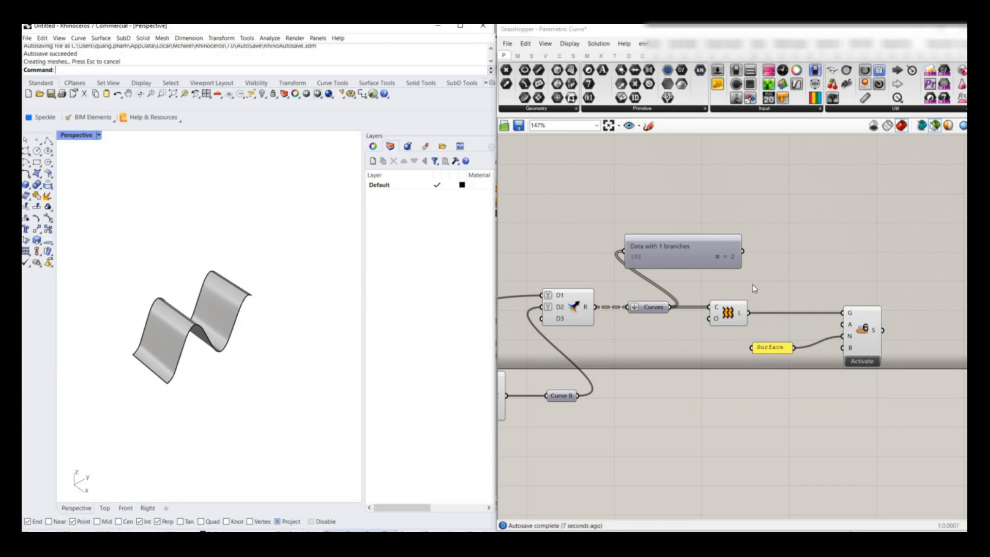
Set the slider feeding the offset's Distance input to 6
scroll(654, 325, down, 2)
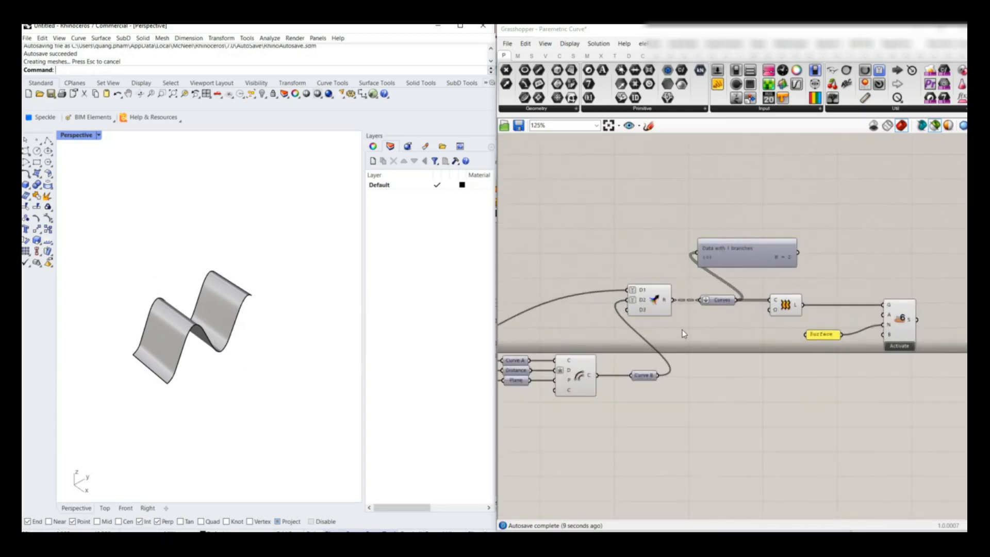
scroll(697, 318, down, 3)
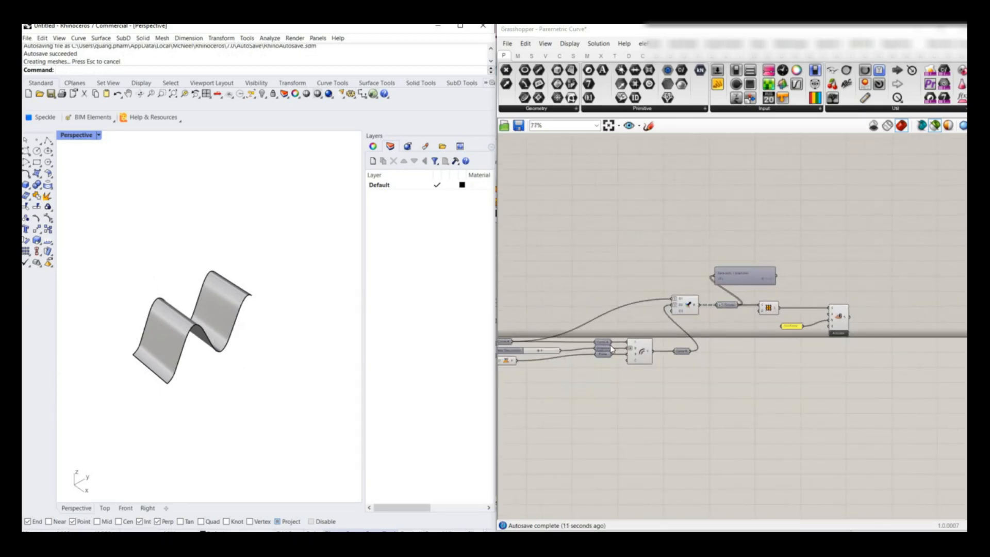
scroll(506, 370, up, 4)
drag(555, 344, 567, 344)
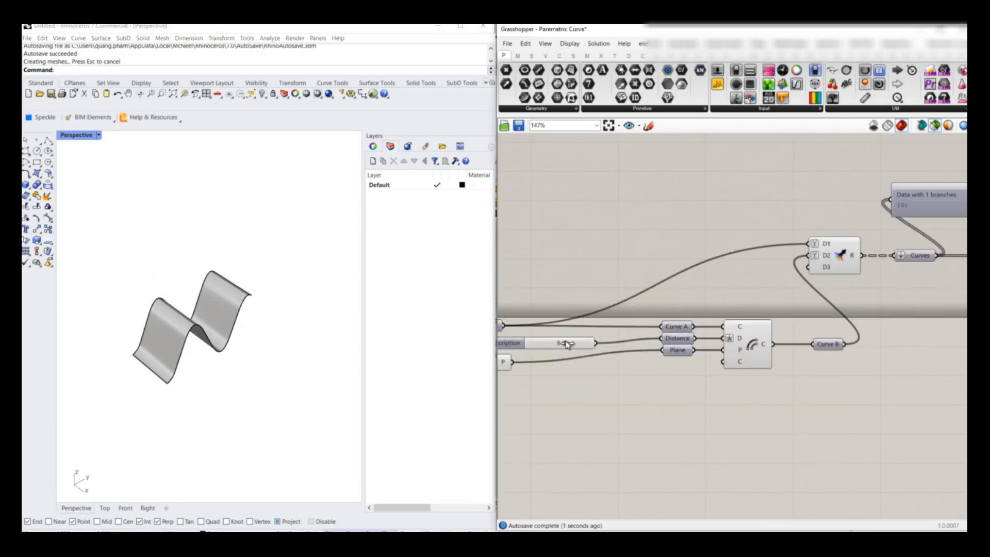
click(754, 336)
Compare the updated Loft preview with the baked surface and bake the Loft again to update the Rhino geometry
right_drag(658, 268, 505, 288)
scroll(670, 286, up, 1)
click(739, 285)
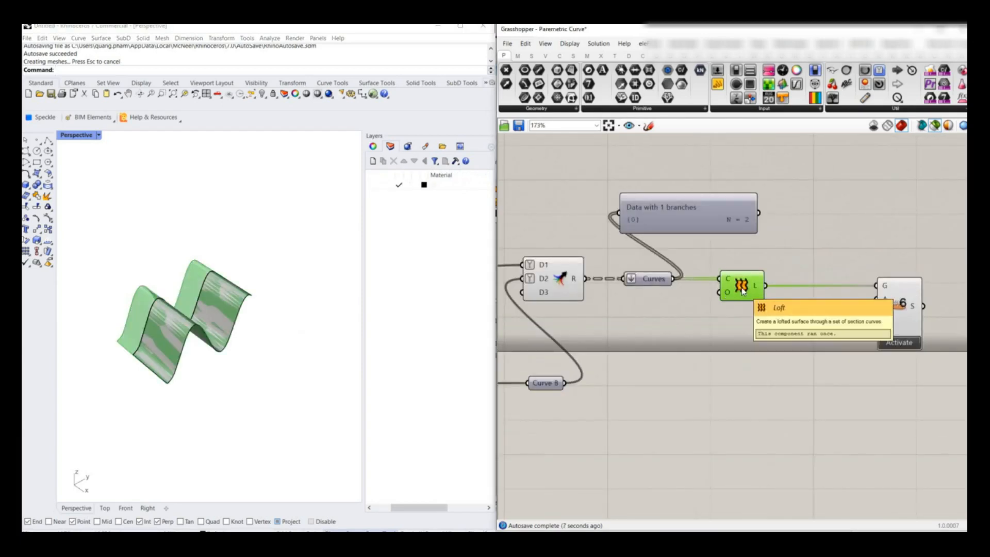
click(845, 246)
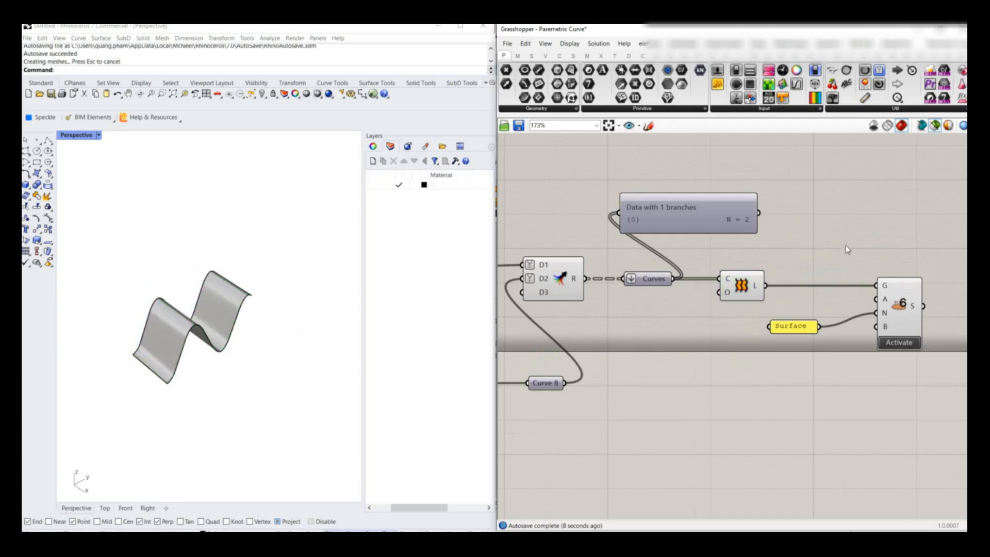
click(758, 295)
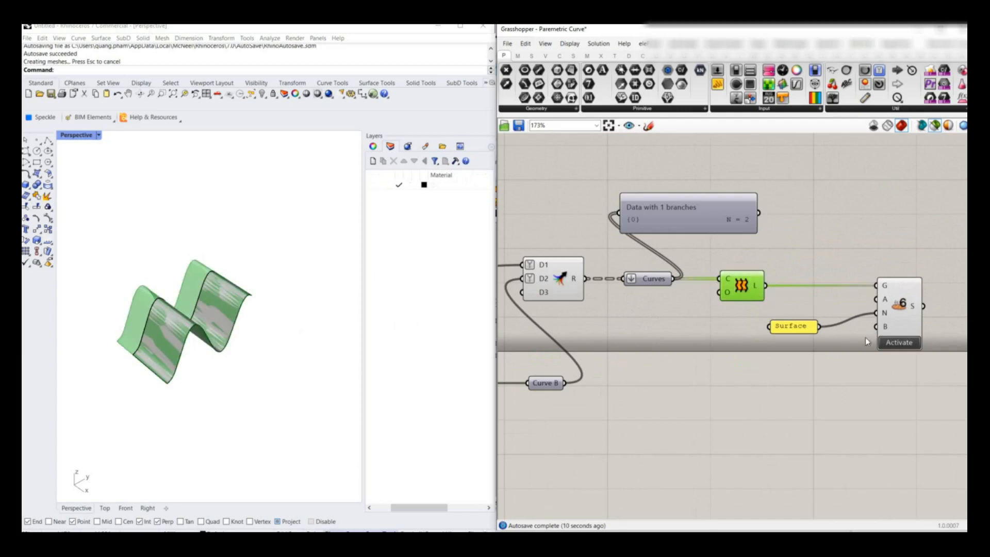
click(902, 342)
click(903, 343)
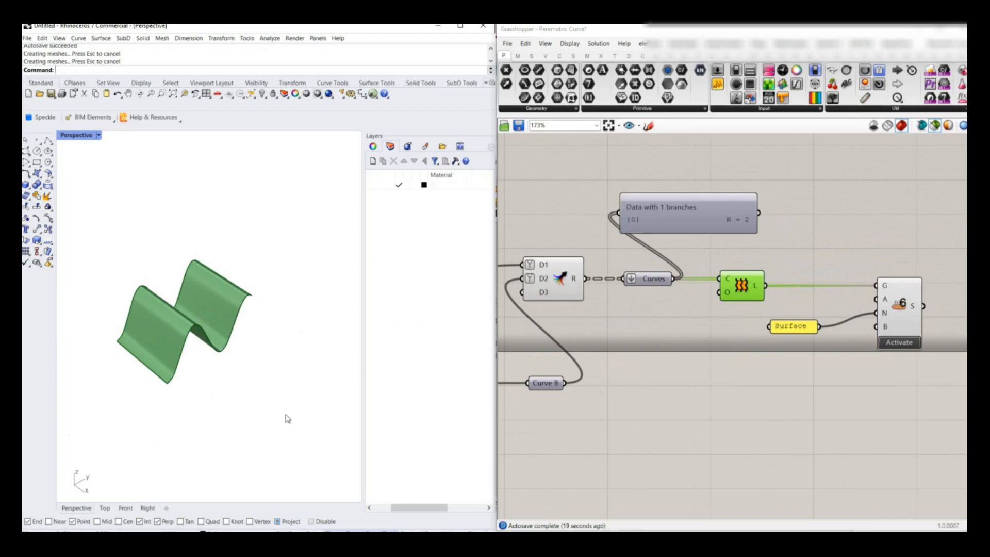
click(630, 310)
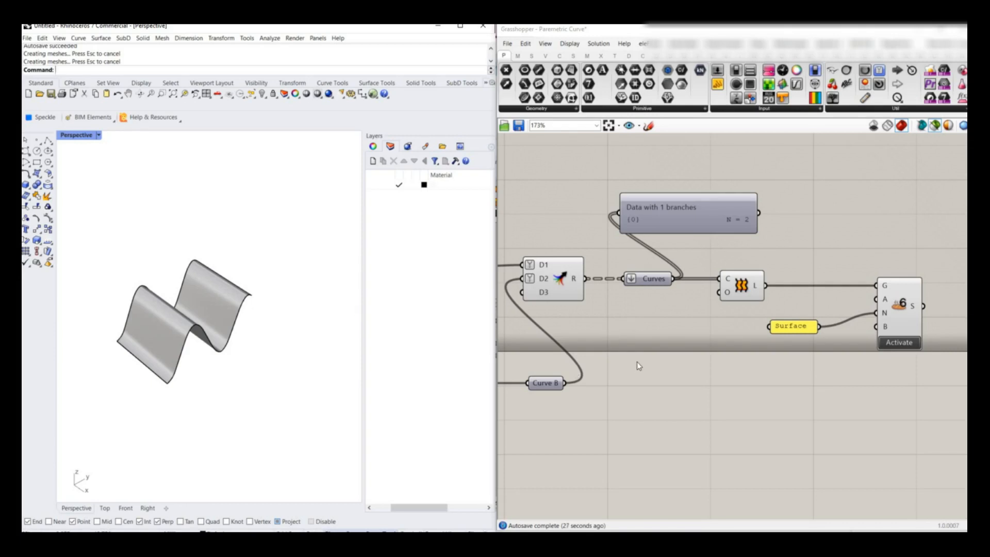
Add a Boolean Toggle set to True and connect it to the bake component's B input
drag(794, 328, 782, 321)
double_click(741, 350)
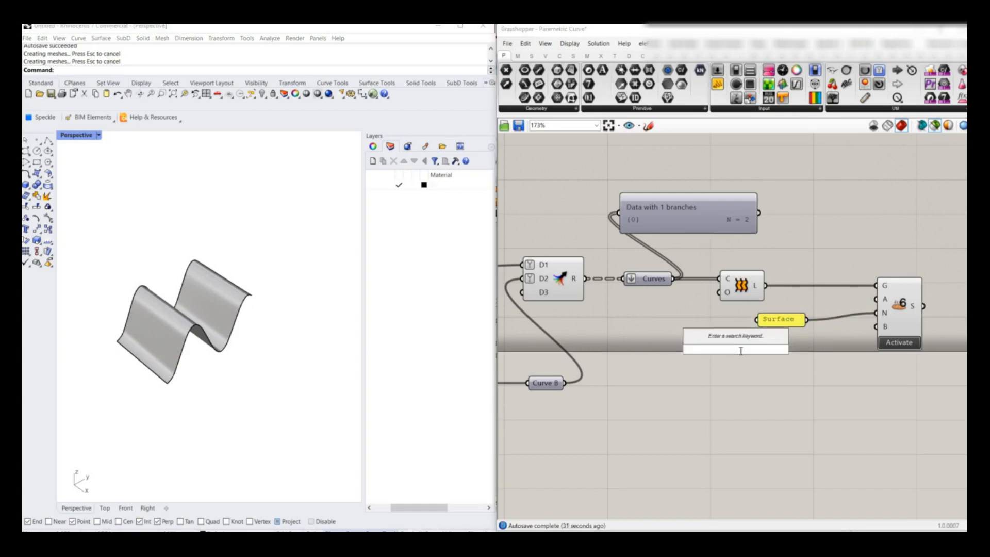
text(boo)
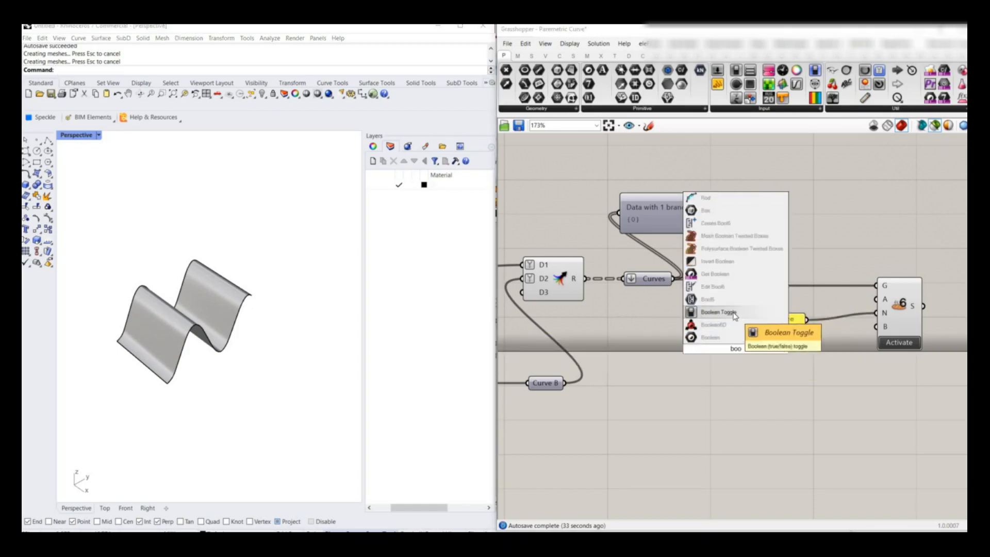
click(734, 313)
double_click(762, 349)
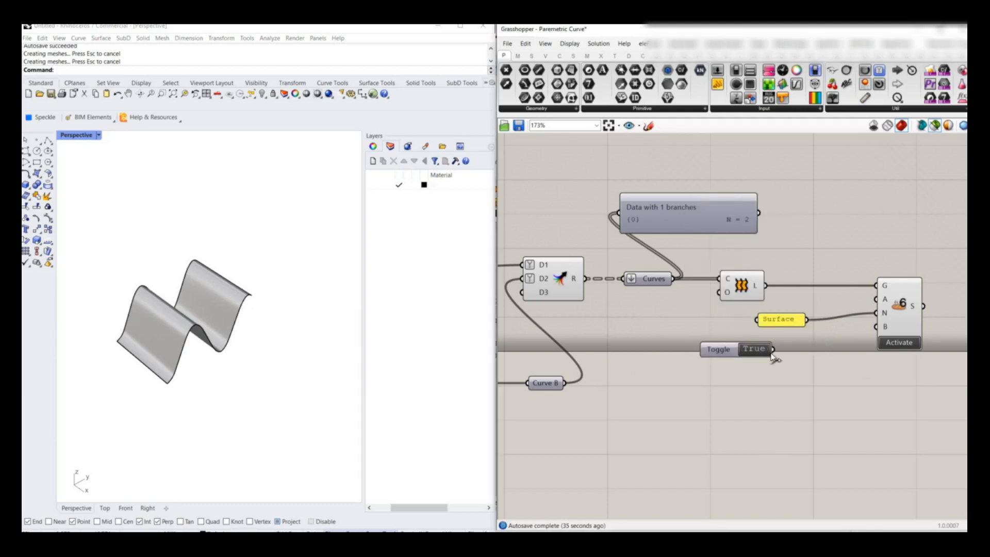
drag(771, 351, 877, 327)
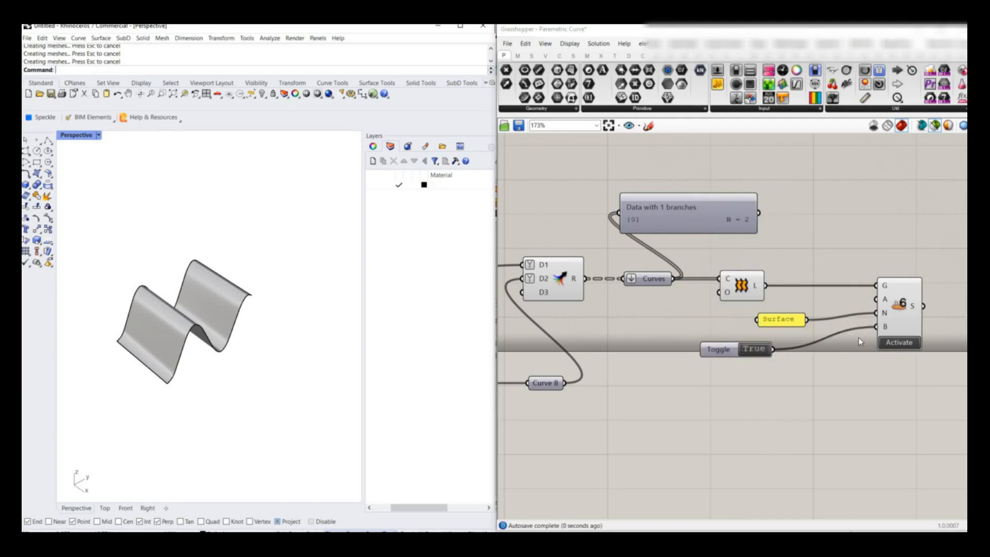
click(894, 314)
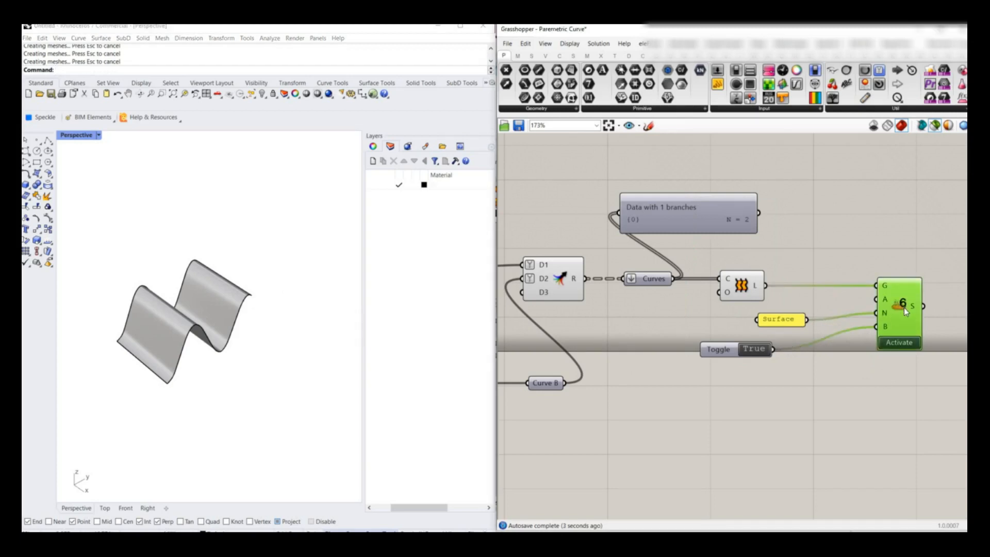
click(903, 356)
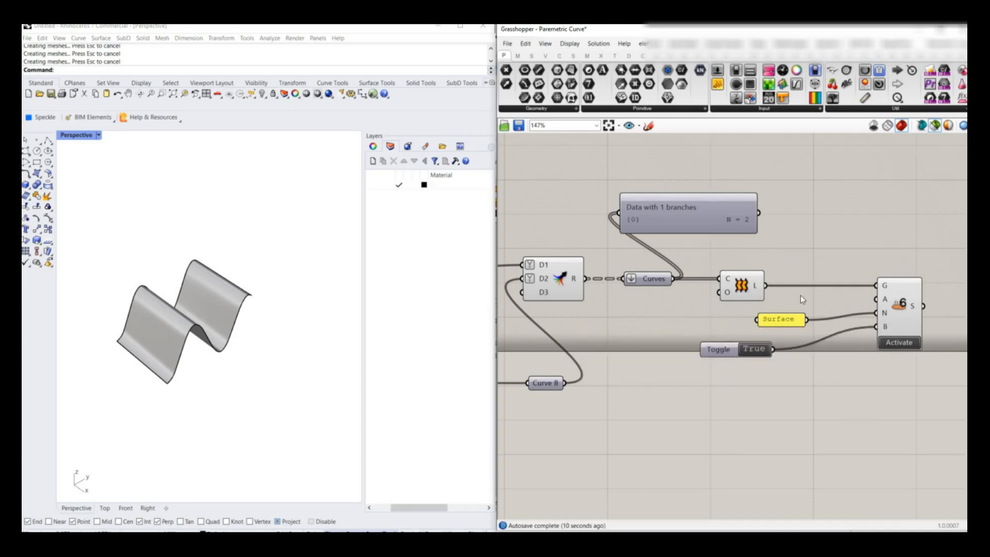
Set the slider feeding the offset's Distance input to 8
scroll(800, 295, down, 4)
scroll(574, 333, up, 3)
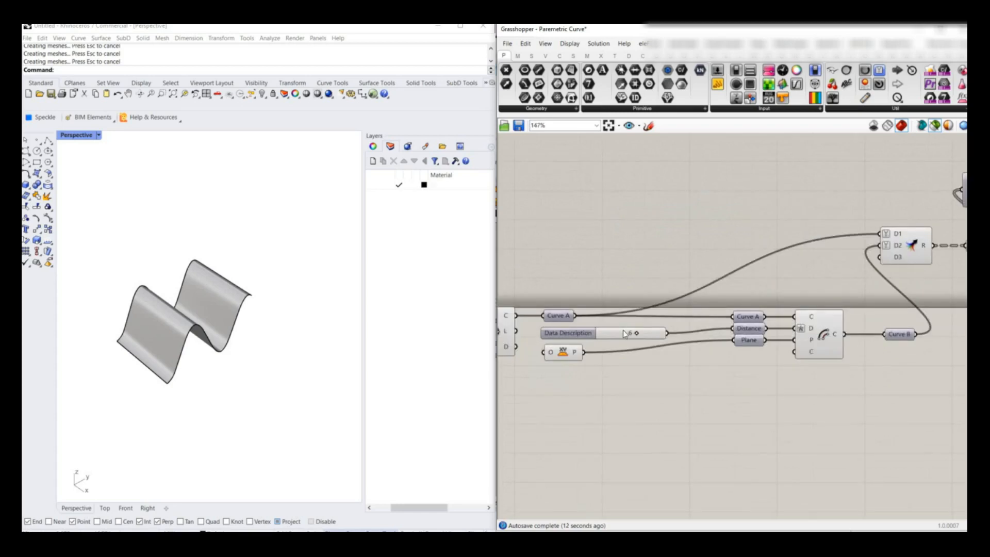
mouse_move(626, 333)
mouse_down()
mouse_move(619, 331)
mouse_move(642, 336)
mouse_up()
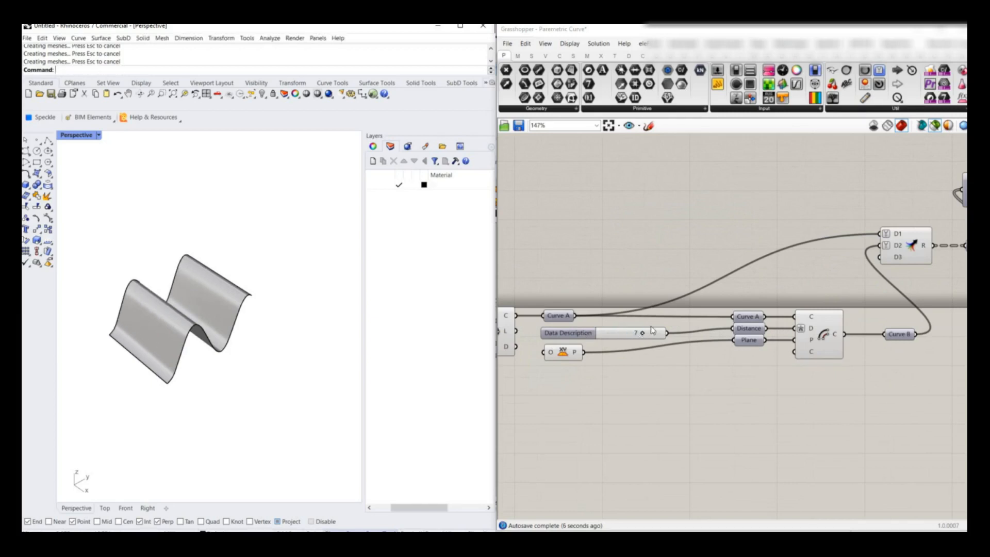
scroll(650, 331, up, 2)
drag(651, 329, 660, 333)
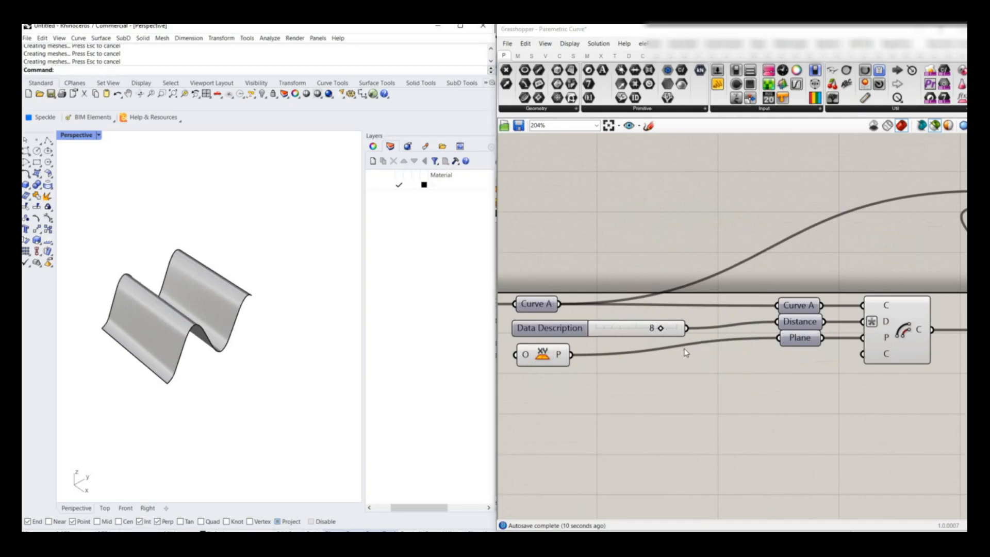
Reshape the Graph Mapper's sine curve so its peaks are slightly lower and its waves closer together
scroll(662, 332, down, 8)
scroll(570, 355, up, 5)
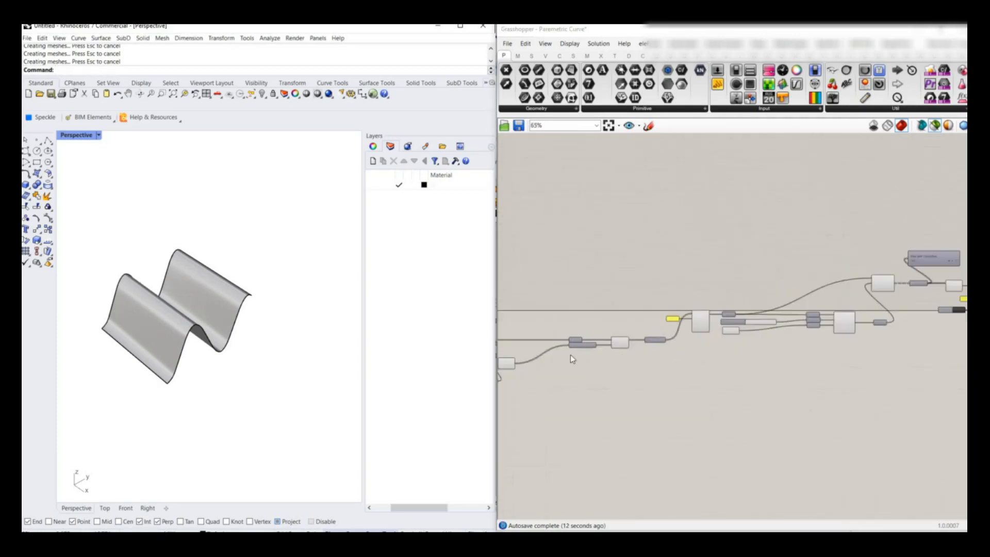
right_drag(617, 362, 726, 348)
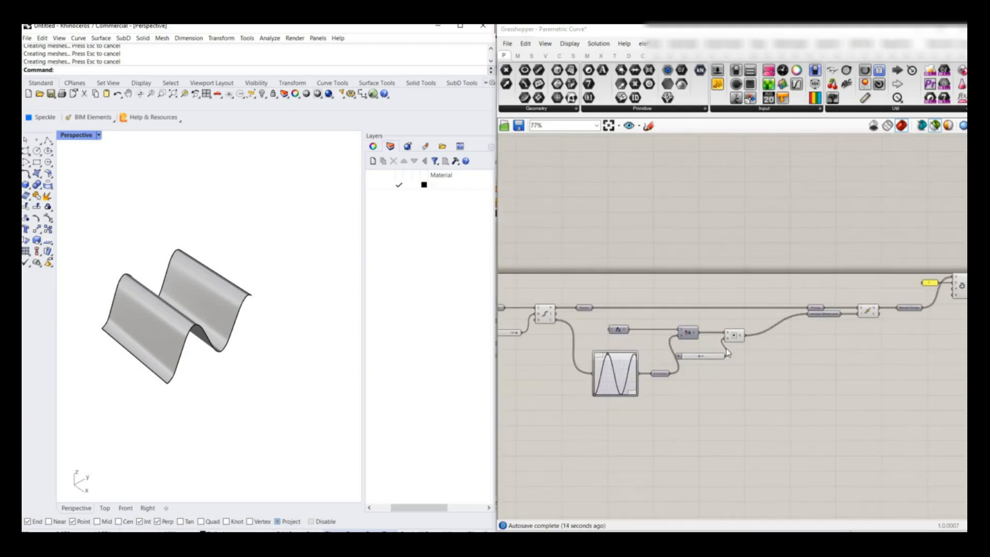
scroll(598, 365, up, 2)
drag(653, 324, 645, 337)
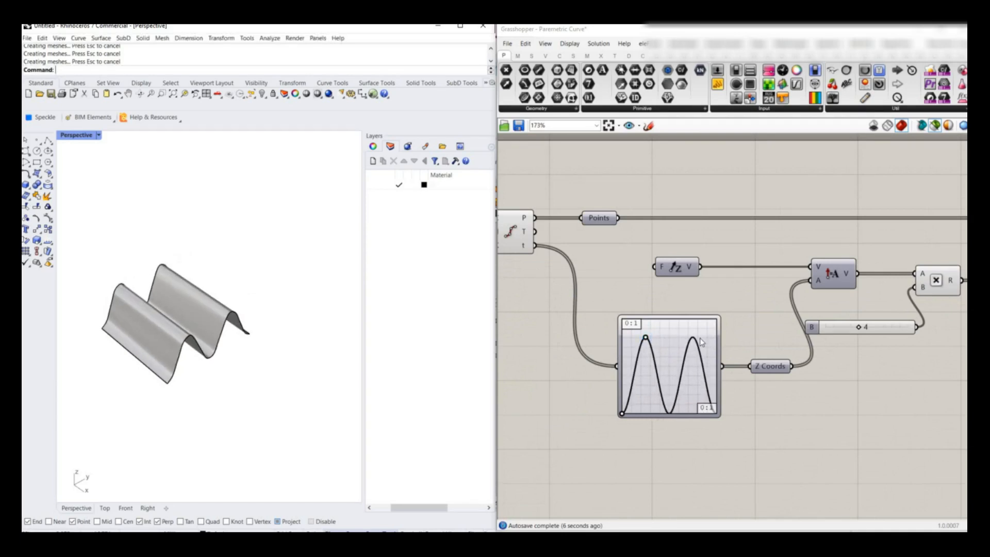
Check the Amplitude slider driving the Unit Y vector and save the Grasshopper definition
scroll(700, 338, down, 4)
scroll(755, 304, up, 4)
scroll(755, 304, down, 4)
scroll(670, 338, up, 4)
mouse_move(696, 395)
mouse_down()
mouse_move(668, 394)
mouse_move(699, 398)
mouse_move(690, 395)
mouse_up()
right_drag(710, 368, 678, 361)
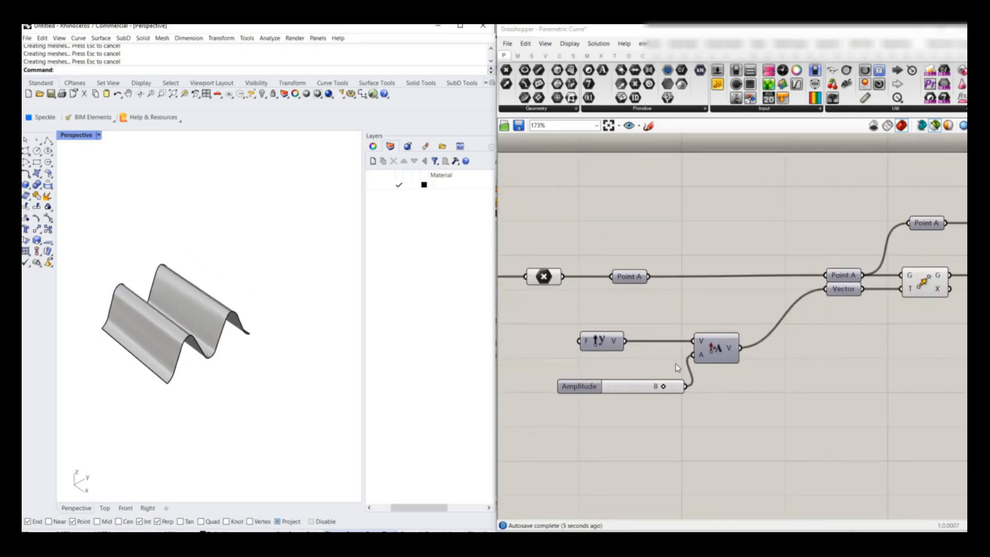
click(645, 387)
right_drag(858, 295, 790, 307)
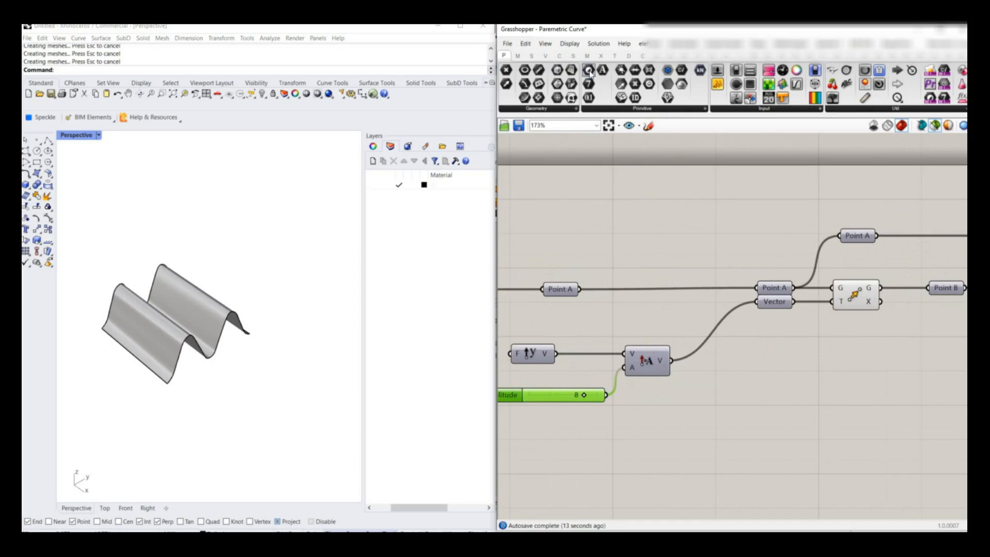
click(519, 126)
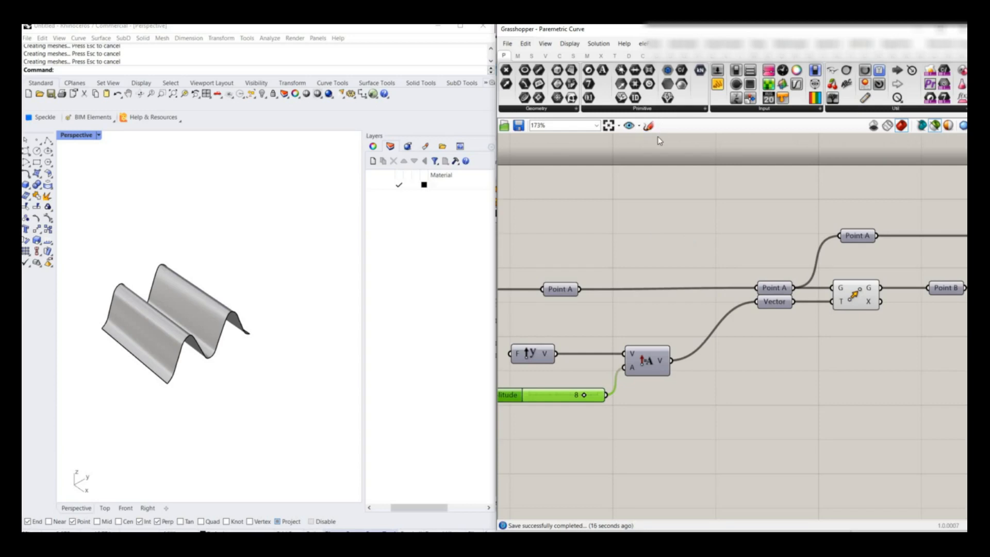
Add a Vector Display component, connecting Point A to its A input and the Y-direction Amplitude output to its V input
click(629, 55)
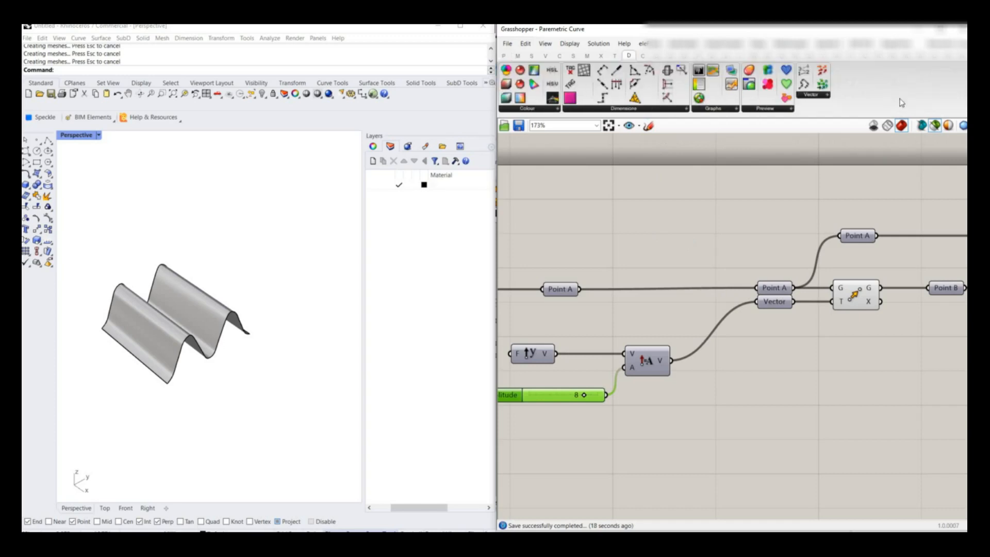
drag(821, 69, 756, 390)
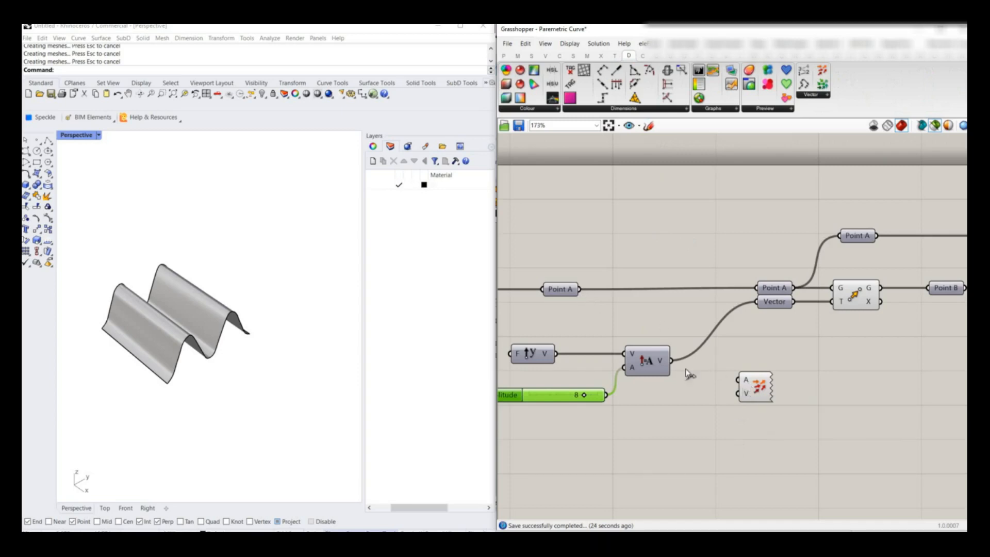
click(767, 394)
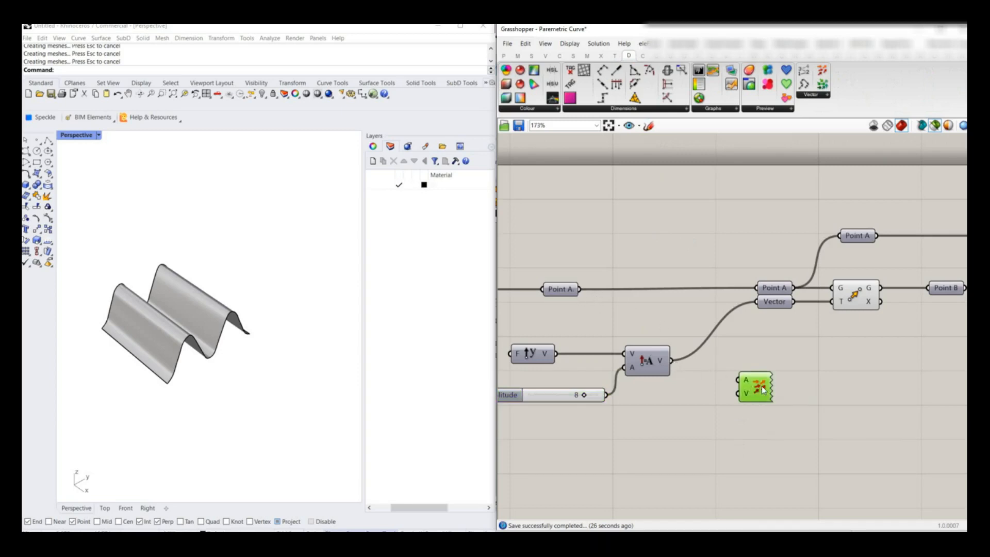
drag(583, 291, 743, 381)
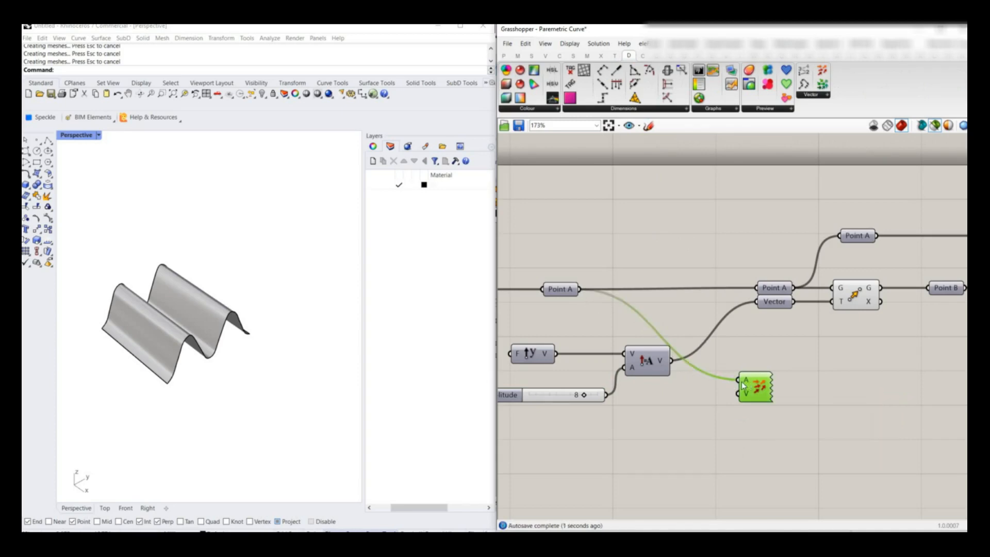
drag(671, 360, 753, 392)
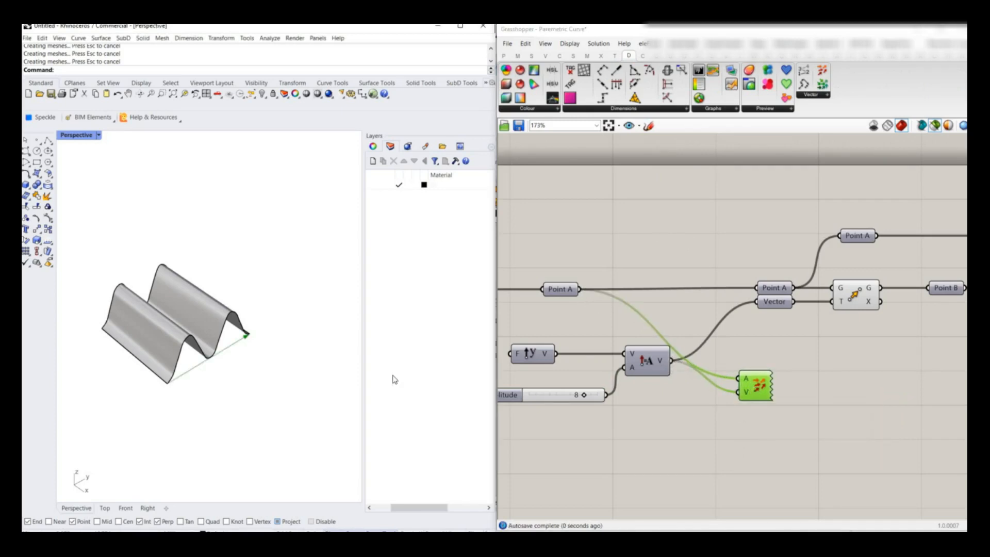
Set the Amplitude slider's maximum to 100 and raise its value to lengthen the base line of the surface
right_drag(559, 392, 575, 387)
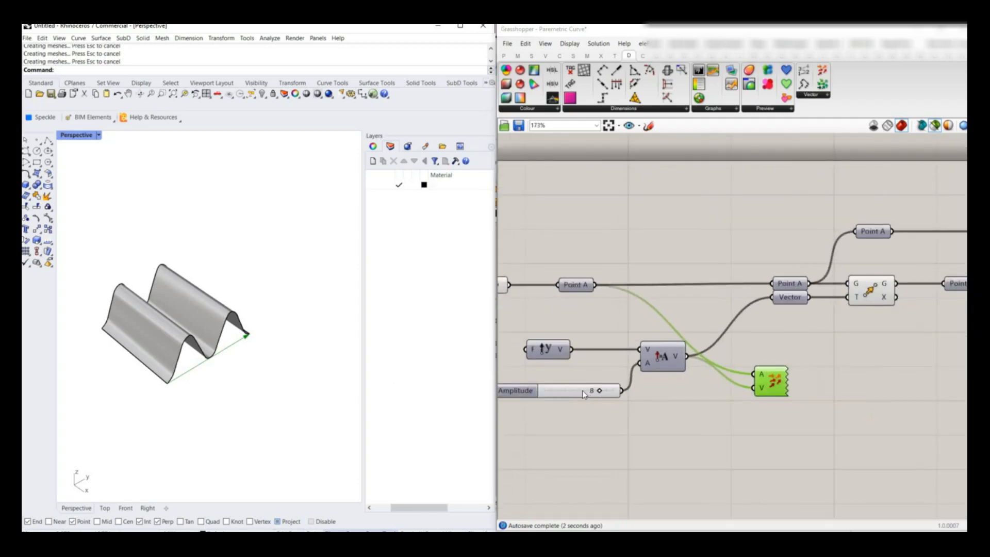
right_click(582, 390)
click(616, 429)
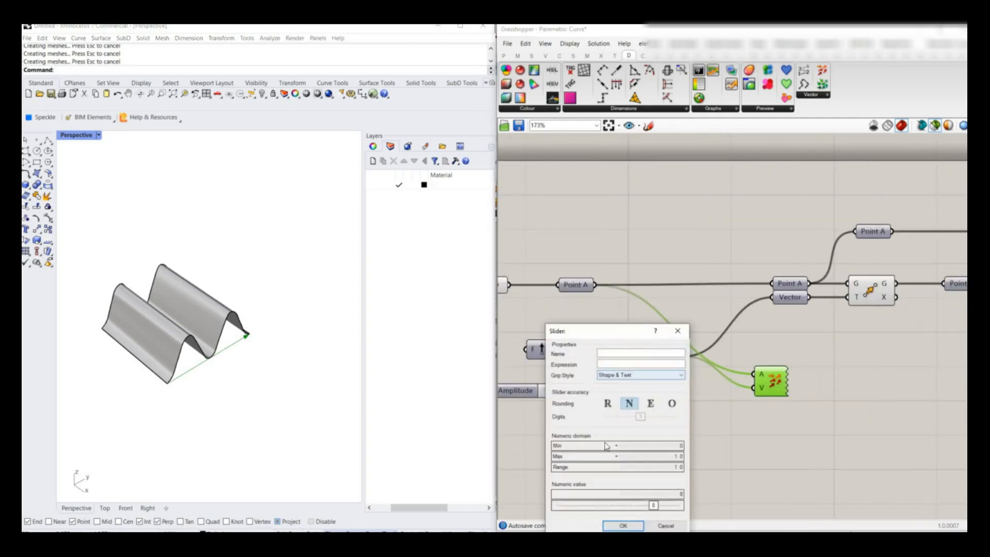
click(679, 457)
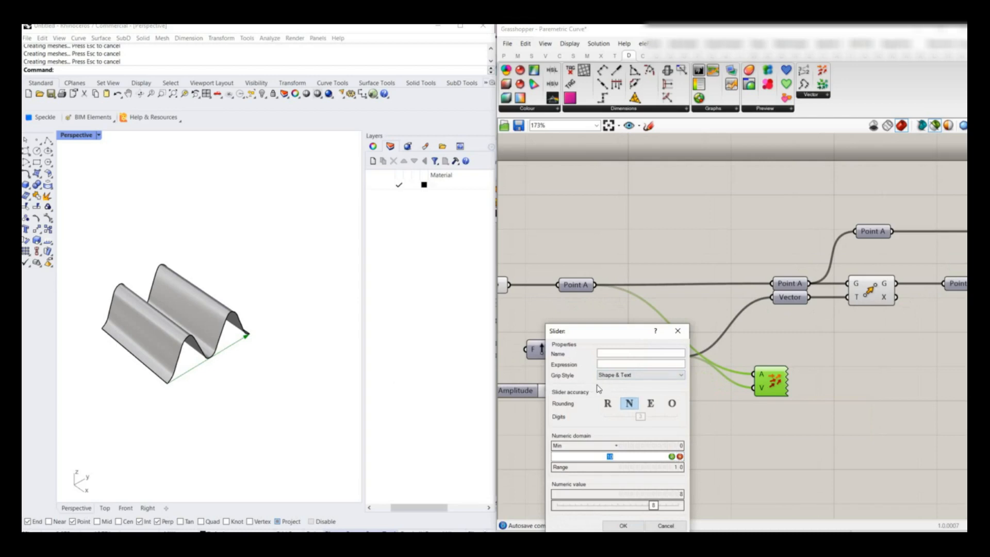
text(100)
click(671, 456)
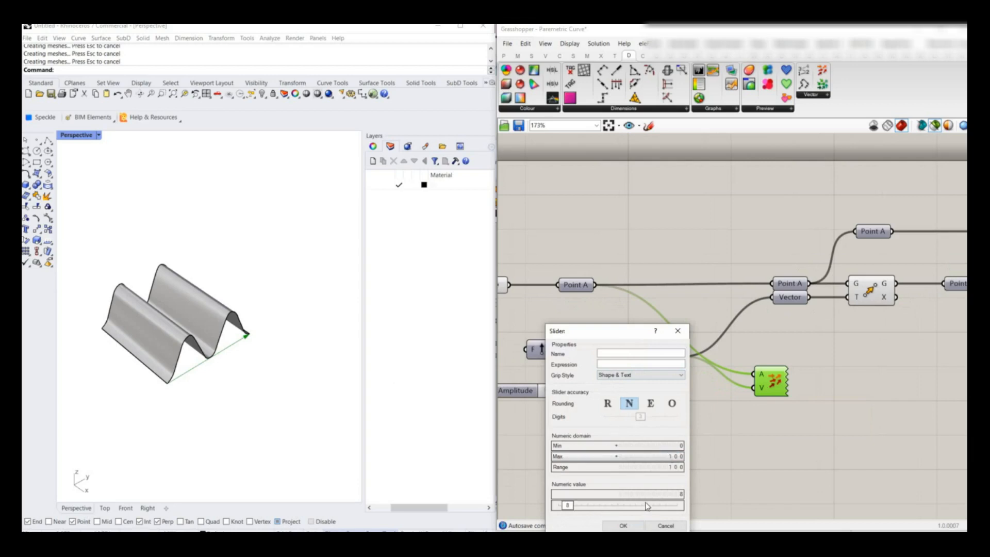
click(622, 526)
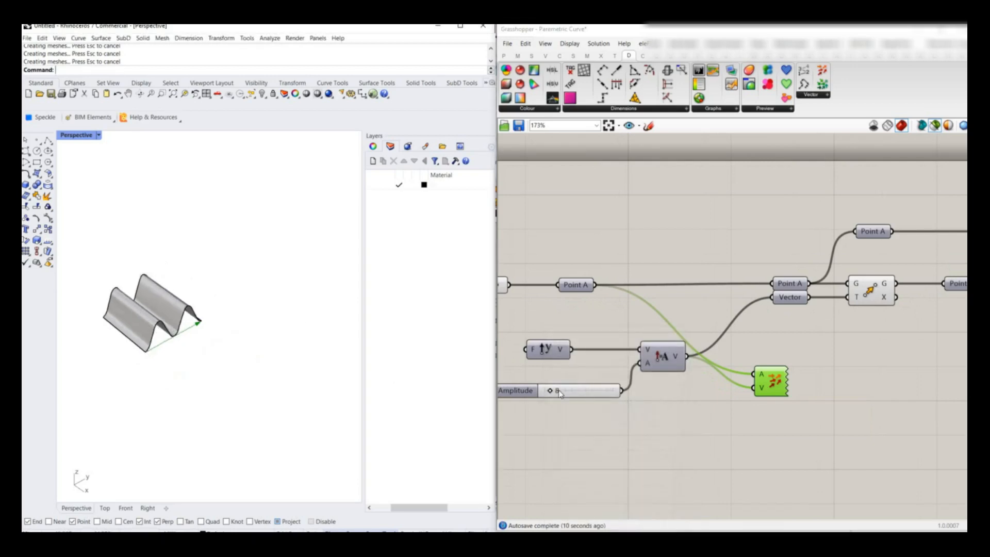
mouse_move(550, 391)
mouse_down()
mouse_move(580, 394)
mouse_move(560, 394)
mouse_up()
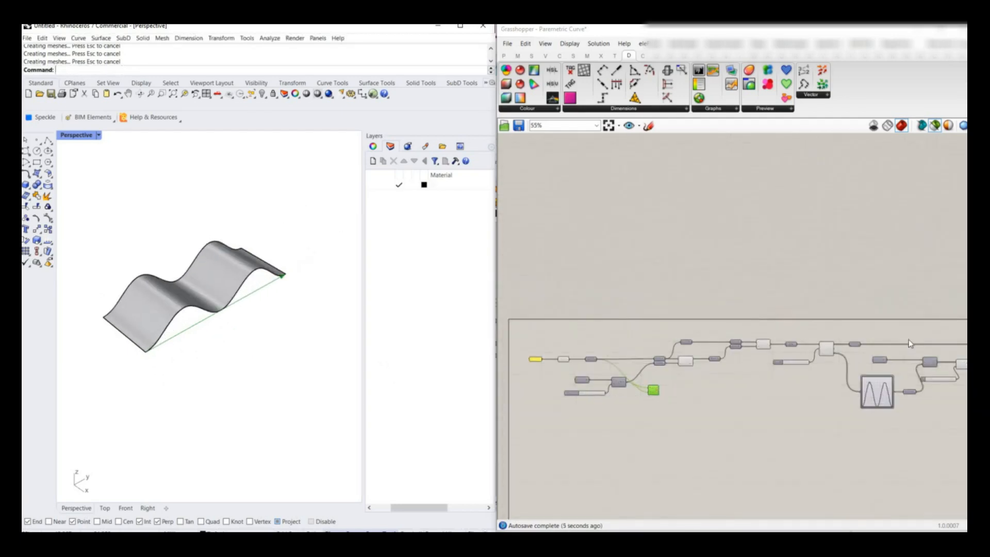
Shorten the period of the Graph Mapper's sine curve slightly to give the lengthened surface more waves
scroll(877, 381, up, 3)
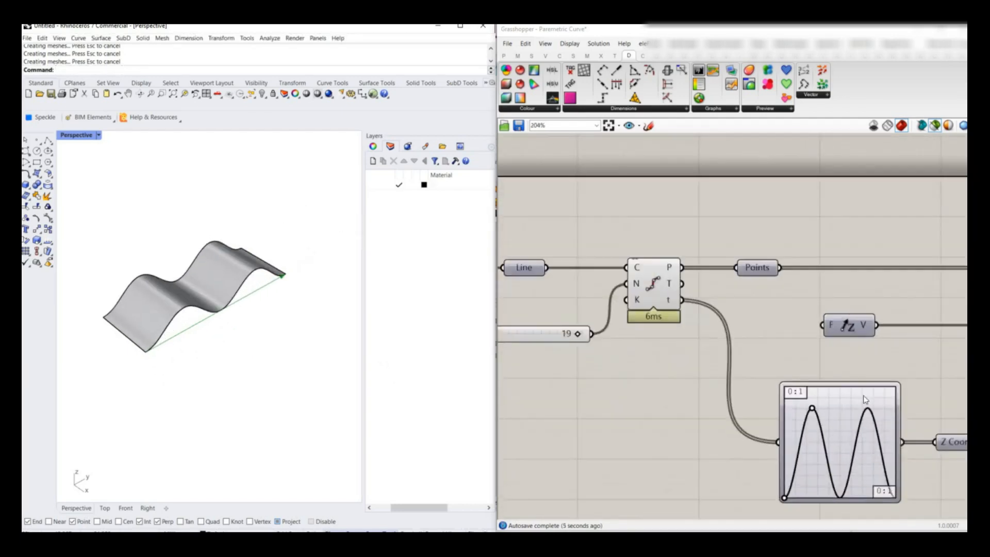
right_drag(866, 400, 795, 382)
drag(741, 390, 731, 388)
Reduce the slider feeding the offset's Distance input slightly and save the Grasshopper definition
scroll(670, 364, down, 8)
right_drag(736, 362, 564, 397)
scroll(675, 376, up, 7)
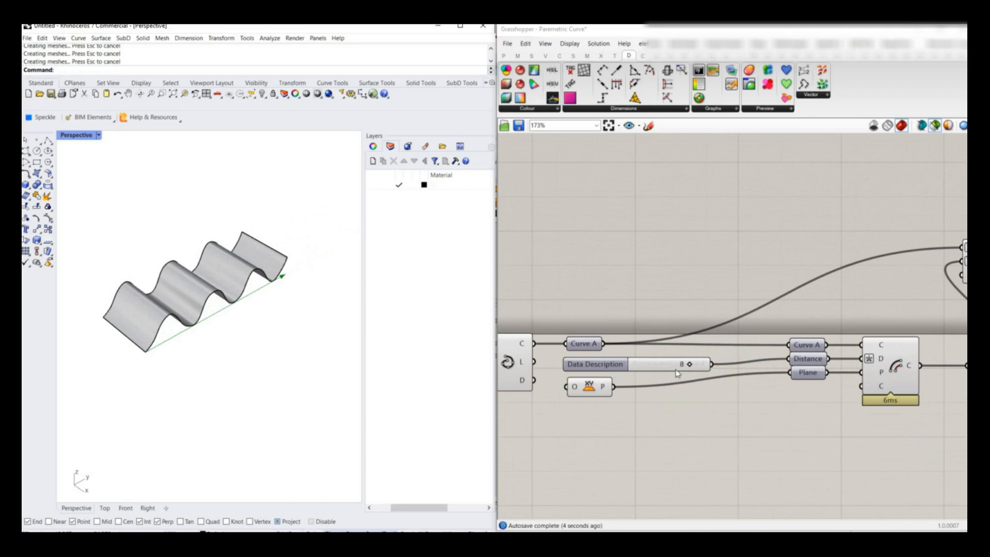
mouse_move(689, 364)
mouse_down()
mouse_move(664, 364)
mouse_move(680, 366)
mouse_up()
scroll(679, 366, down, 10)
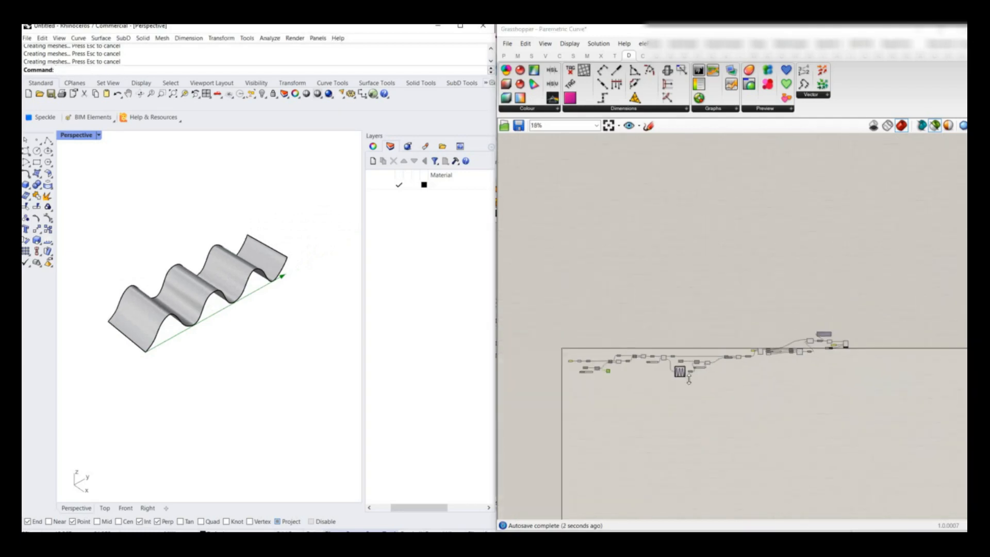
scroll(859, 333, up, 10)
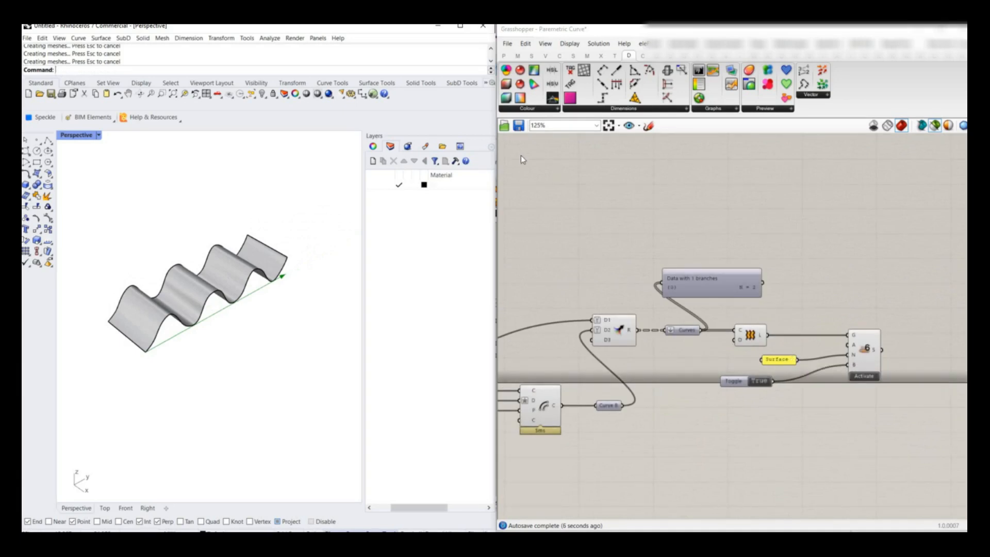
click(518, 125)
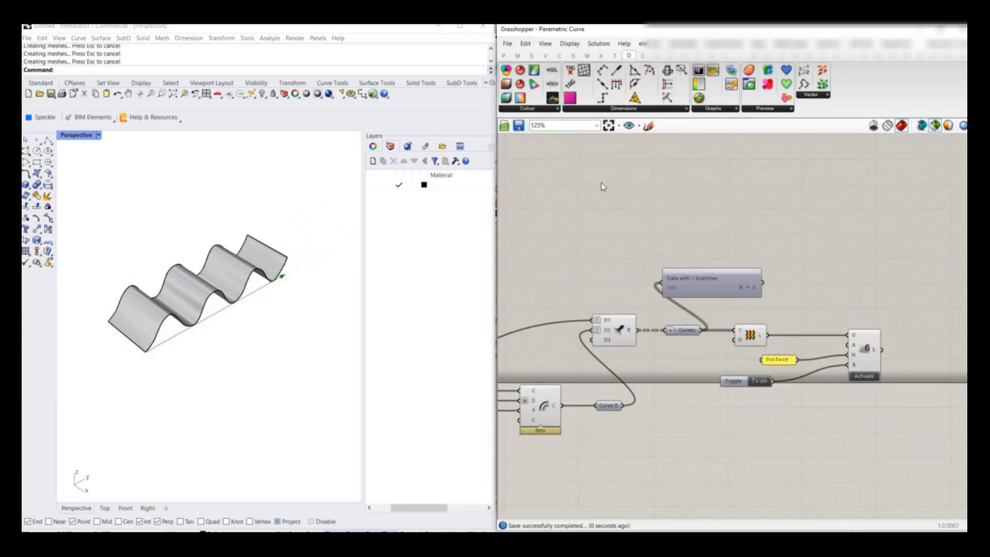